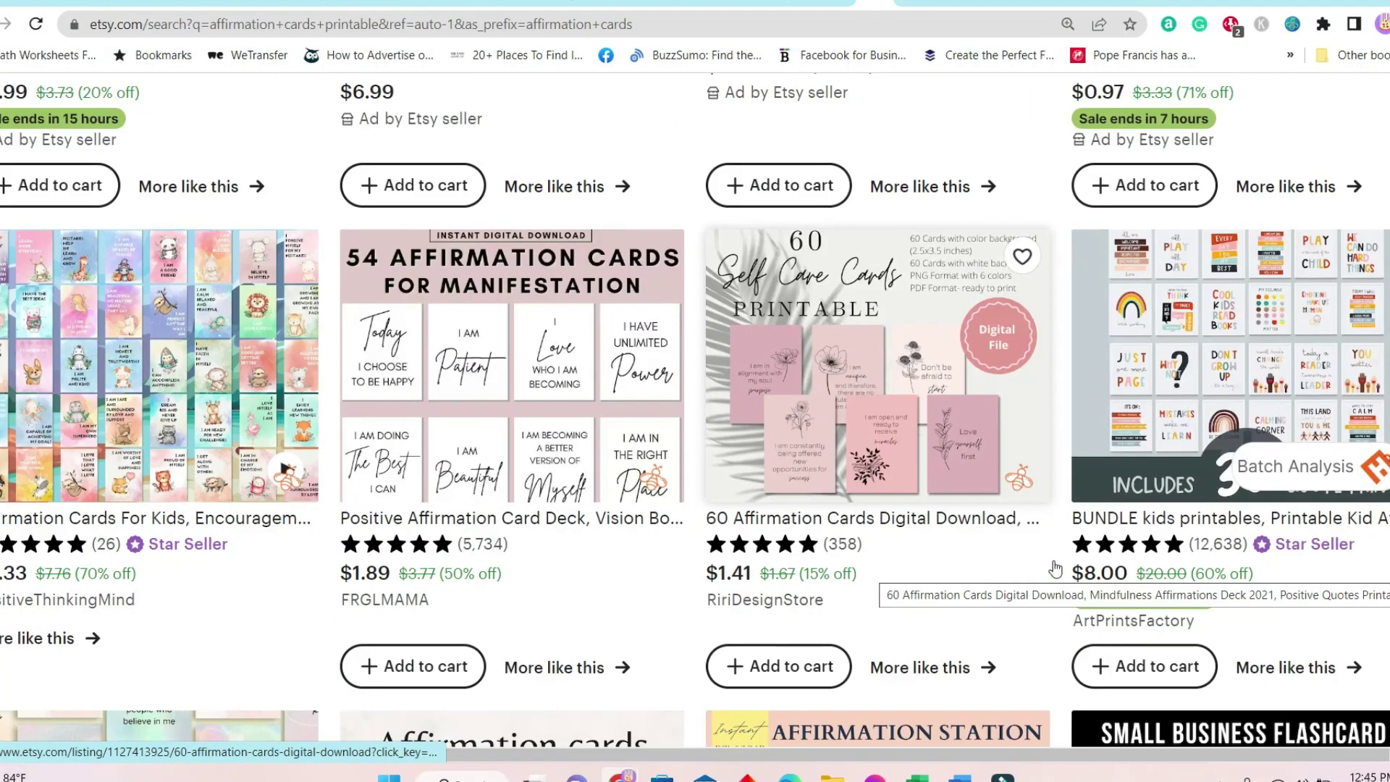
{"action": "scroll", "coordinate": [1054, 568], "scroll_direction": "down", "scroll_amount": 2}
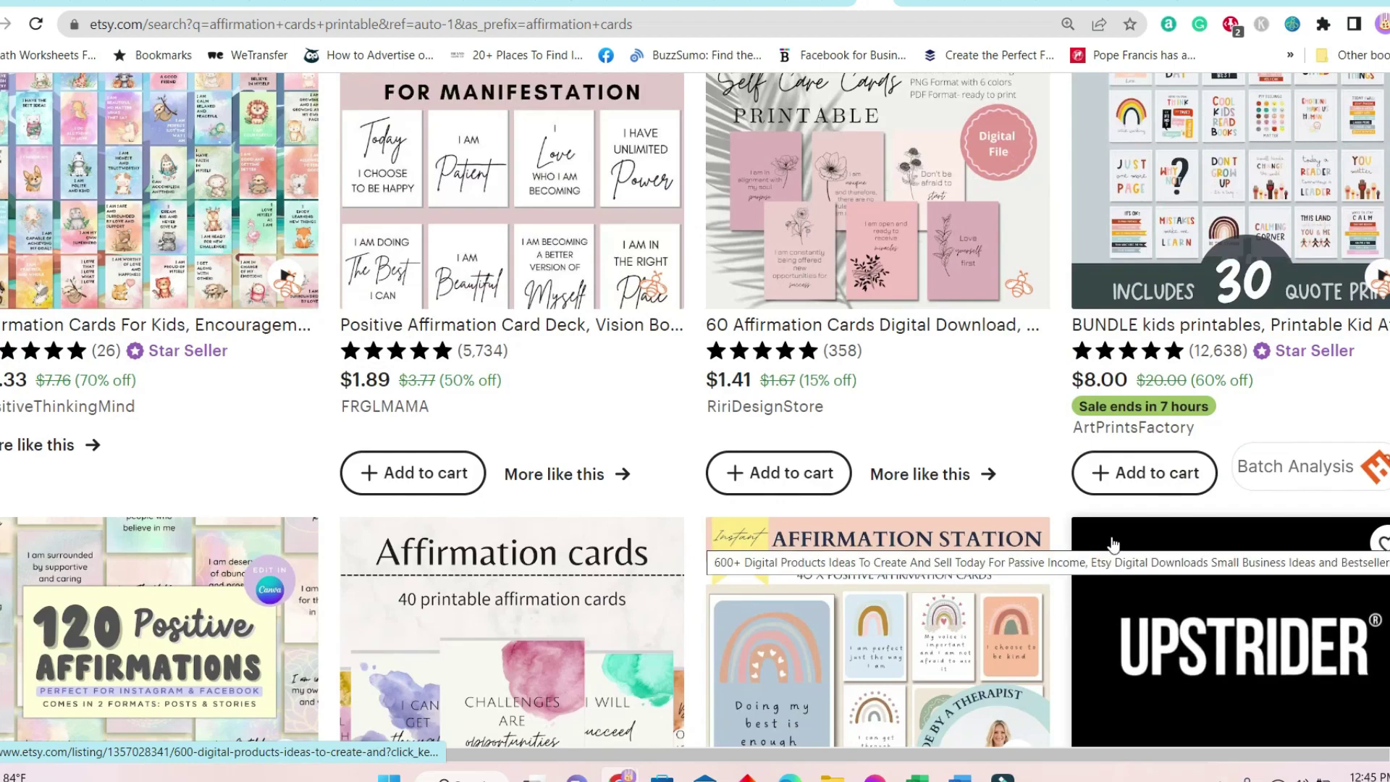
{"action": "scroll", "coordinate": [1113, 543], "scroll_direction": "down", "scroll_amount": 3}
{"action": "scroll", "coordinate": [1114, 542], "scroll_direction": "down", "scroll_amount": 2}
{"action": "scroll", "coordinate": [1113, 542], "scroll_direction": "down", "scroll_amount": 2}
{"action": "scroll", "coordinate": [1114, 543], "scroll_direction": "down", "scroll_amount": 3}
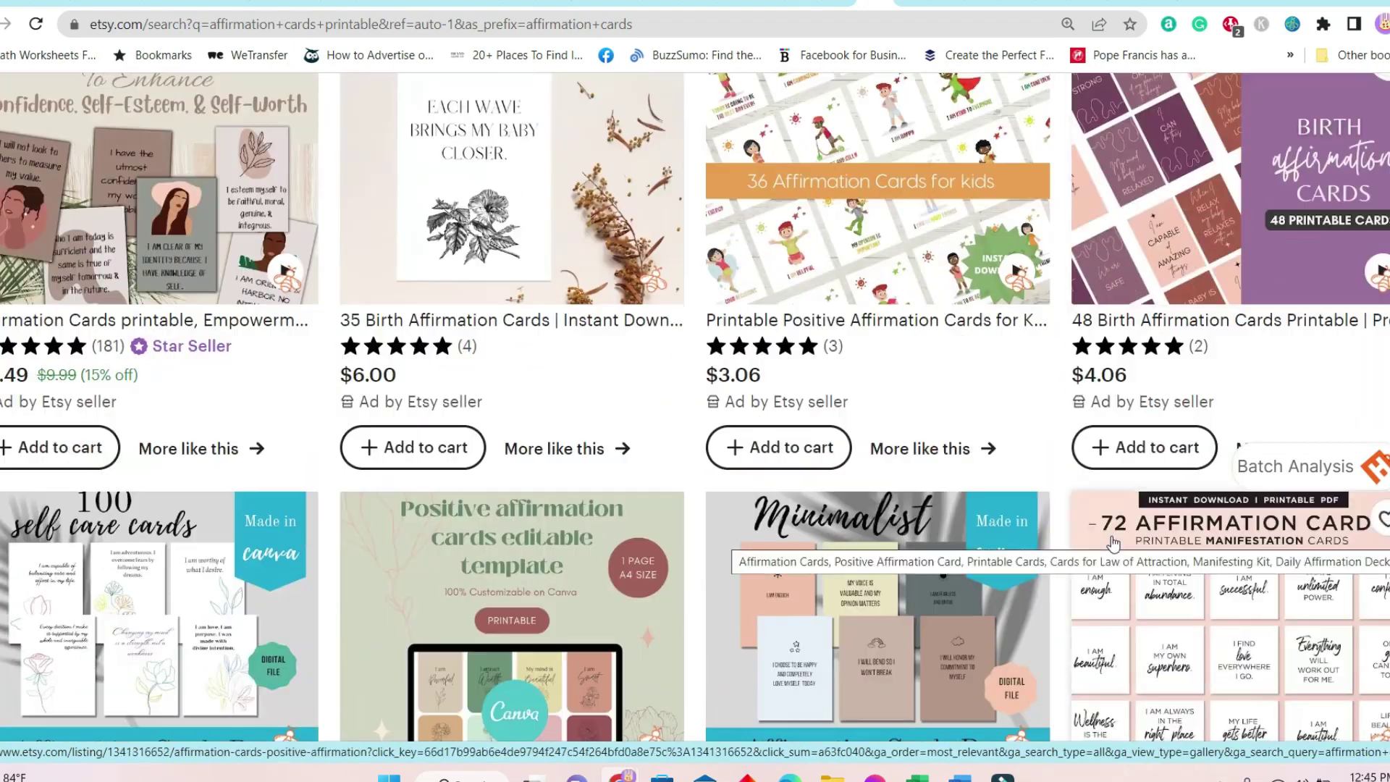
{"action": "scroll", "coordinate": [1114, 544], "scroll_direction": "down", "scroll_amount": 2}
{"action": "scroll", "coordinate": [1113, 544], "scroll_direction": "down", "scroll_amount": 2}
{"action": "scroll", "coordinate": [1113, 543], "scroll_direction": "down", "scroll_amount": 3}
{"action": "scroll", "coordinate": [1112, 543], "scroll_direction": "down", "scroll_amount": 1}
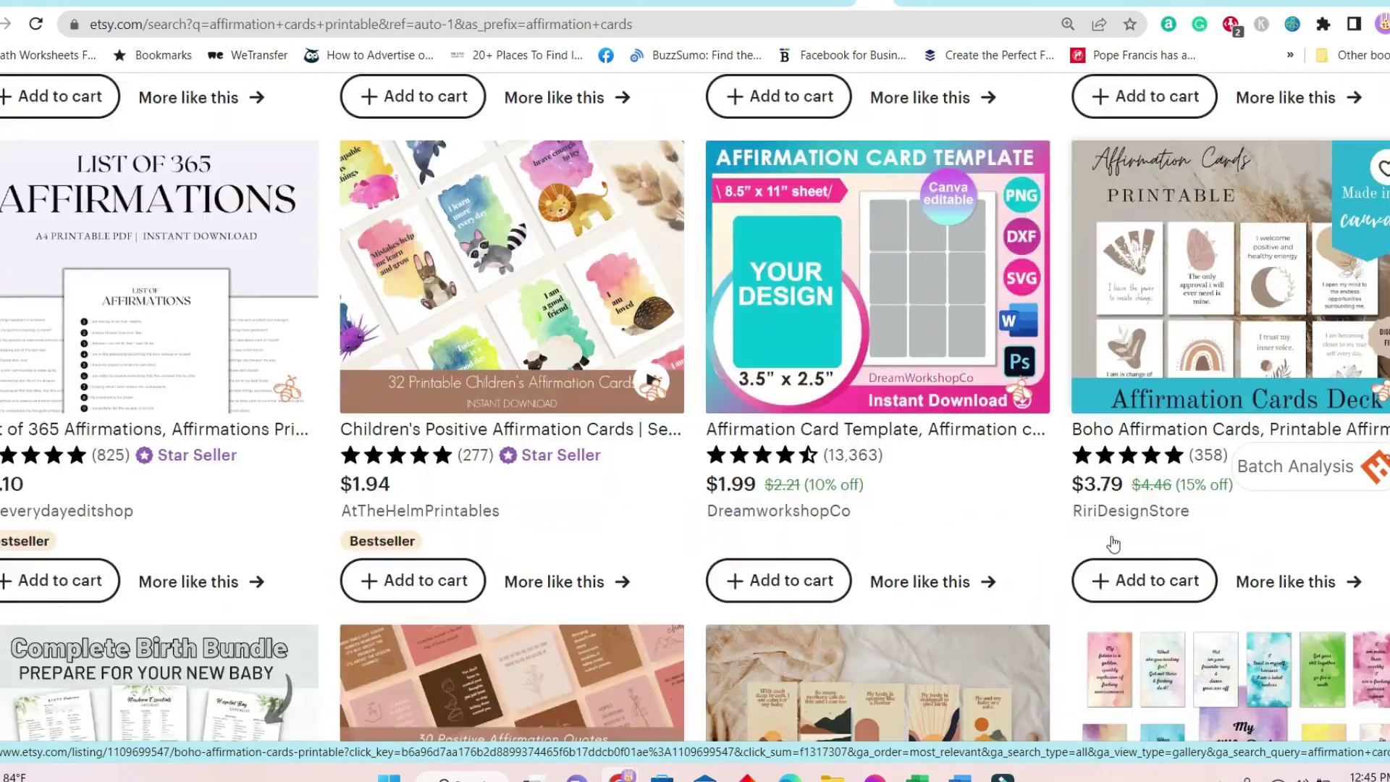
{"action": "scroll", "coordinate": [1113, 543], "scroll_direction": "down", "scroll_amount": 1}
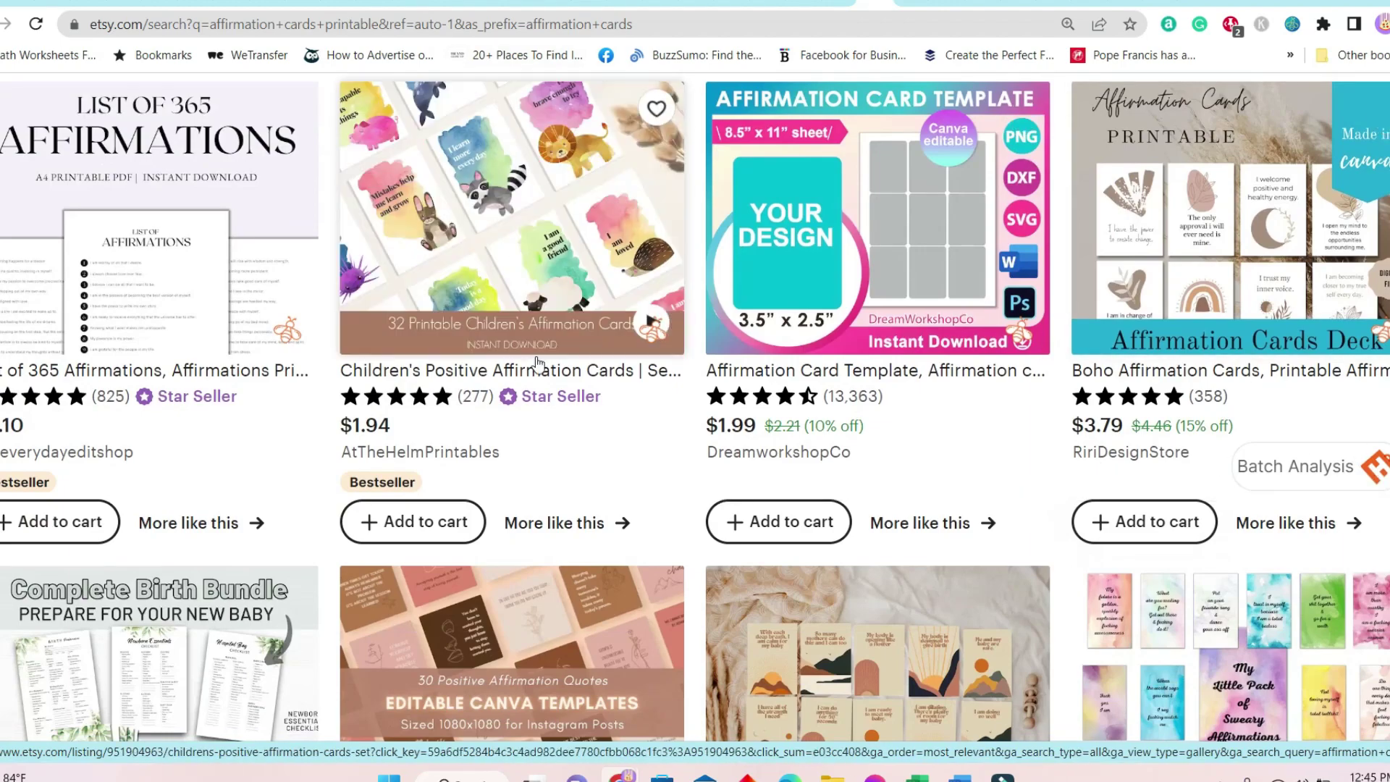
{"action": "scroll", "coordinate": [583, 522], "scroll_direction": "down", "scroll_amount": 3}
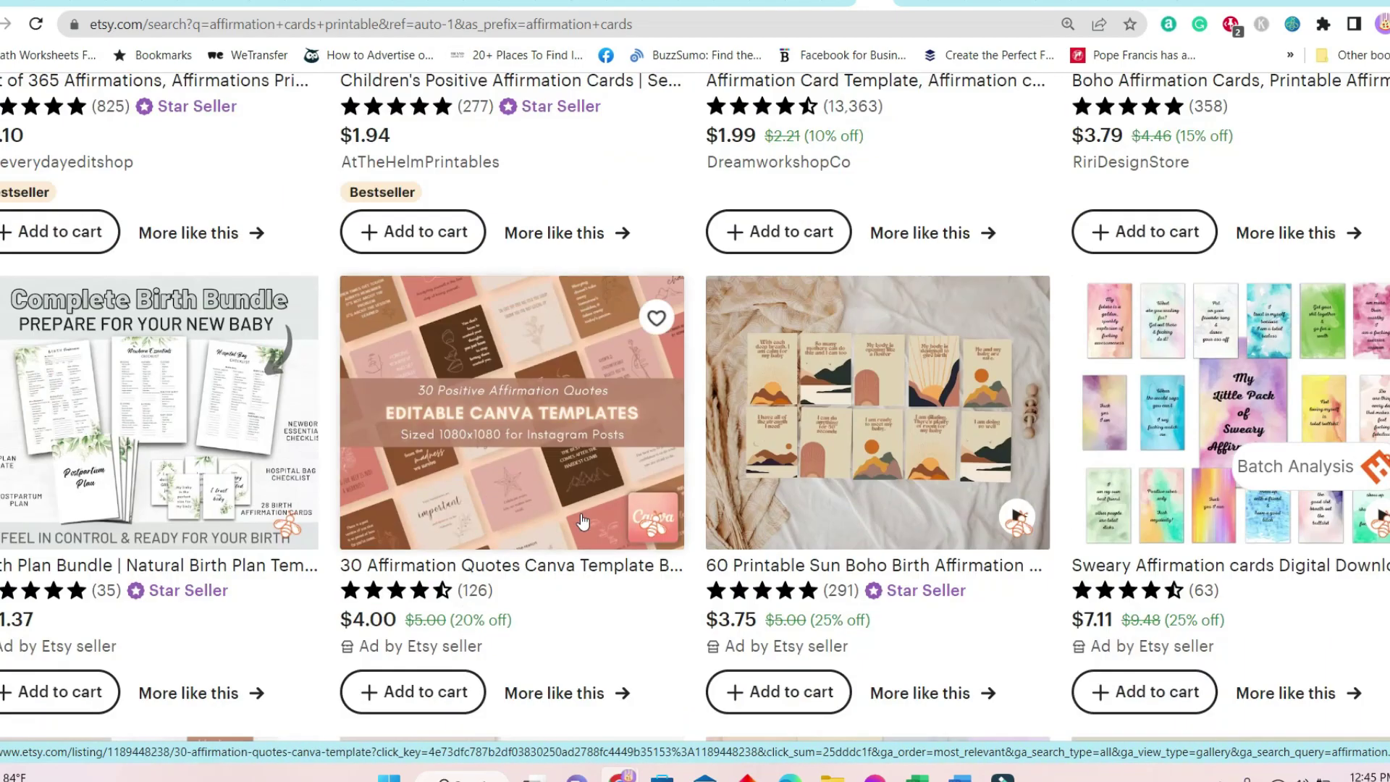
{"action": "scroll", "coordinate": [582, 521], "scroll_direction": "down", "scroll_amount": 2}
{"action": "scroll", "coordinate": [929, 388], "scroll_direction": "down", "scroll_amount": 4}
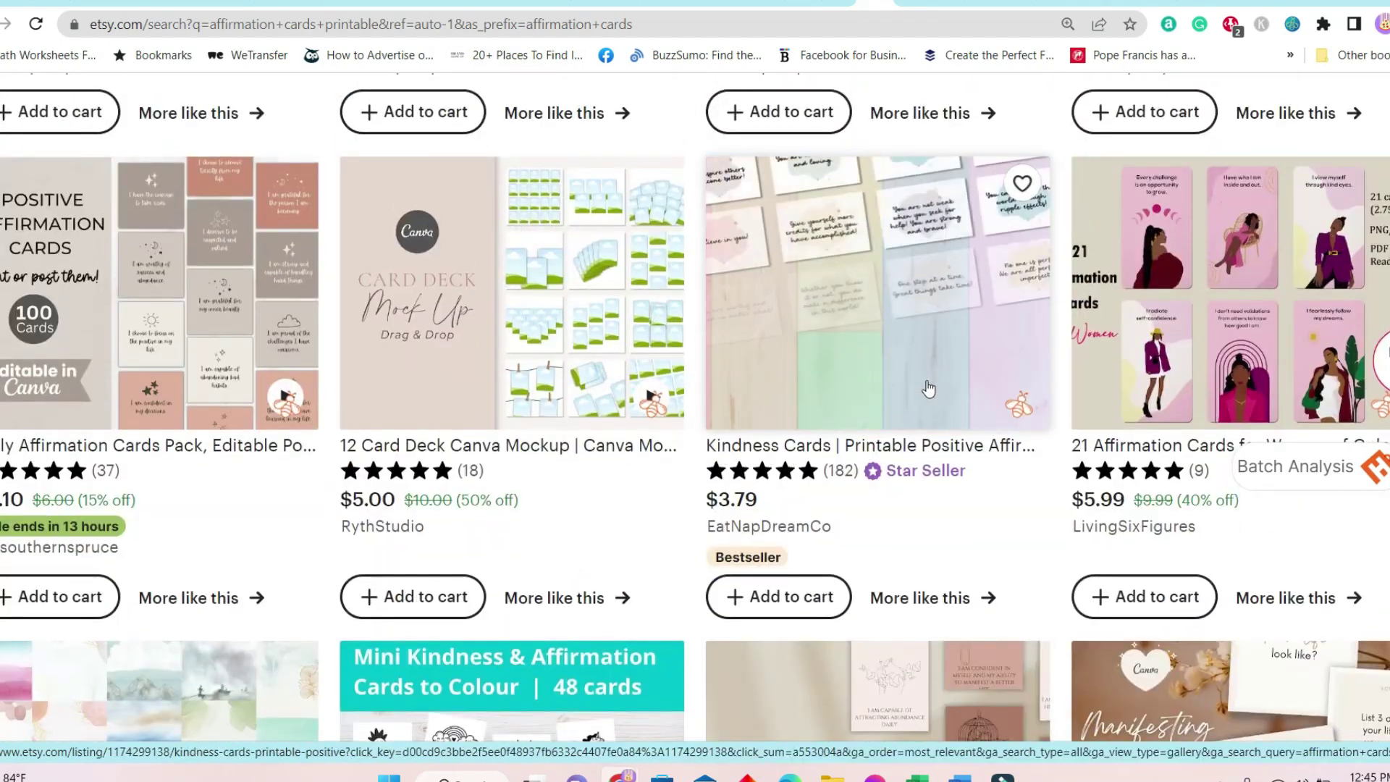
{"action": "scroll", "coordinate": [928, 388], "scroll_direction": "down", "scroll_amount": 3}
{"action": "scroll", "coordinate": [930, 387], "scroll_direction": "down", "scroll_amount": 4}
Open the Daily Affirmation Cards Digital Planner Stickers listing from the Etsy results
{"action": "left_click", "coordinate": [931, 387]}
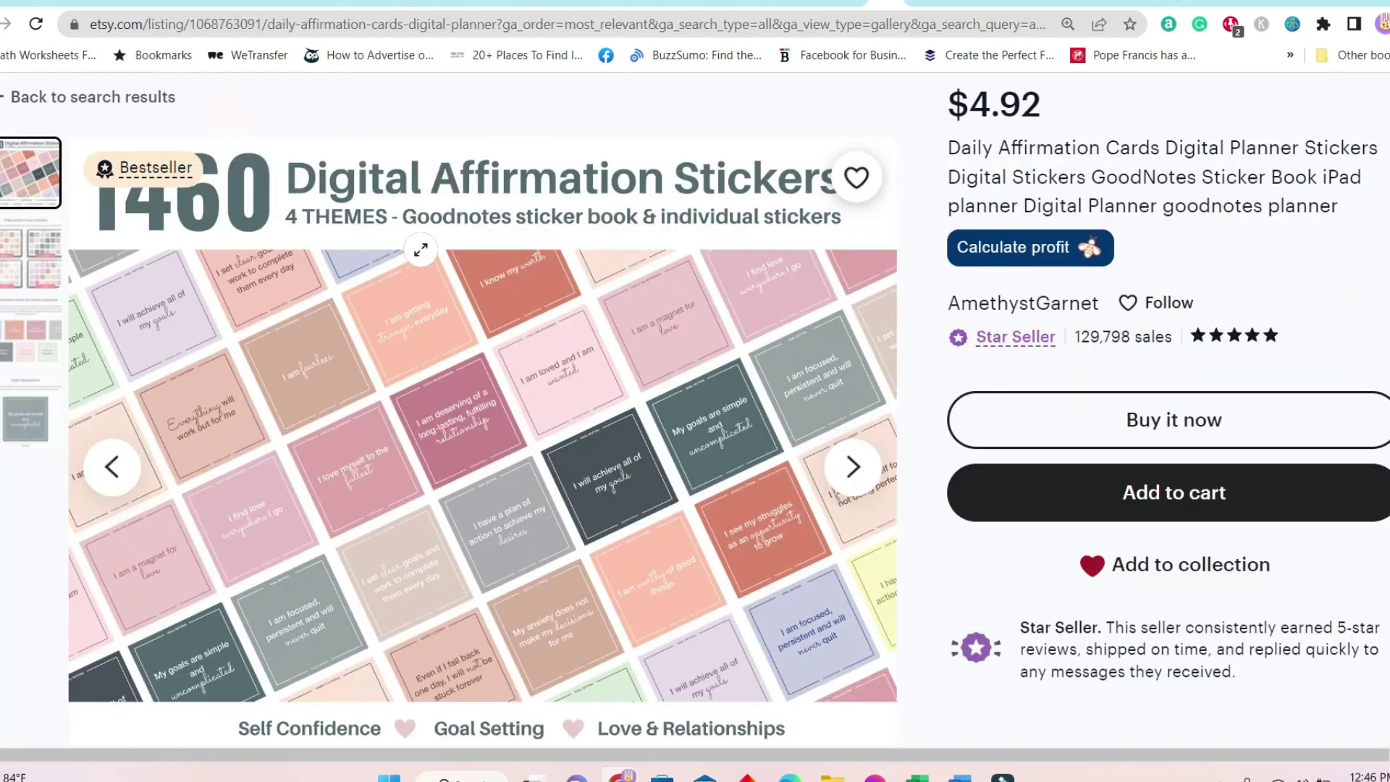
{"action": "scroll", "coordinate": [794, 420], "scroll_direction": "down", "scroll_amount": 5}
{"action": "scroll", "coordinate": [204, 409], "scroll_direction": "down", "scroll_amount": 1}
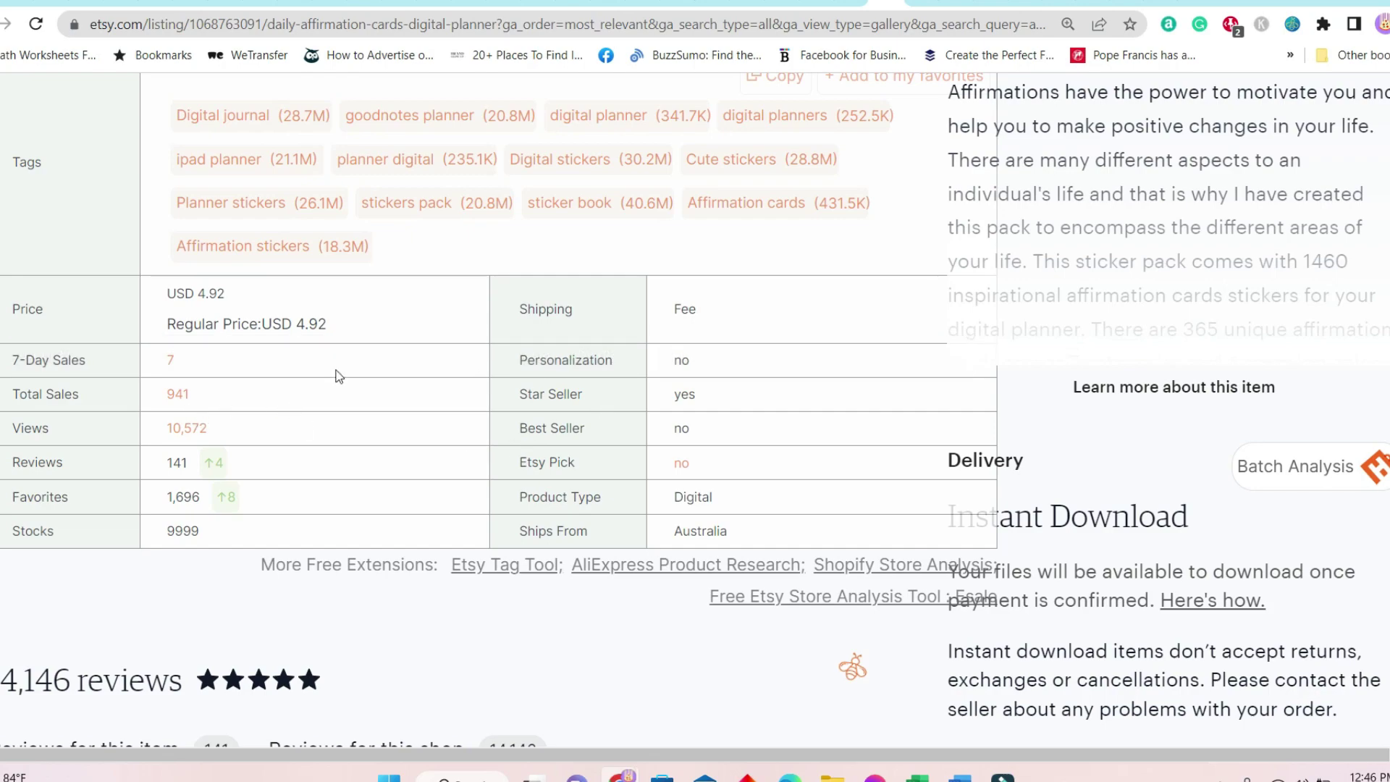
{"action": "scroll", "coordinate": [601, 458], "scroll_direction": "up", "scroll_amount": 5}
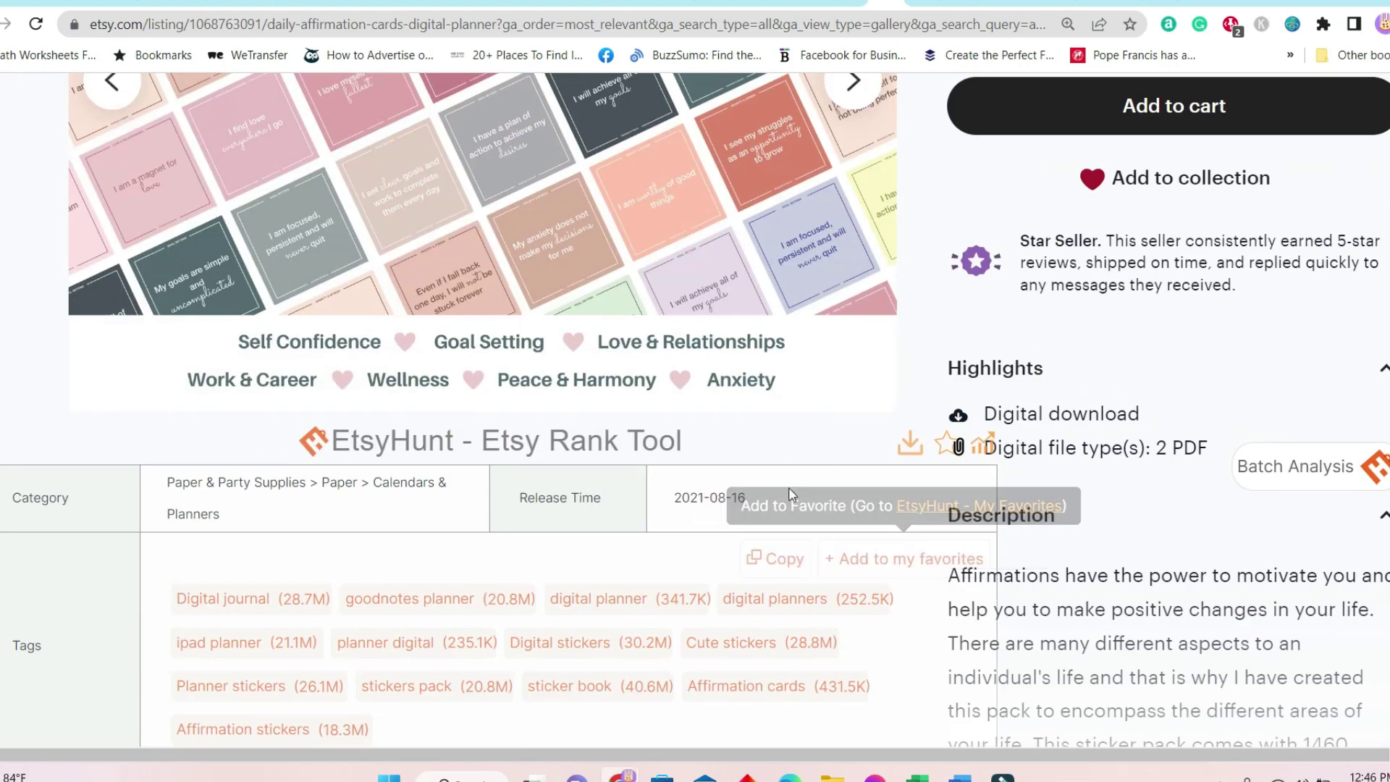
{"action": "scroll", "coordinate": [852, 478], "scroll_direction": "up", "scroll_amount": 2}
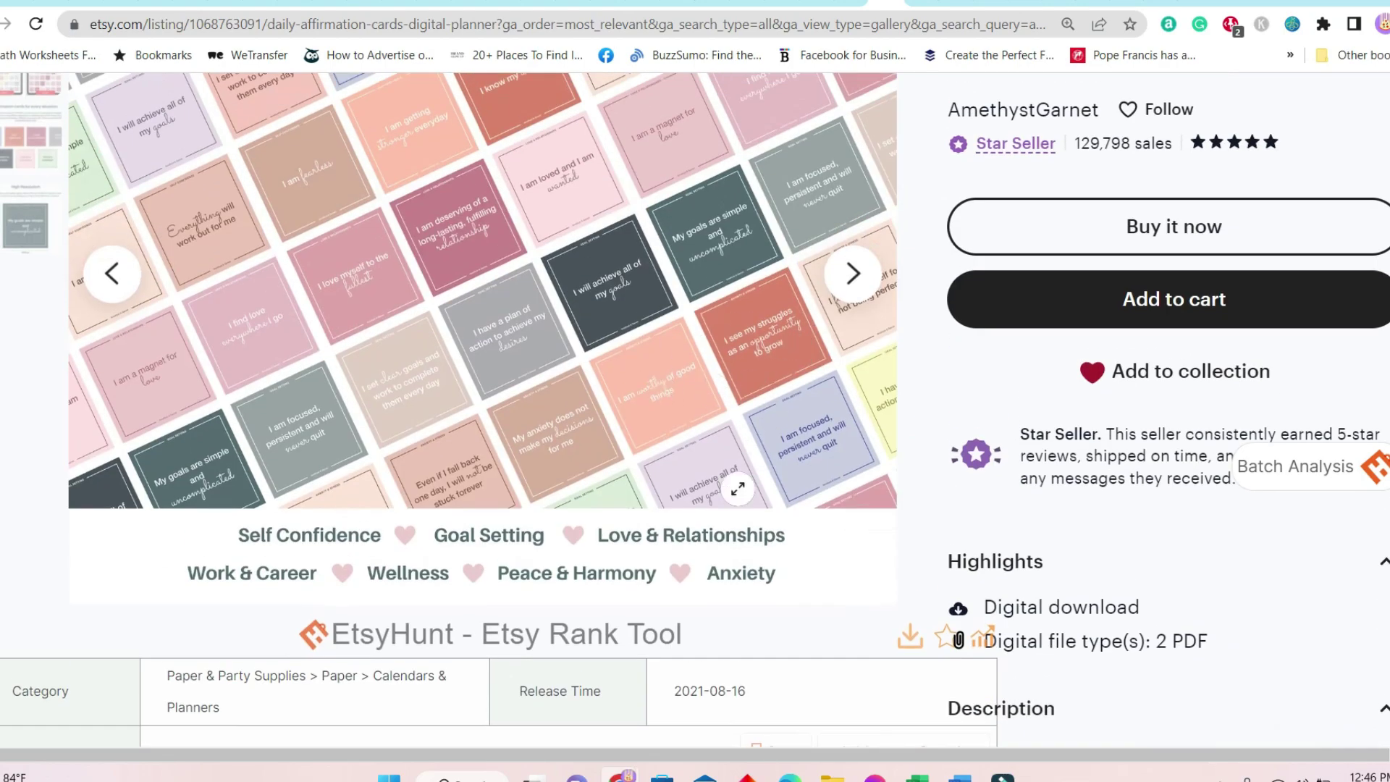
{"action": "scroll", "coordinate": [652, 462], "scroll_direction": "up", "scroll_amount": 3}
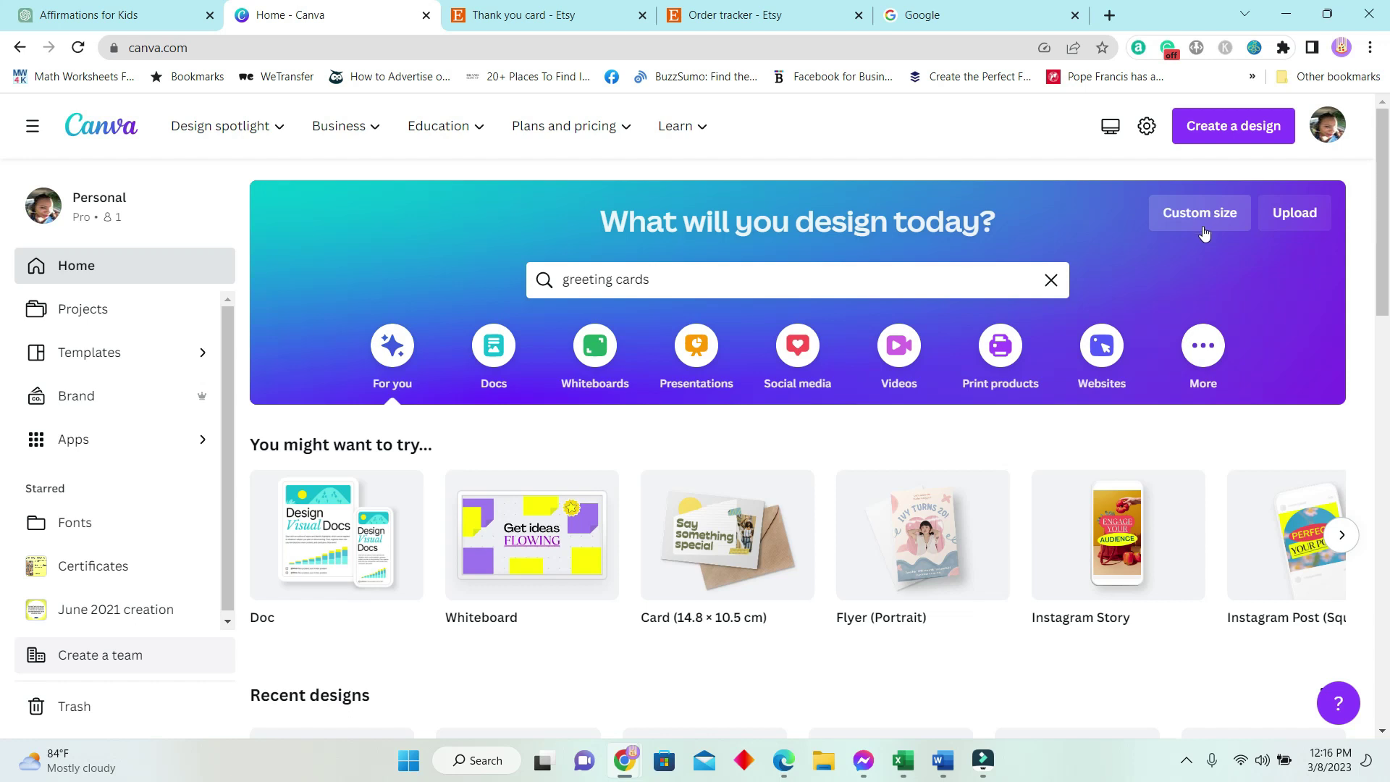
Create a blank 3 × 4 in custom-size design, then switch to the 'Affirmations for Kids' chat
{"action": "left_click", "coordinate": [1204, 230]}
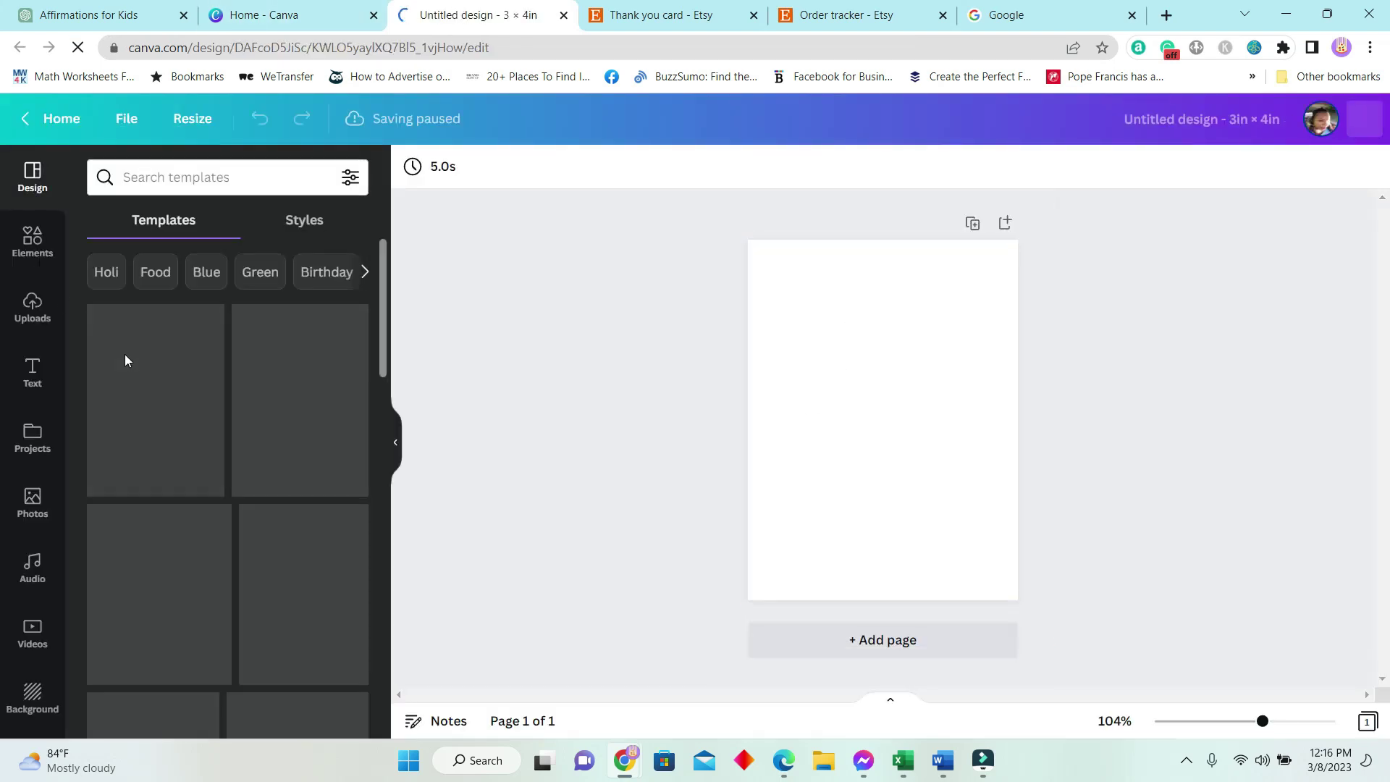
{"action": "left_click", "coordinate": [79, 17]}
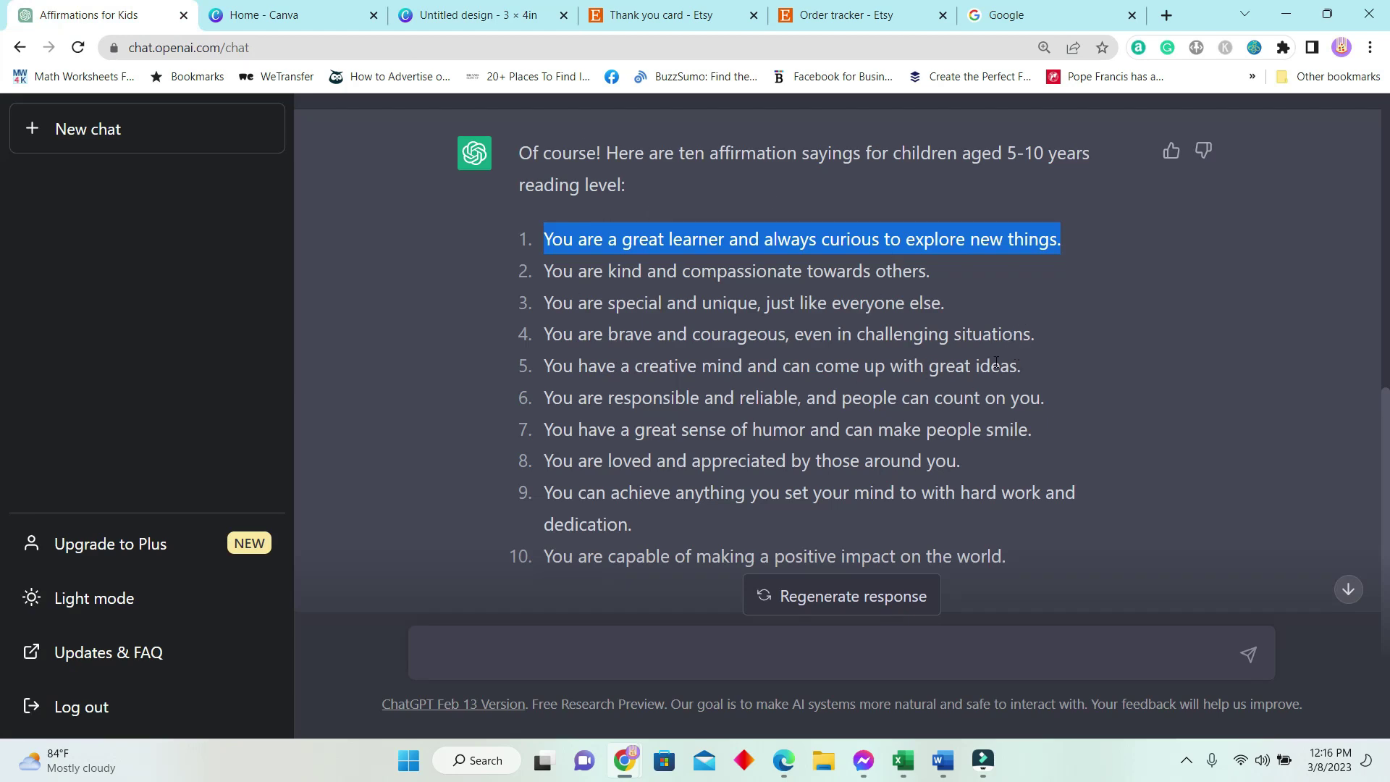
{"action": "scroll", "coordinate": [757, 480], "scroll_direction": "down", "scroll_amount": 1}
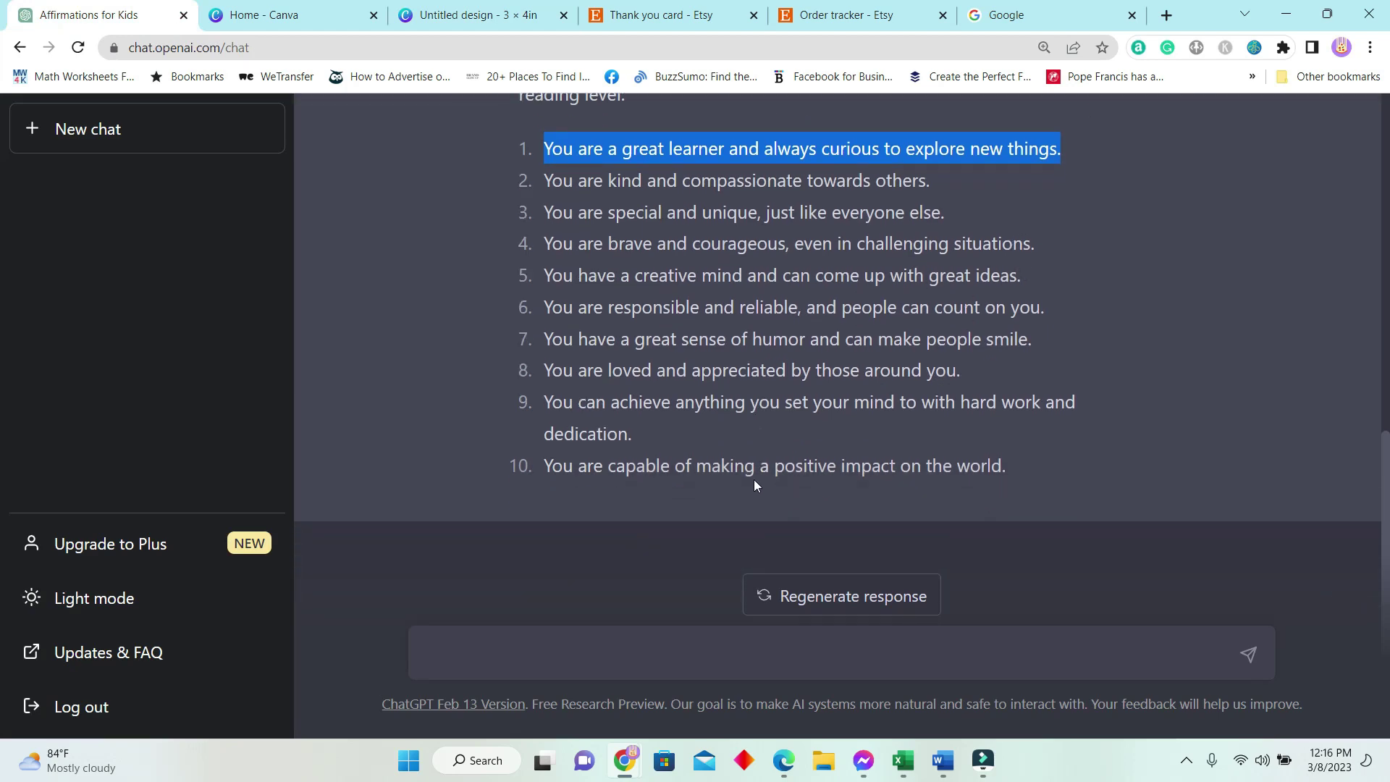
{"action": "scroll", "coordinate": [754, 482], "scroll_direction": "up", "scroll_amount": 3}
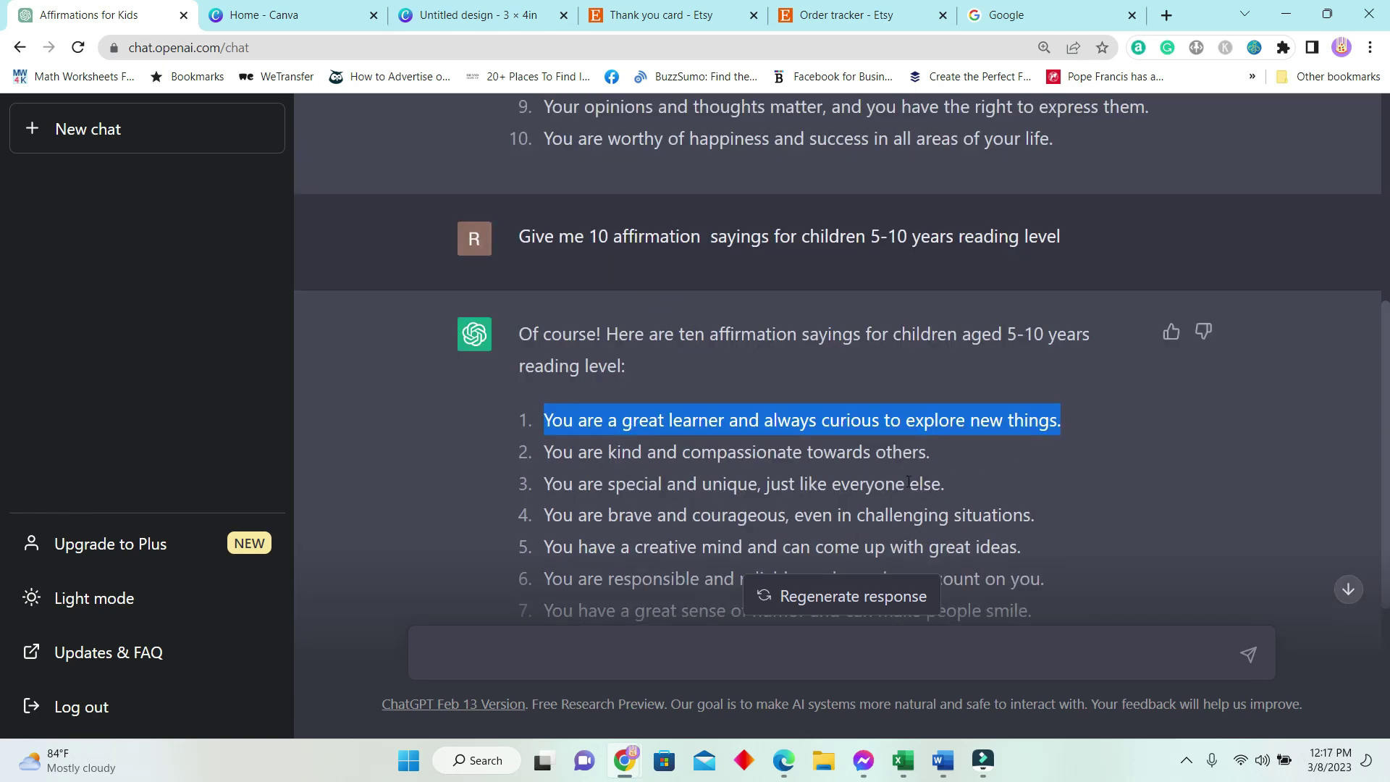
{"action": "scroll", "coordinate": [697, 402], "scroll_direction": "down", "scroll_amount": 2}
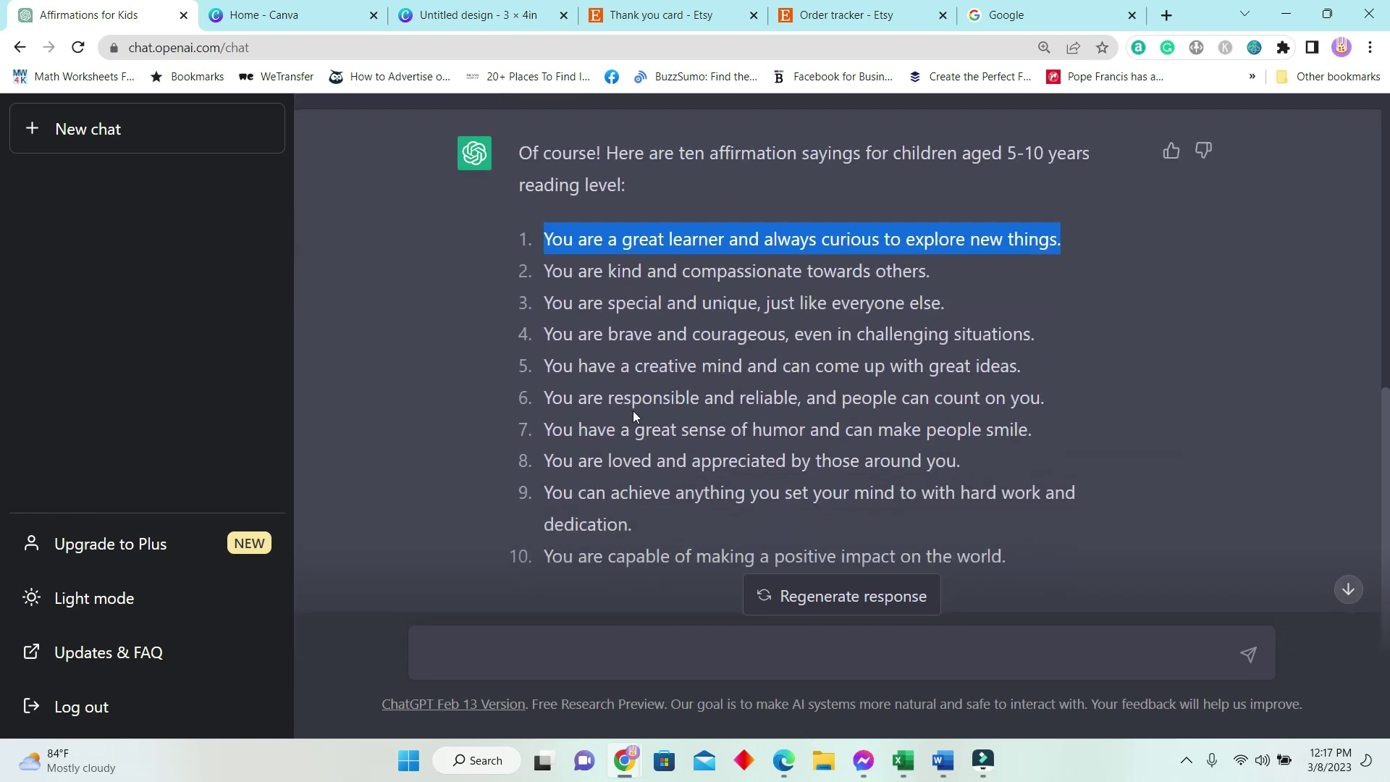
{"action": "scroll", "coordinate": [632, 410], "scroll_direction": "down", "scroll_amount": 1}
{"action": "scroll", "coordinate": [865, 387], "scroll_direction": "up", "scroll_amount": 1}
{"action": "scroll", "coordinate": [705, 315], "scroll_direction": "up", "scroll_amount": 5}
{"action": "scroll", "coordinate": [711, 319], "scroll_direction": "up", "scroll_amount": 1}
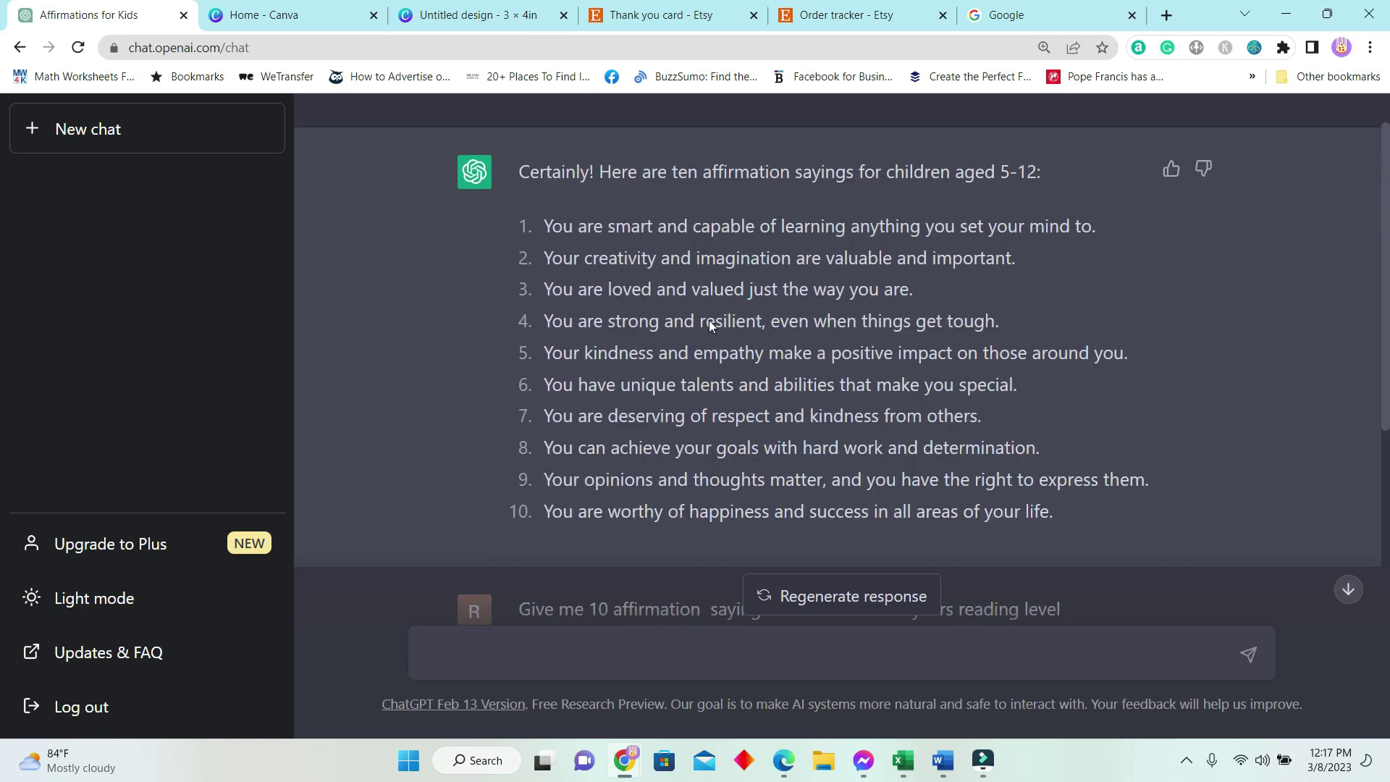
{"action": "scroll", "coordinate": [710, 320], "scroll_direction": "up", "scroll_amount": 1}
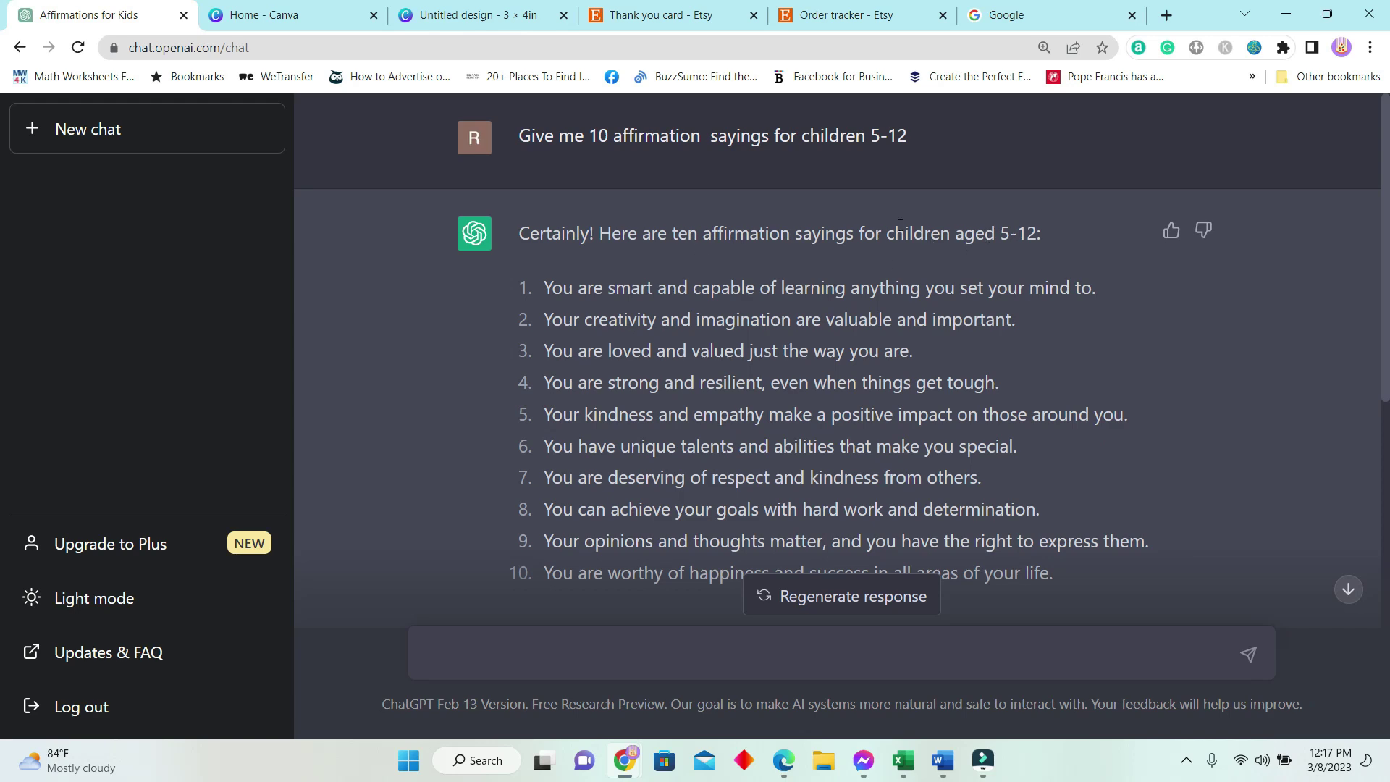
{"action": "scroll", "coordinate": [860, 407], "scroll_direction": "down", "scroll_amount": 2}
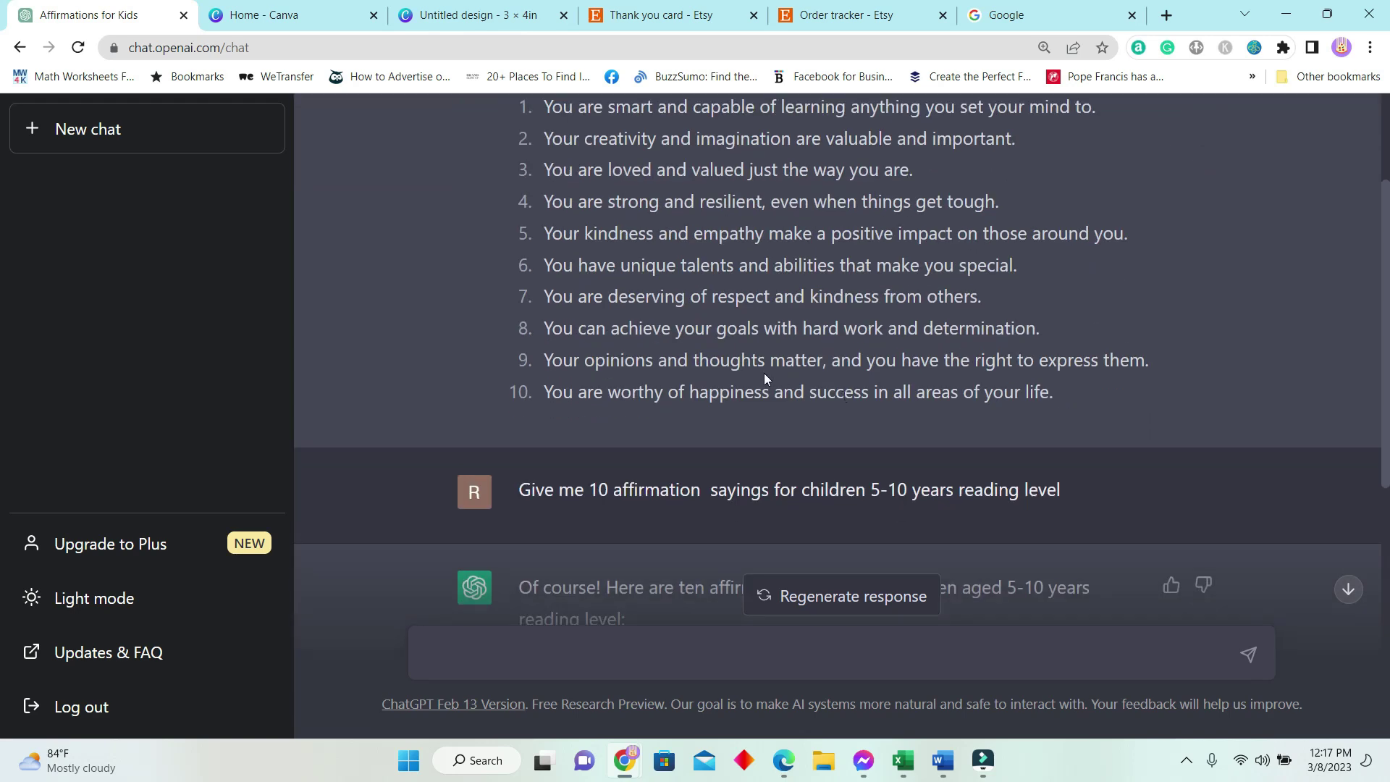
{"action": "scroll", "coordinate": [908, 362], "scroll_direction": "down", "scroll_amount": 3}
Select the first list item, 'You are a great learner…', and copy it
{"action": "triple_click", "coordinate": [901, 401]}
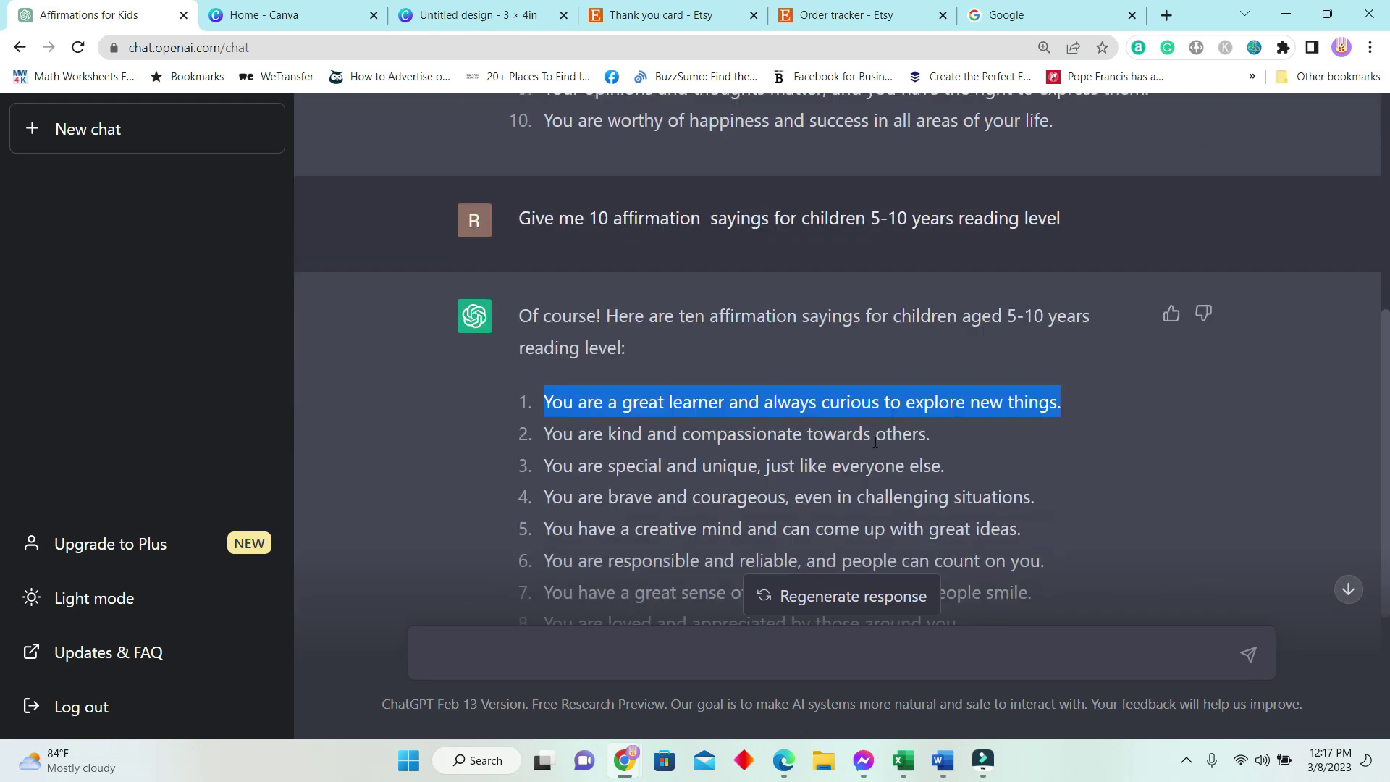
{"action": "scroll", "coordinate": [876, 441], "scroll_direction": "down", "scroll_amount": 2}
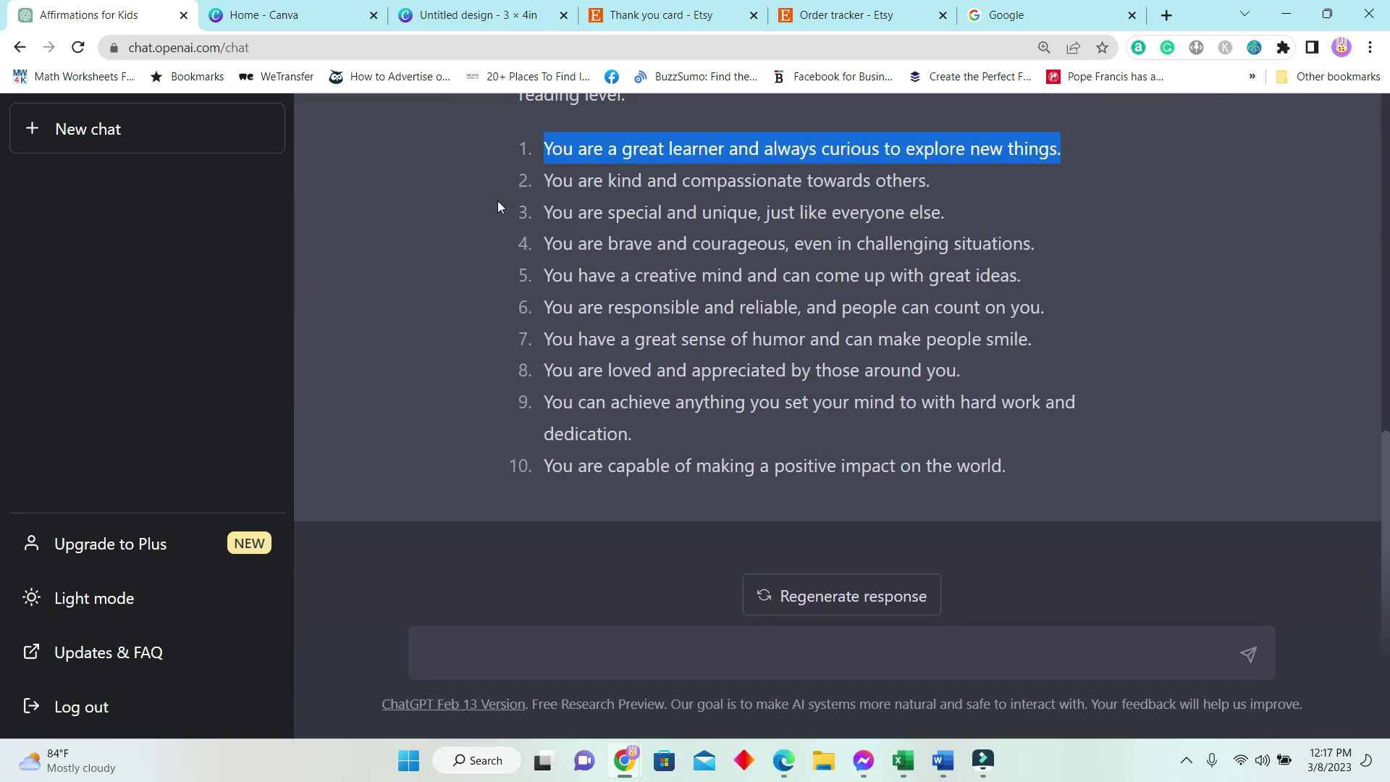
{"action": "right_click", "coordinate": [842, 141]}
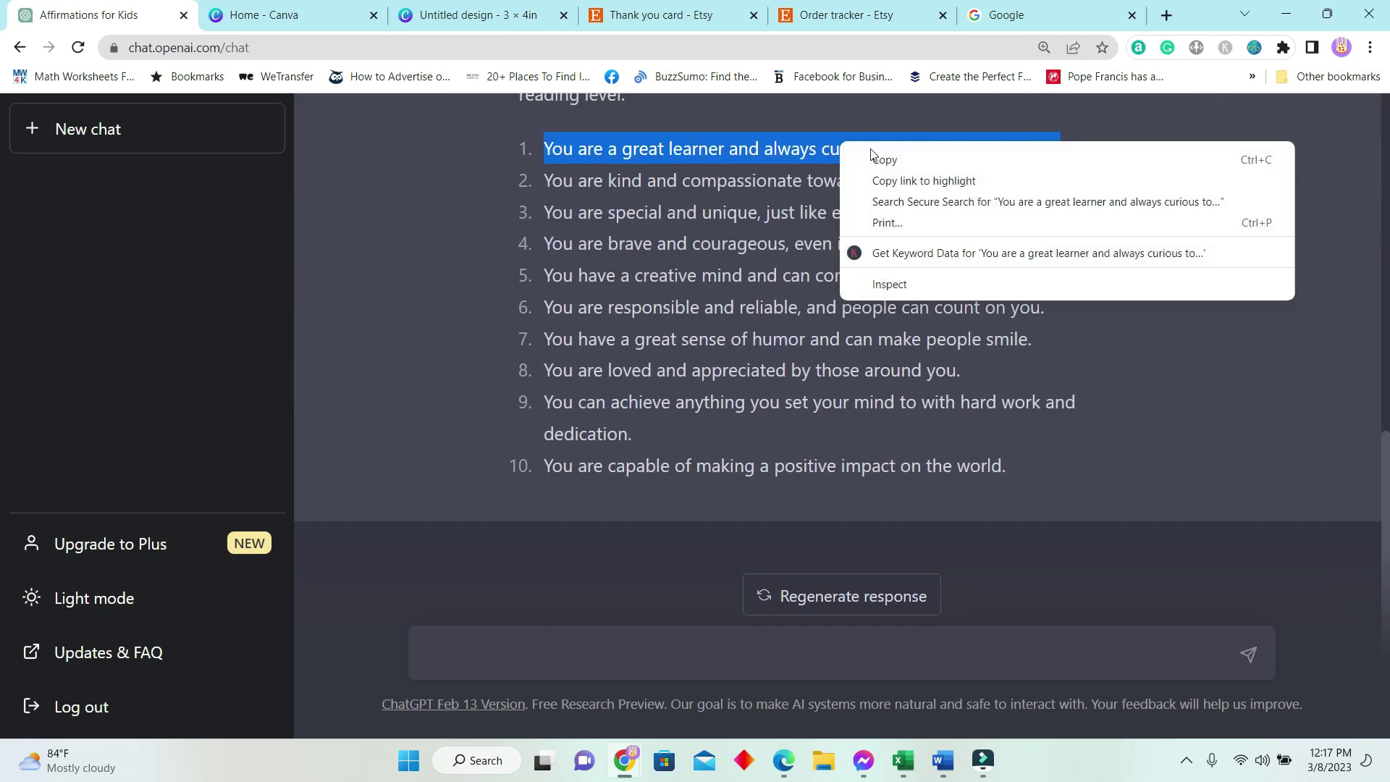
{"action": "left_click", "coordinate": [902, 164]}
Back in the blank 3 × 4 in design, show the Text panel and select the page
{"action": "left_click", "coordinate": [268, 14]}
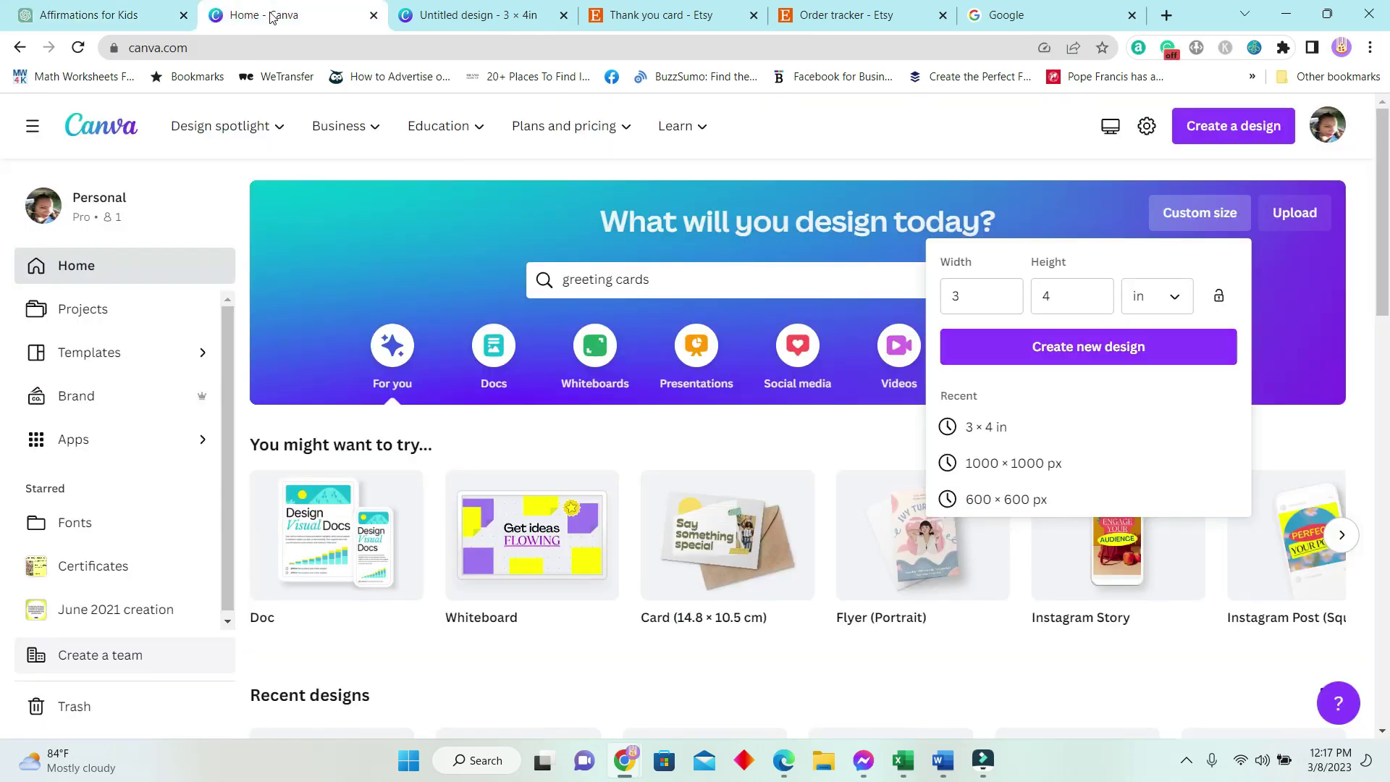
{"action": "left_click", "coordinate": [442, 15]}
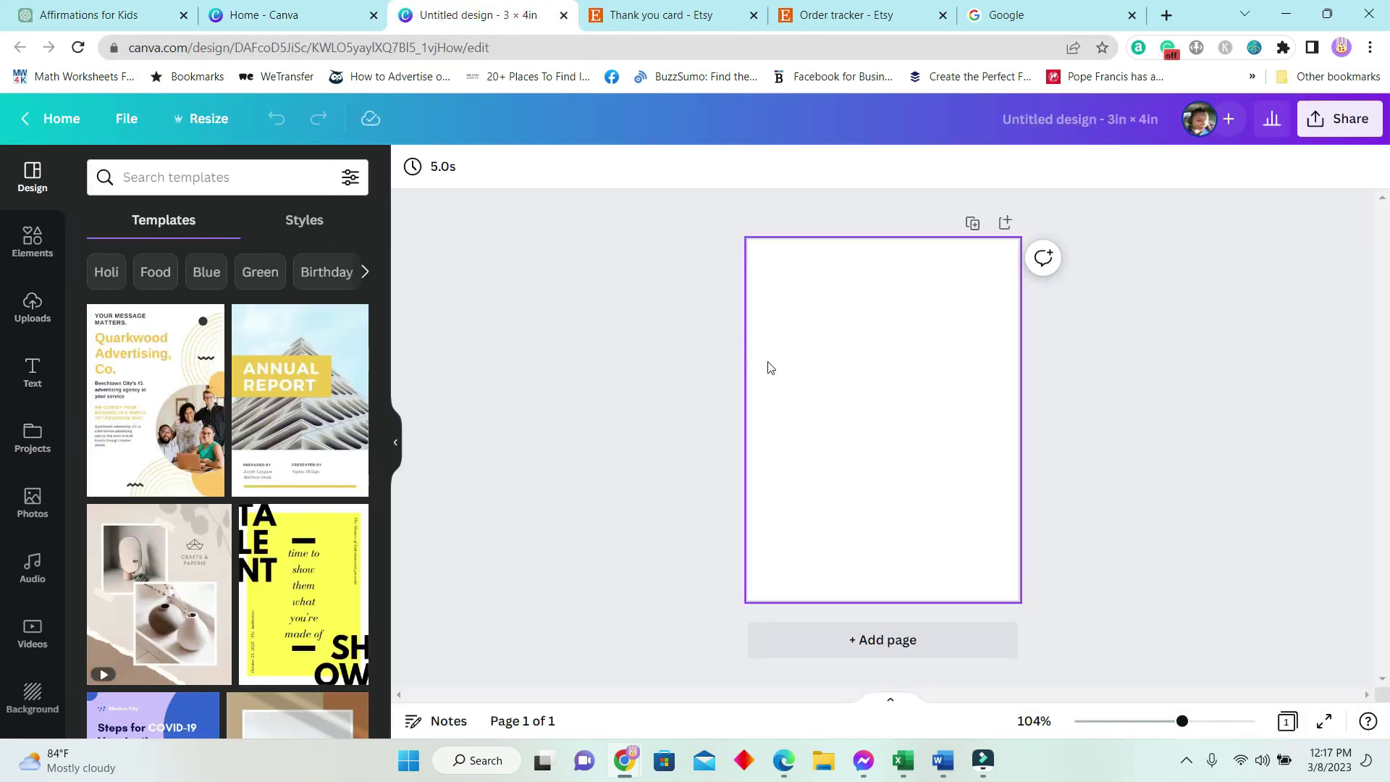
{"action": "left_click", "coordinate": [30, 370]}
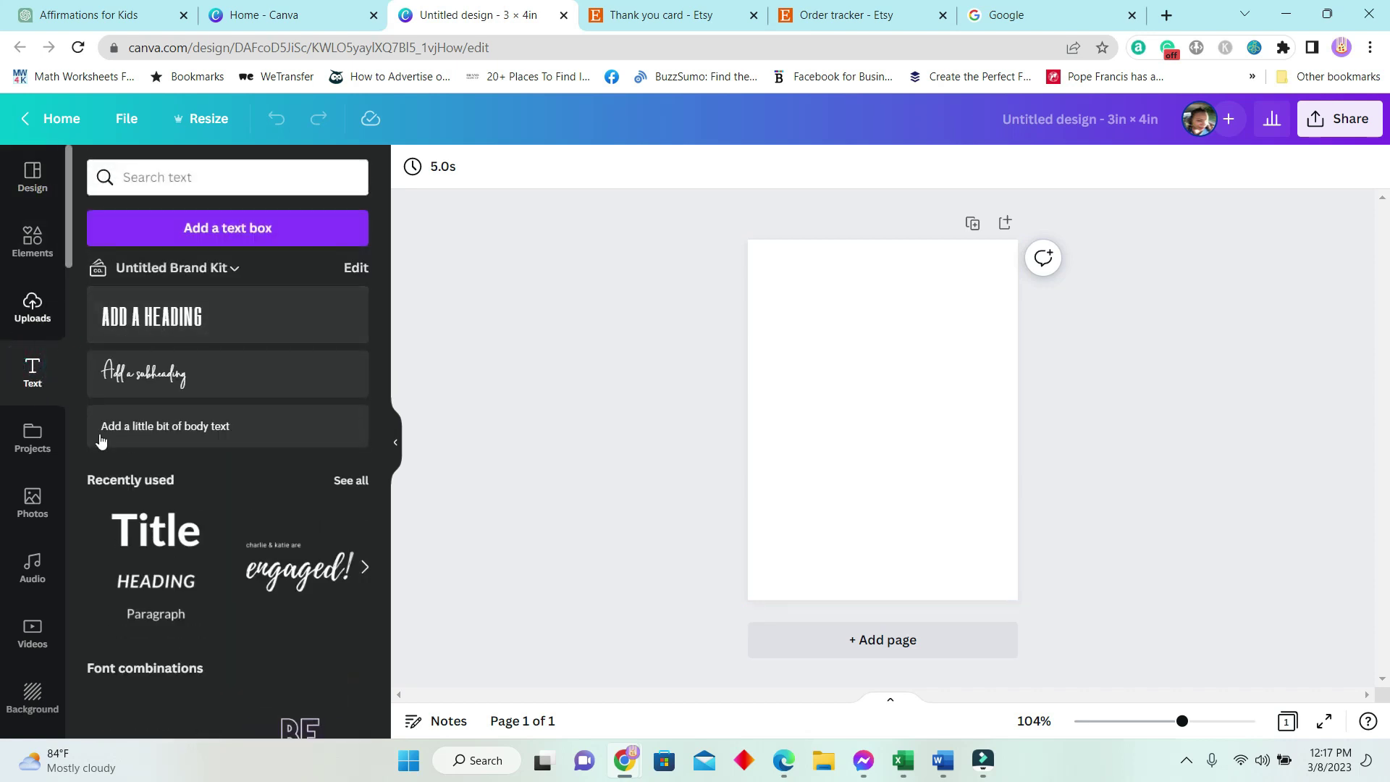
{"action": "left_click", "coordinate": [864, 359]}
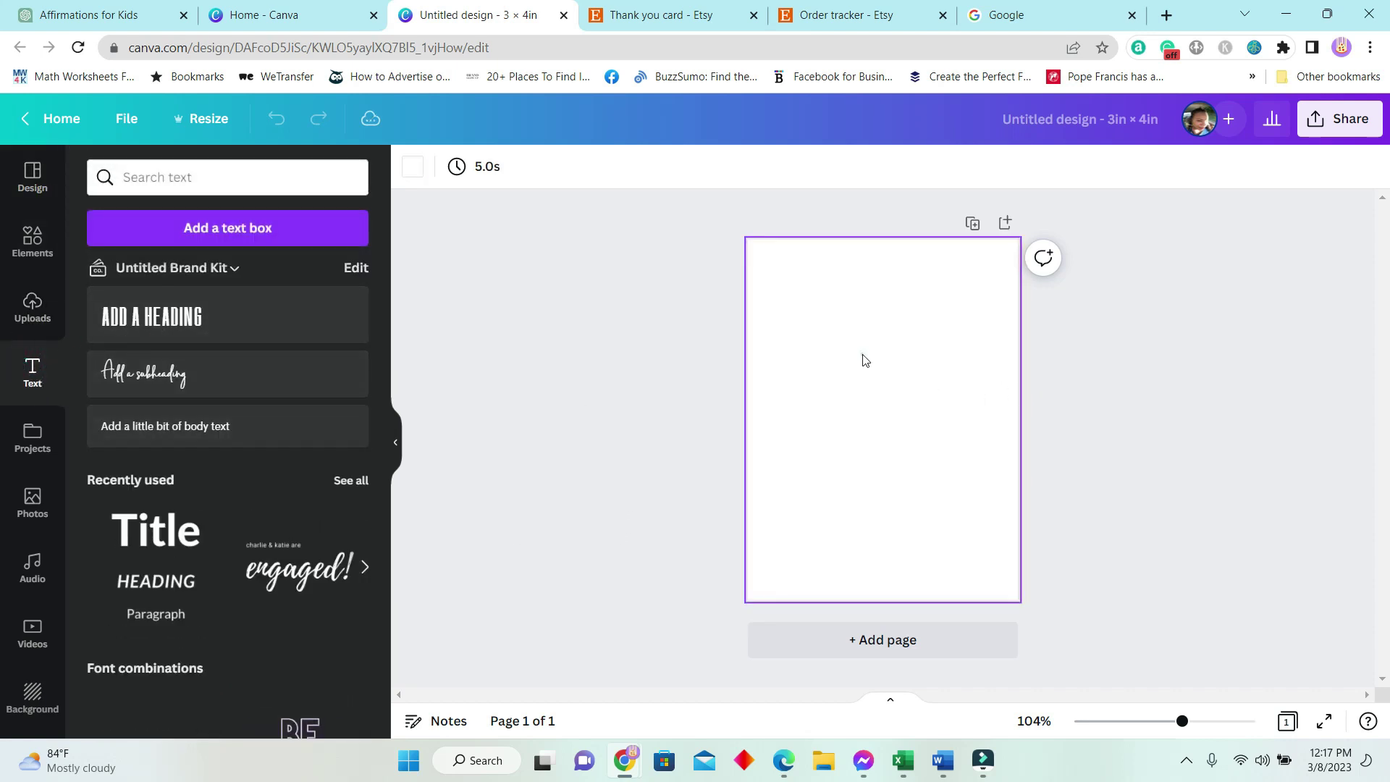
Give the page a custom pale mint background, #D1FDF8
{"action": "left_click", "coordinate": [412, 166]}
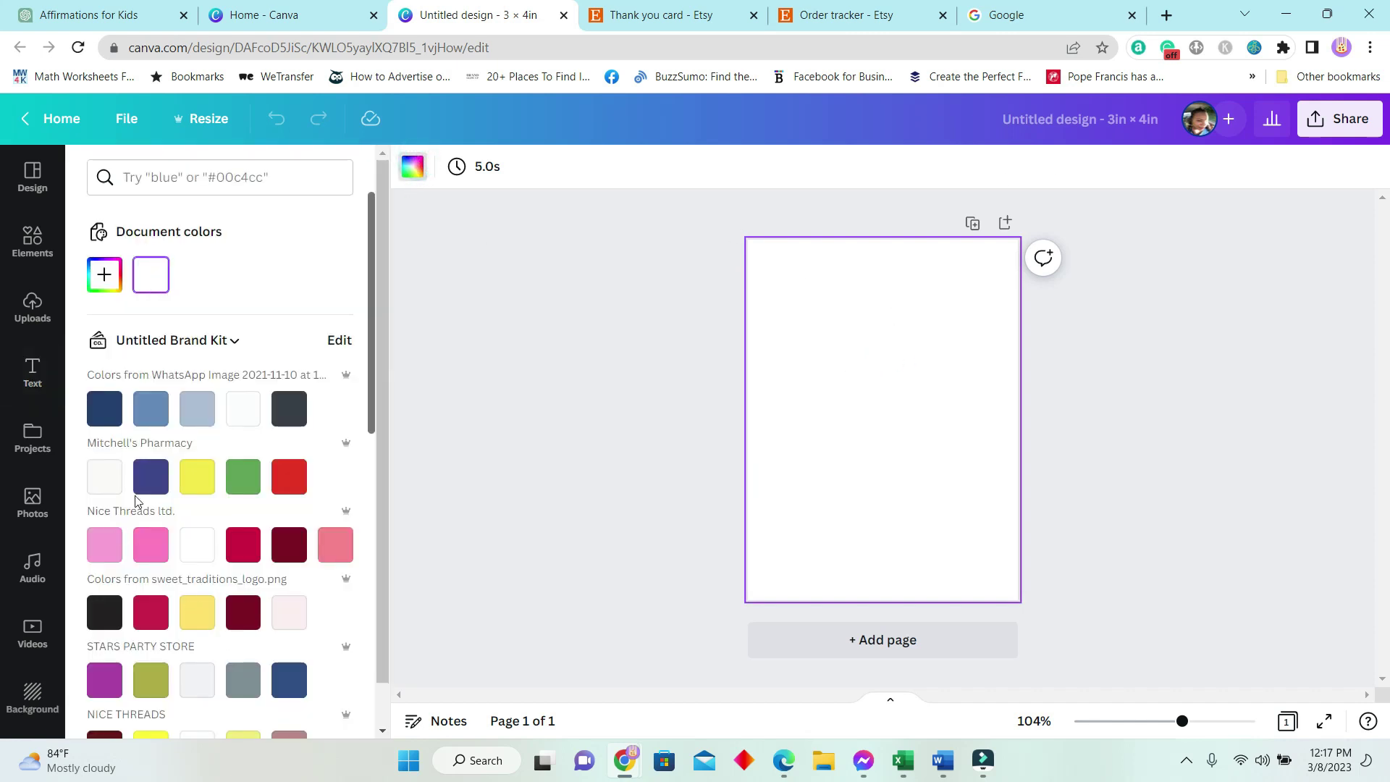
{"action": "left_click", "coordinate": [109, 286]}
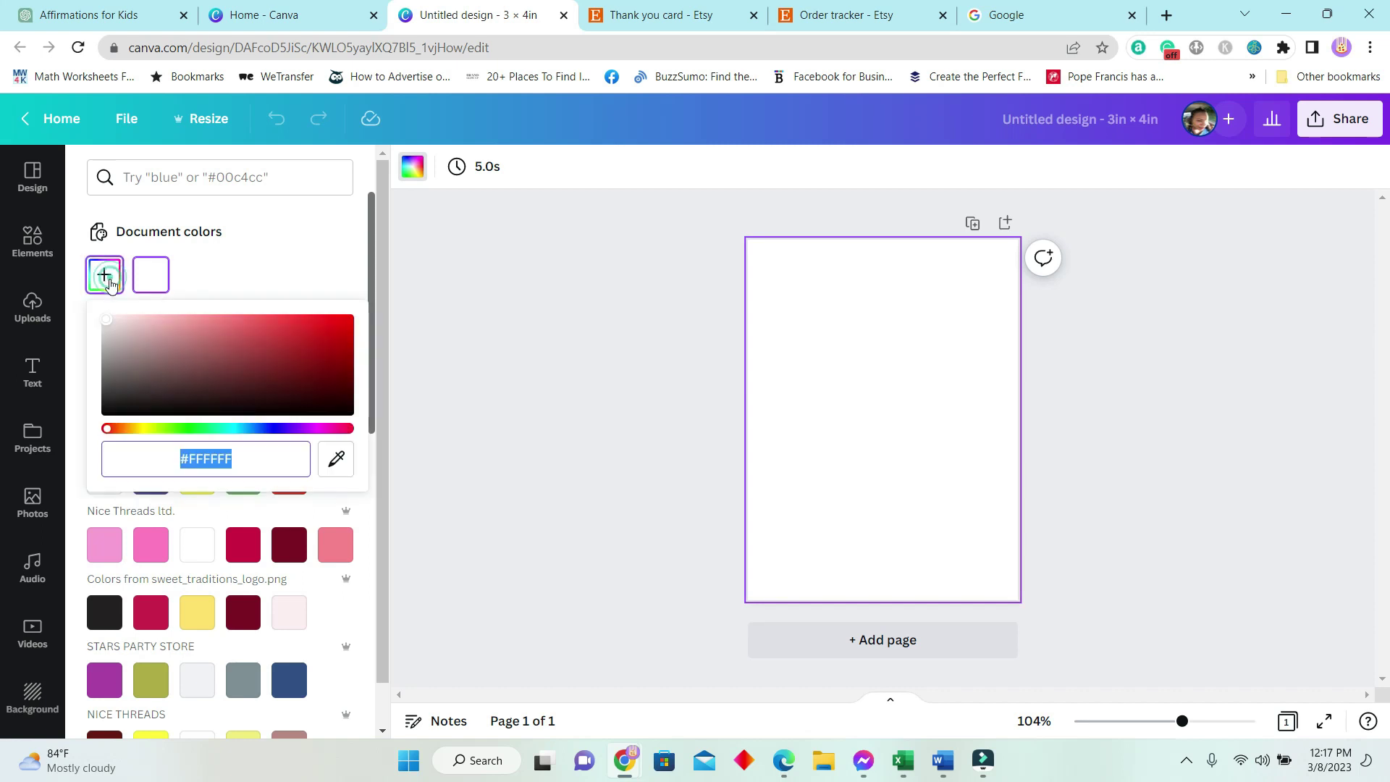
{"action": "left_click", "coordinate": [222, 430]}
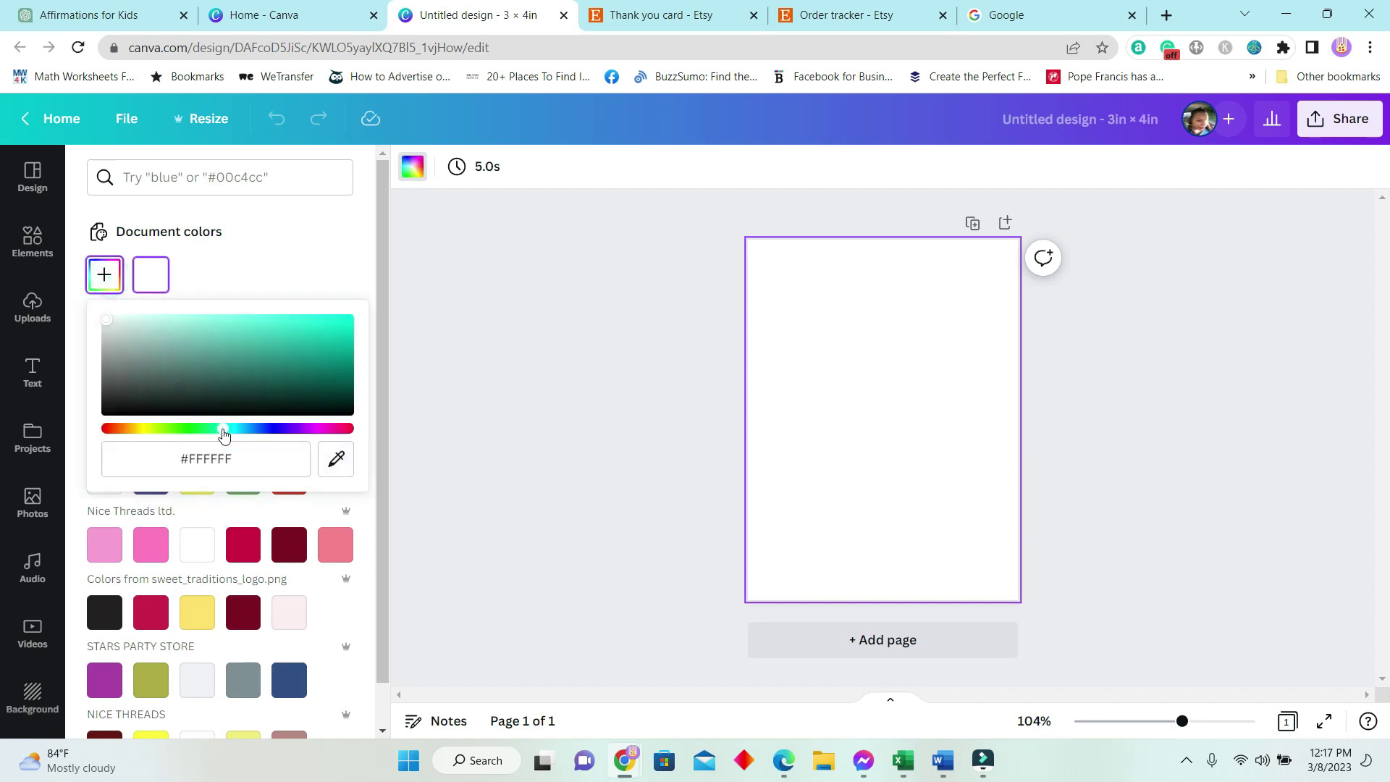
{"action": "left_click", "coordinate": [163, 323]}
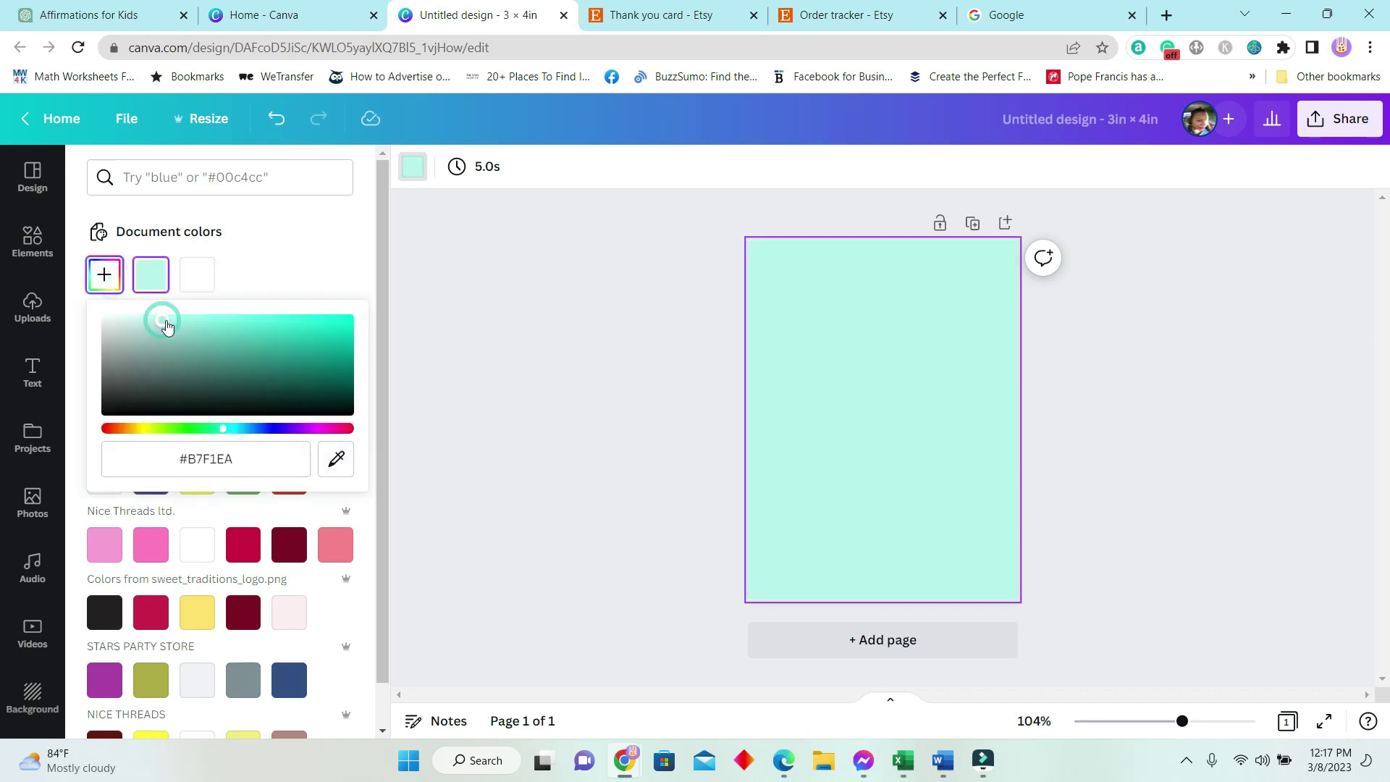
{"action": "left_click", "coordinate": [146, 318]}
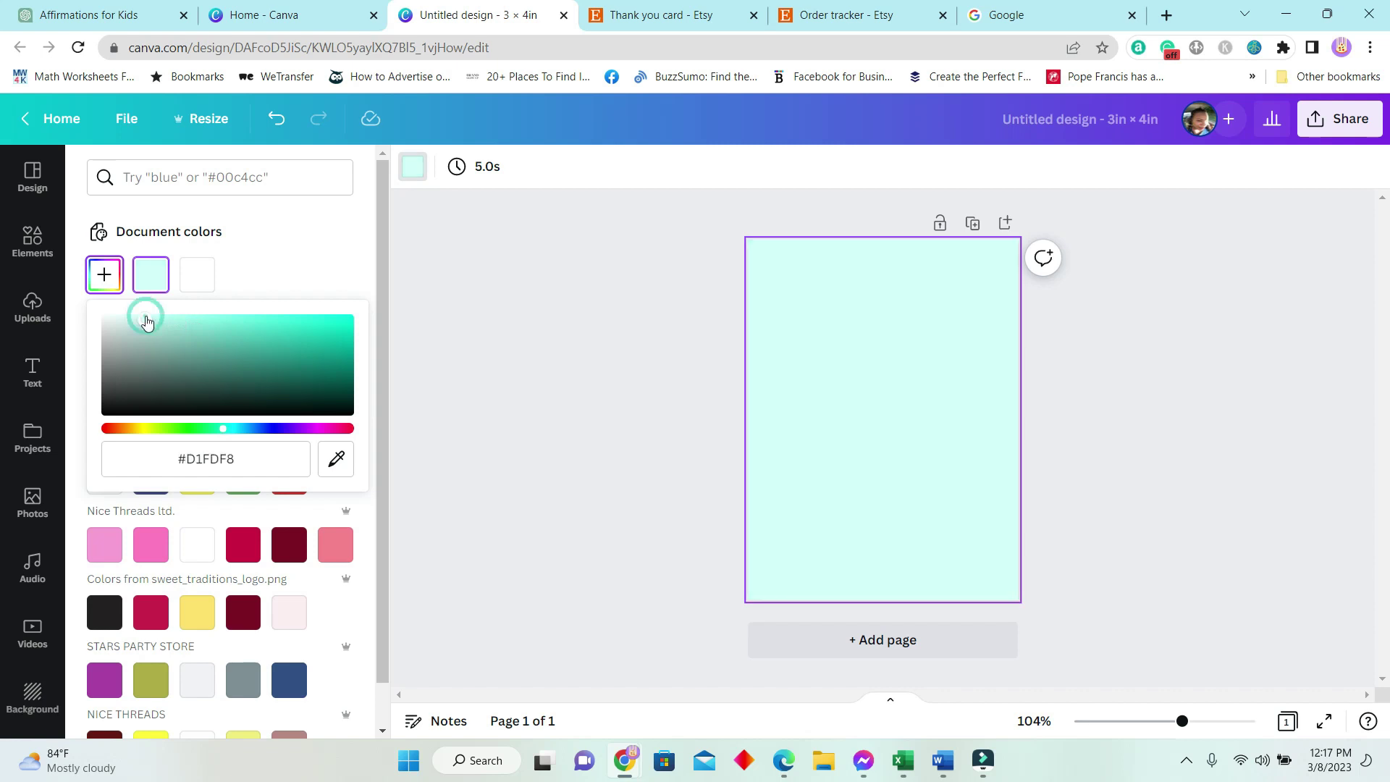
{"action": "left_click", "coordinate": [906, 318]}
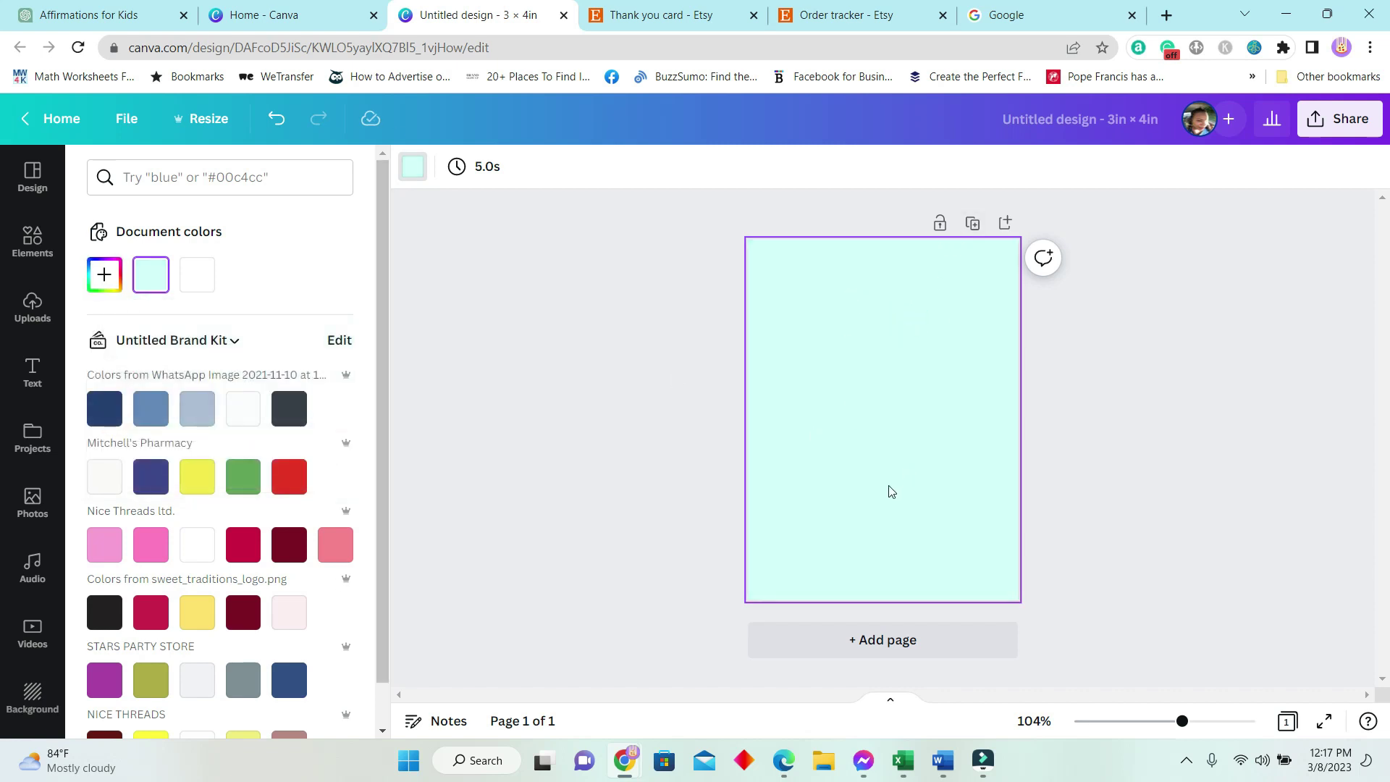
Add a body text box at the top of the mint card, then start Bulk create
{"action": "left_click", "coordinate": [34, 370]}
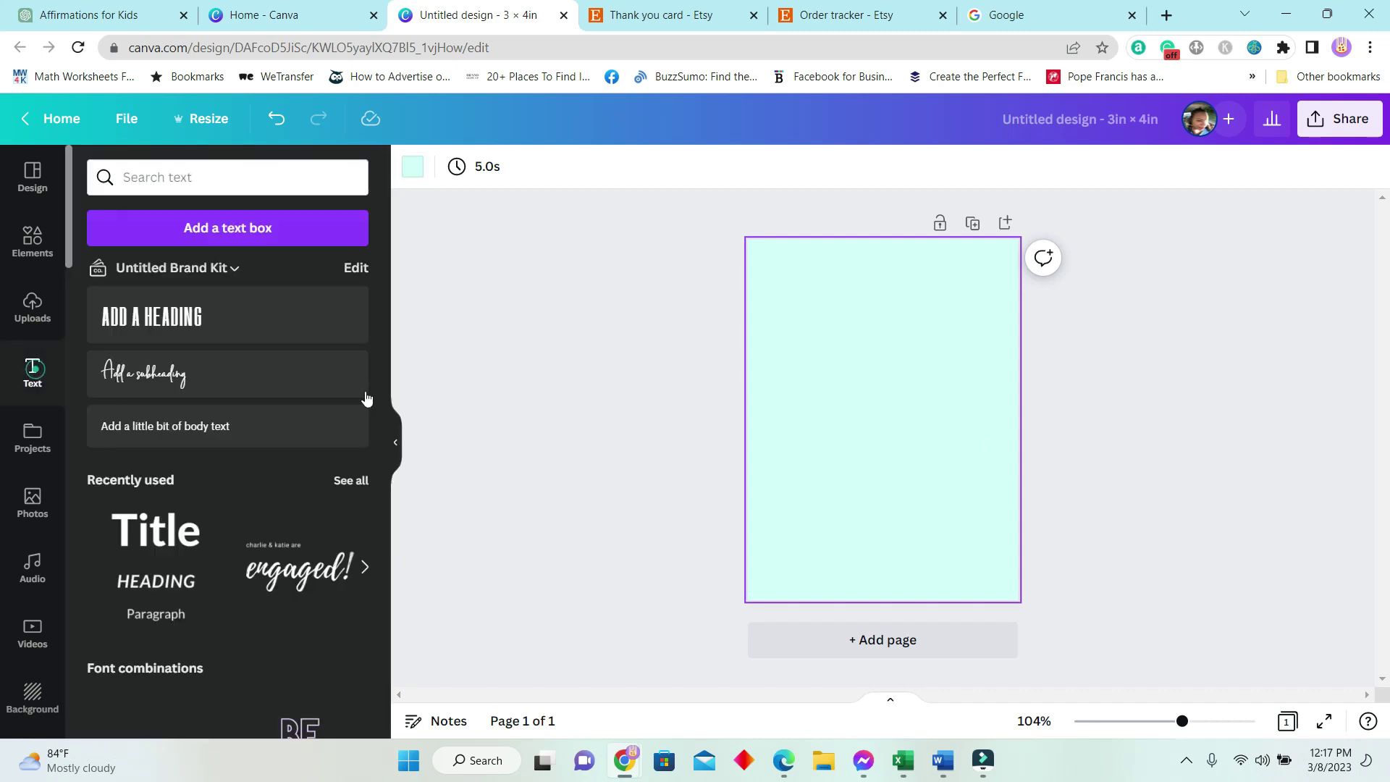
{"action": "mouse_move", "coordinate": [156, 530]}
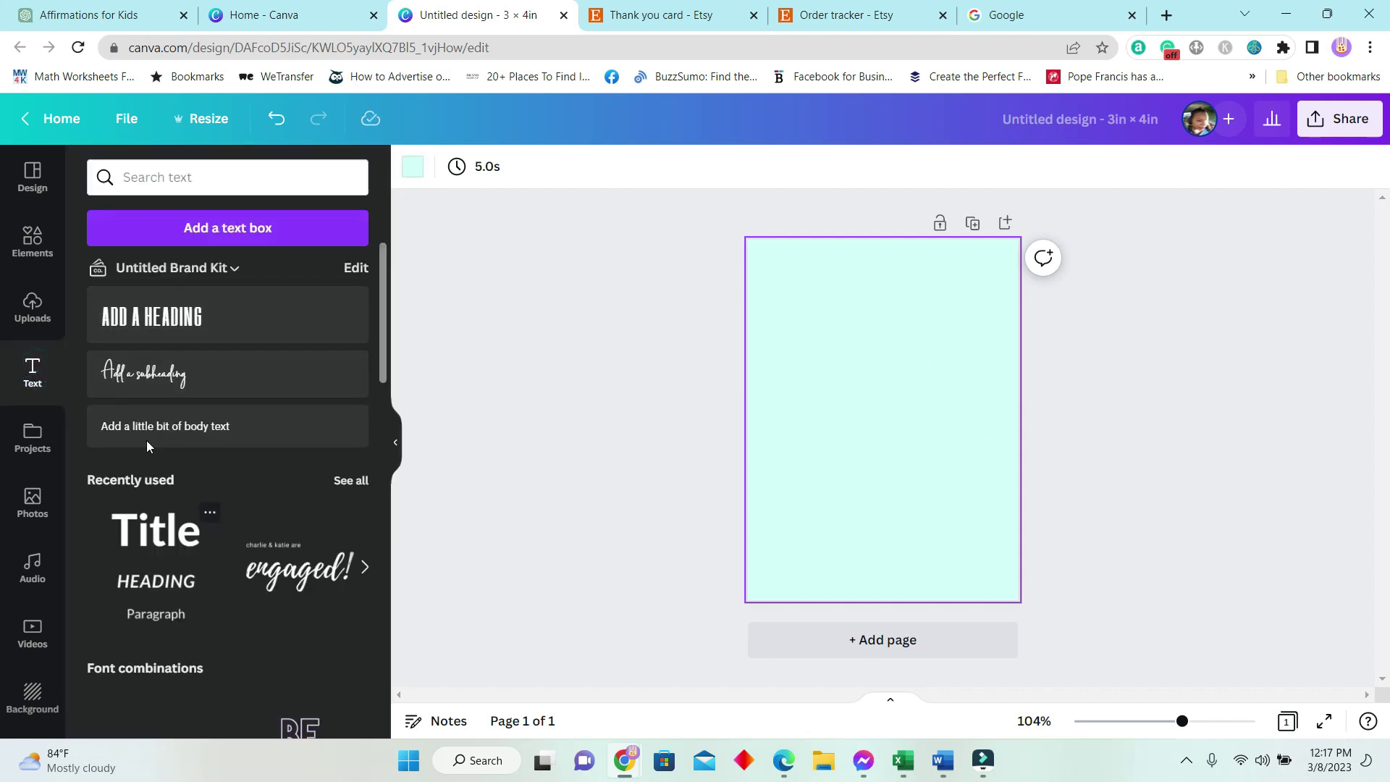
{"action": "left_click", "coordinate": [202, 427]}
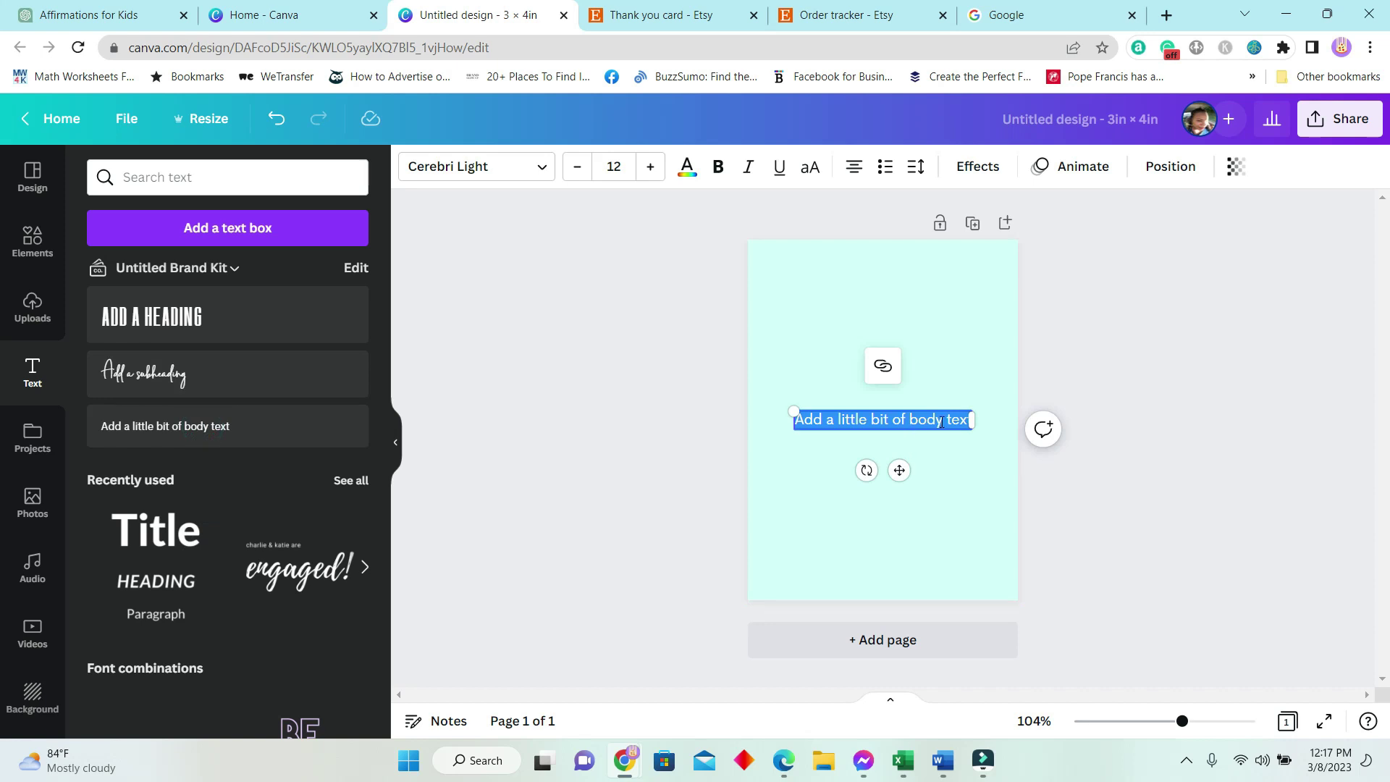
{"action": "left_click", "coordinate": [640, 382]}
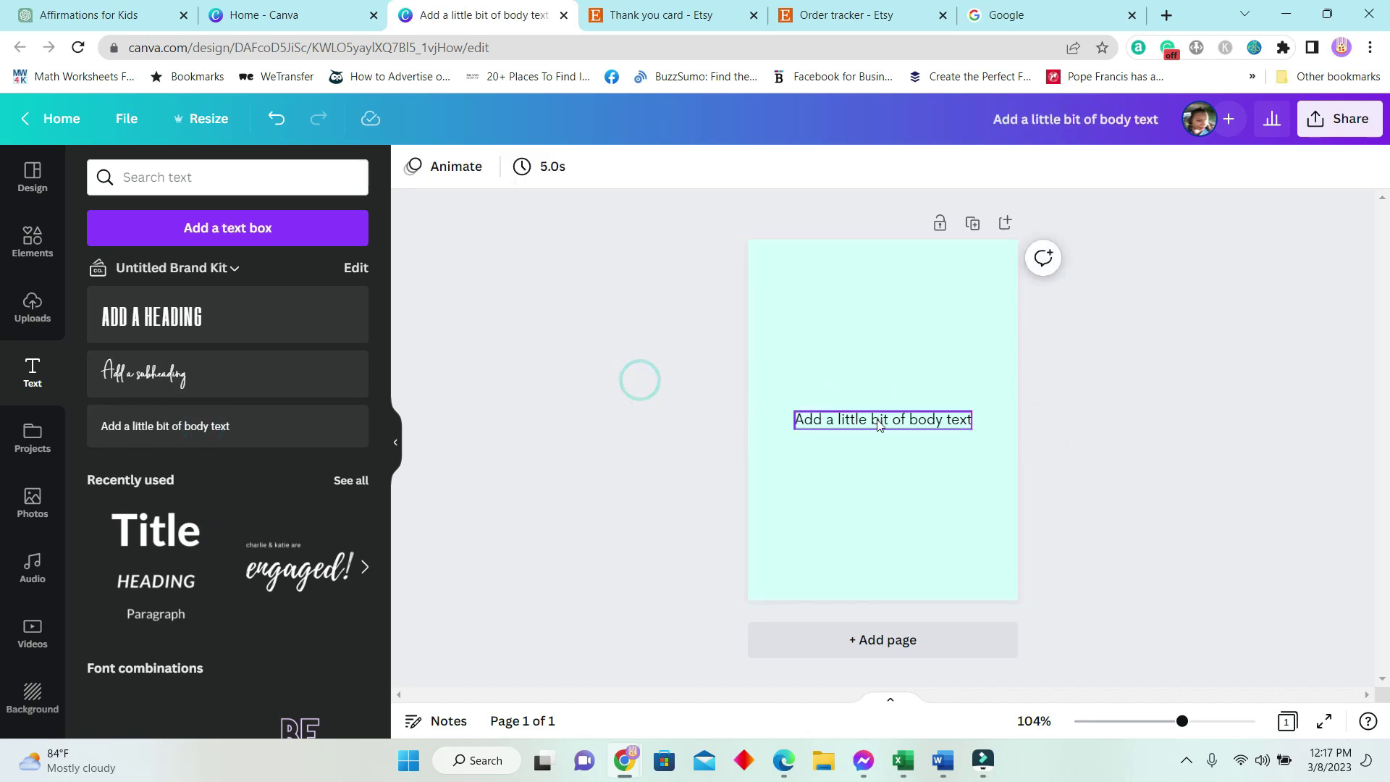
{"action": "mouse_move", "coordinate": [876, 420]}
{"action": "left_mouse_down"}
{"action": "mouse_move", "coordinate": [866, 297]}
{"action": "mouse_move", "coordinate": [884, 289]}
{"action": "left_mouse_up"}
{"action": "scroll", "coordinate": [44, 707], "scroll_direction": "down", "scroll_amount": 2}
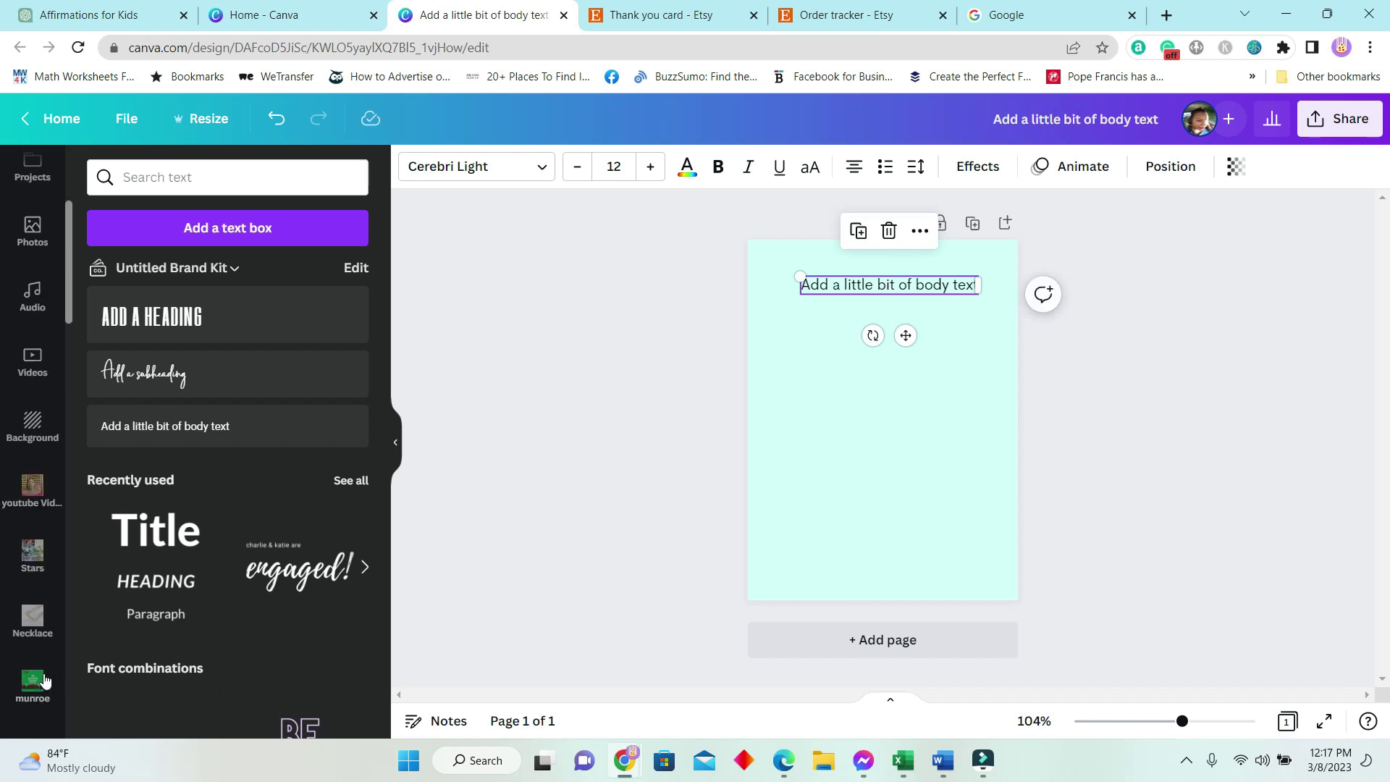
{"action": "scroll", "coordinate": [37, 700], "scroll_direction": "down", "scroll_amount": 2}
{"action": "scroll", "coordinate": [35, 698], "scroll_direction": "down", "scroll_amount": 2}
{"action": "scroll", "coordinate": [33, 695], "scroll_direction": "down", "scroll_amount": 2}
{"action": "scroll", "coordinate": [34, 695], "scroll_direction": "down", "scroll_amount": 2}
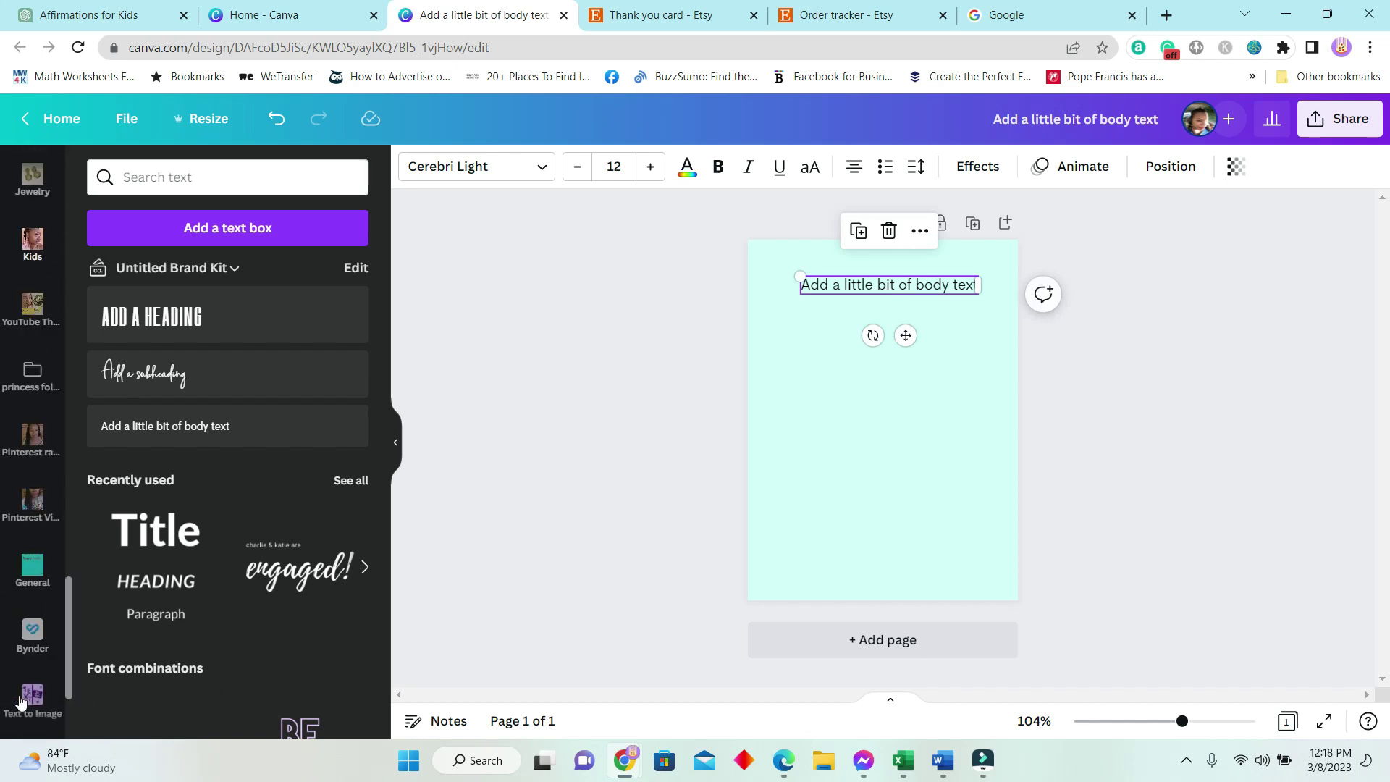
{"action": "scroll", "coordinate": [94, 698], "scroll_direction": "down", "scroll_amount": 3}
{"action": "scroll", "coordinate": [76, 700], "scroll_direction": "down", "scroll_amount": 2}
{"action": "scroll", "coordinate": [10, 673], "scroll_direction": "down", "scroll_amount": 2}
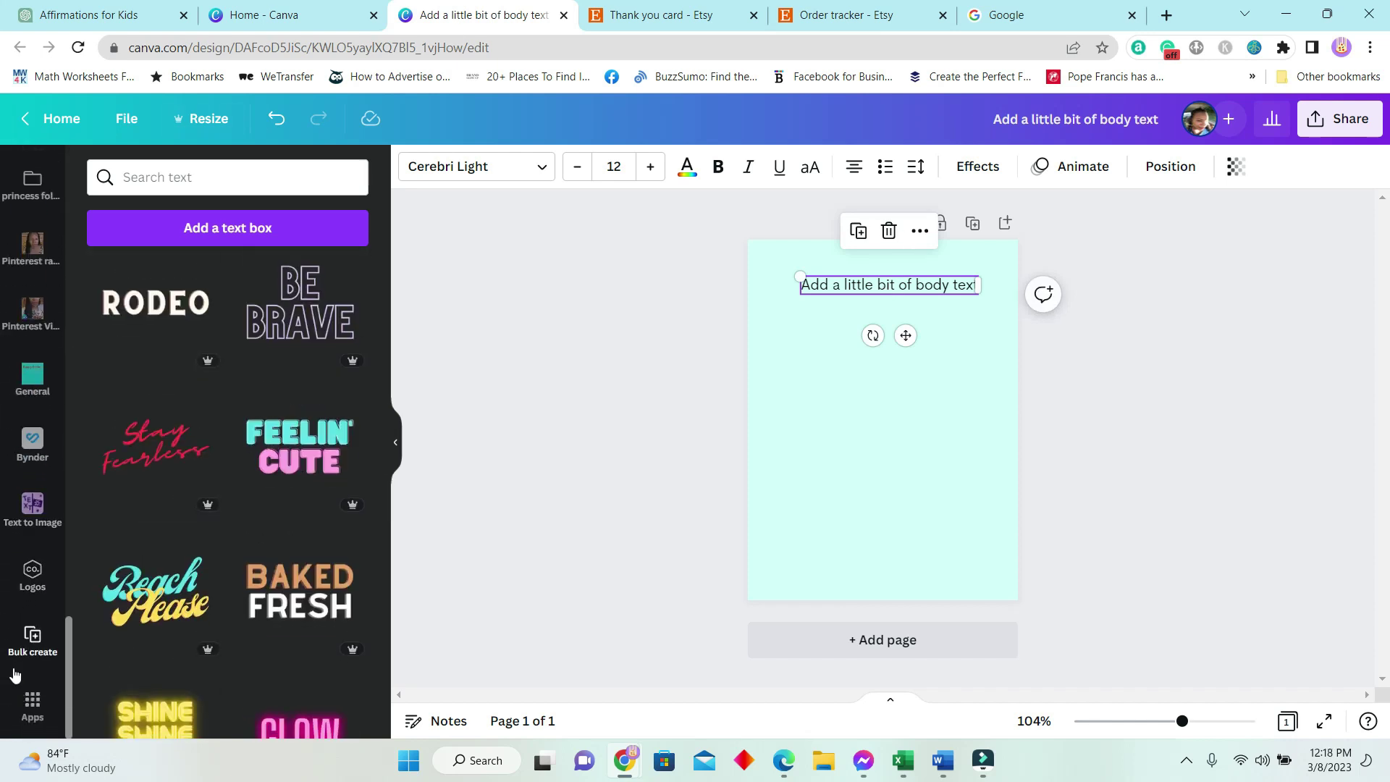
{"action": "left_click", "coordinate": [33, 712]}
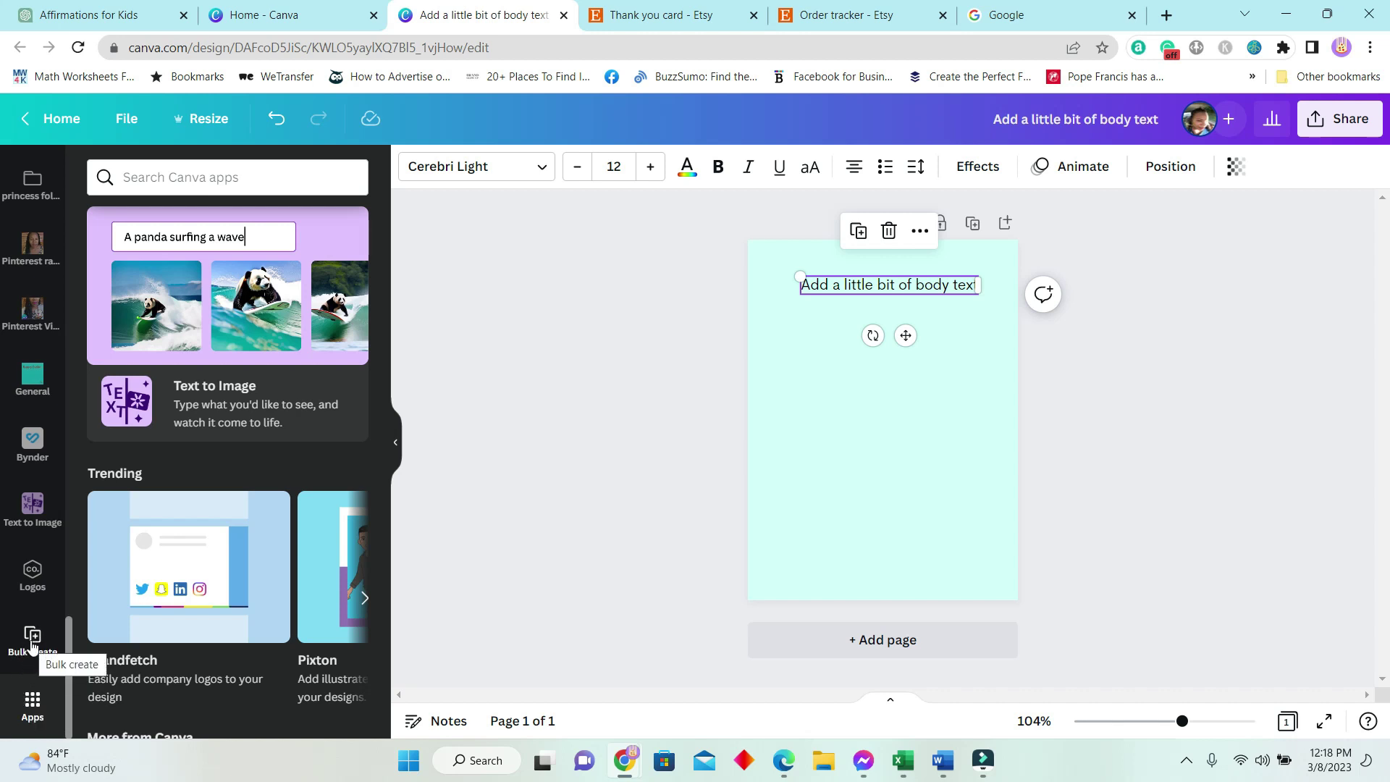
{"action": "left_click", "coordinate": [33, 640]}
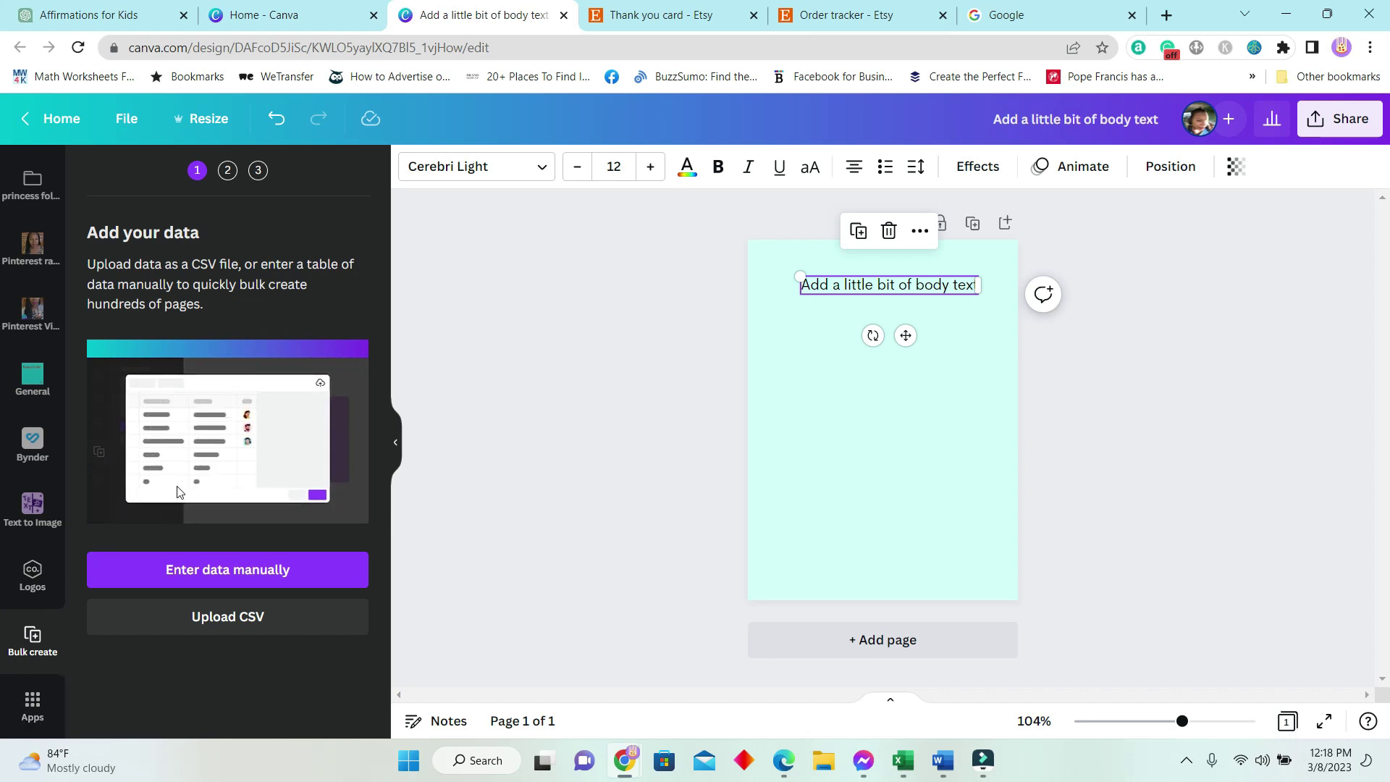
{"action": "left_click", "coordinate": [69, 680]}
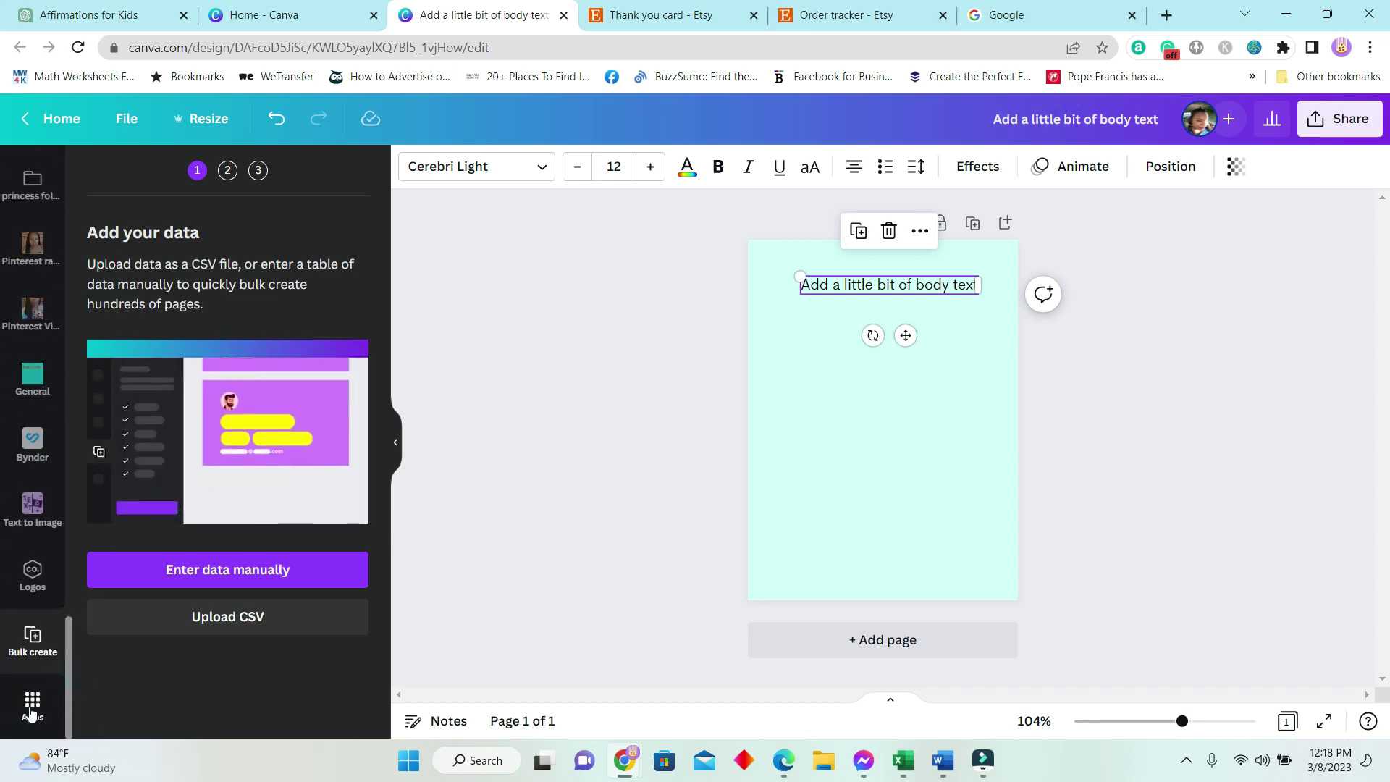
{"action": "left_click", "coordinate": [52, 712]}
{"action": "scroll", "coordinate": [134, 667], "scroll_direction": "down", "scroll_amount": 3}
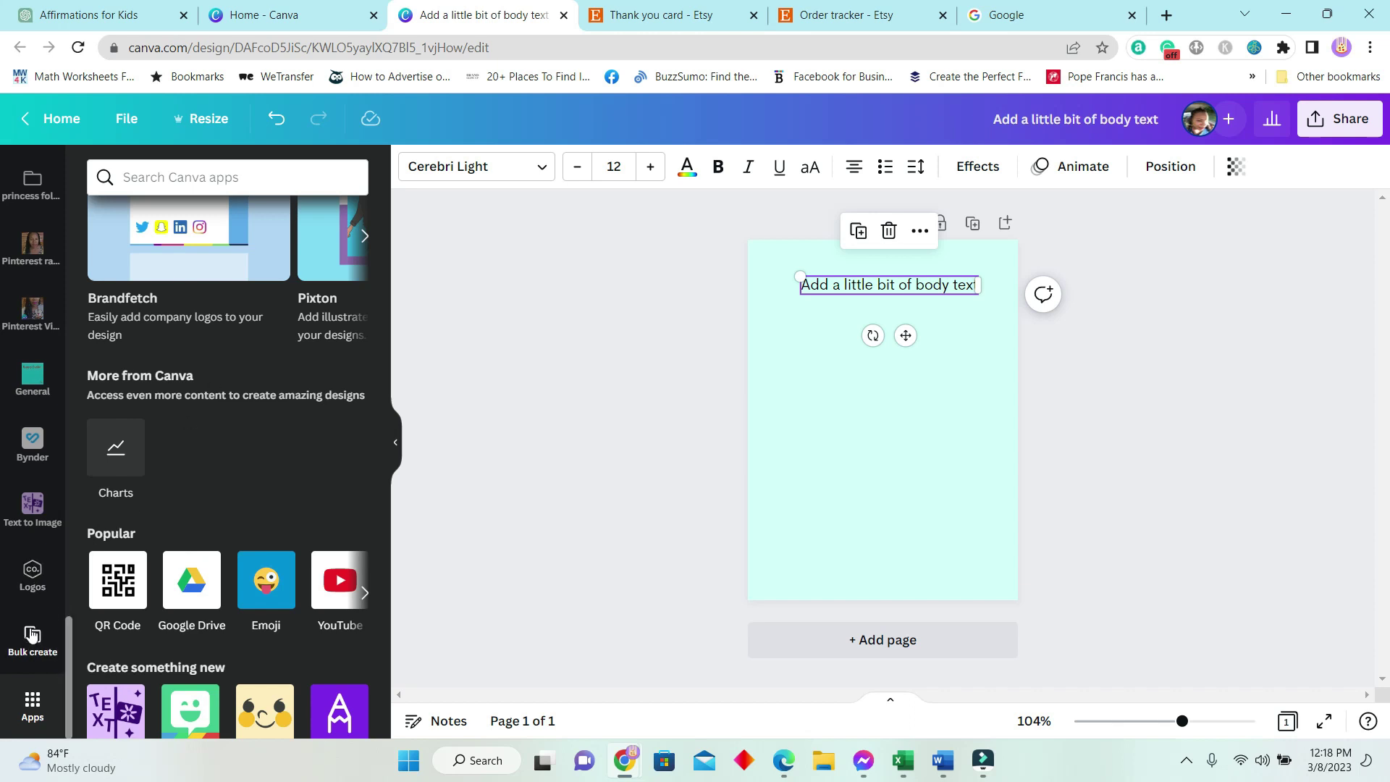
{"action": "left_click", "coordinate": [34, 641]}
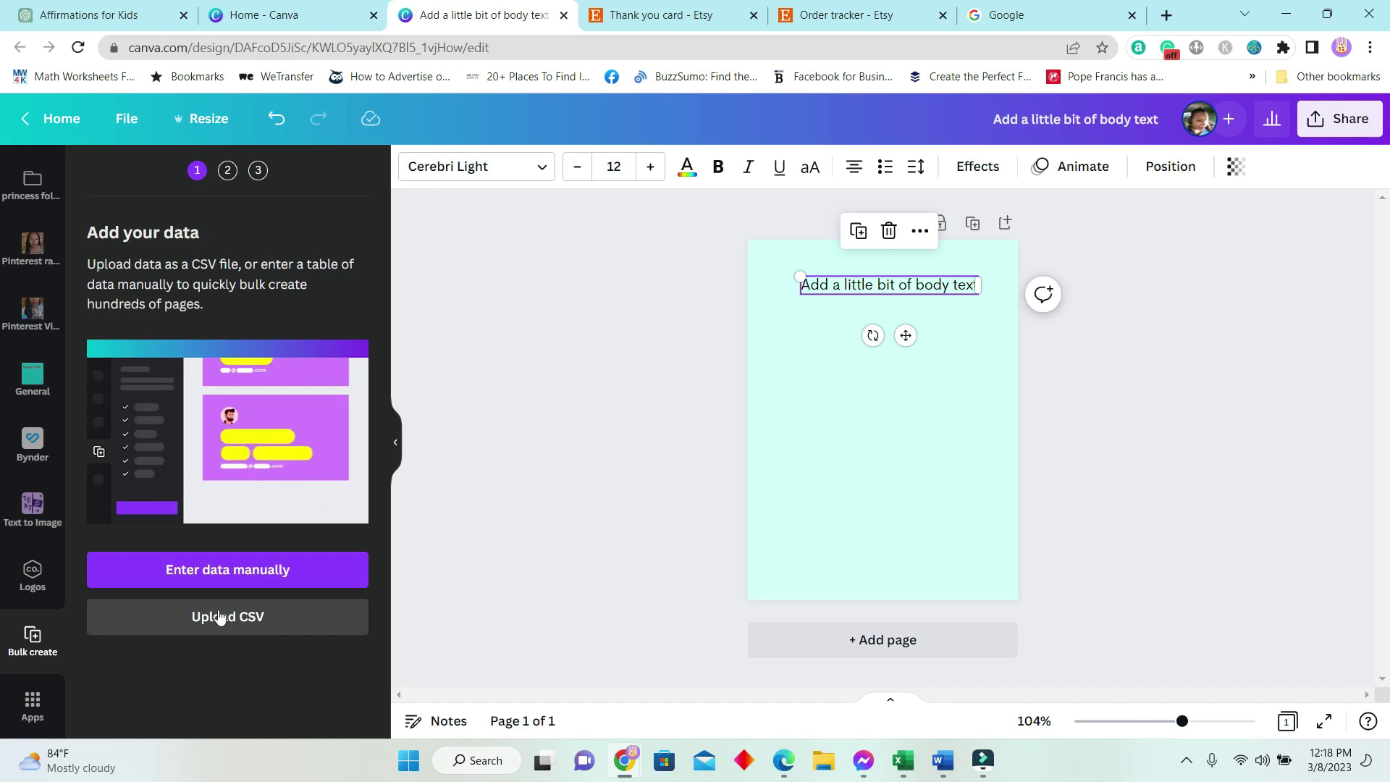
Enter data manually, edit the Name header, and clear the John Smith / Jane Jones sample data
{"action": "left_click", "coordinate": [266, 570]}
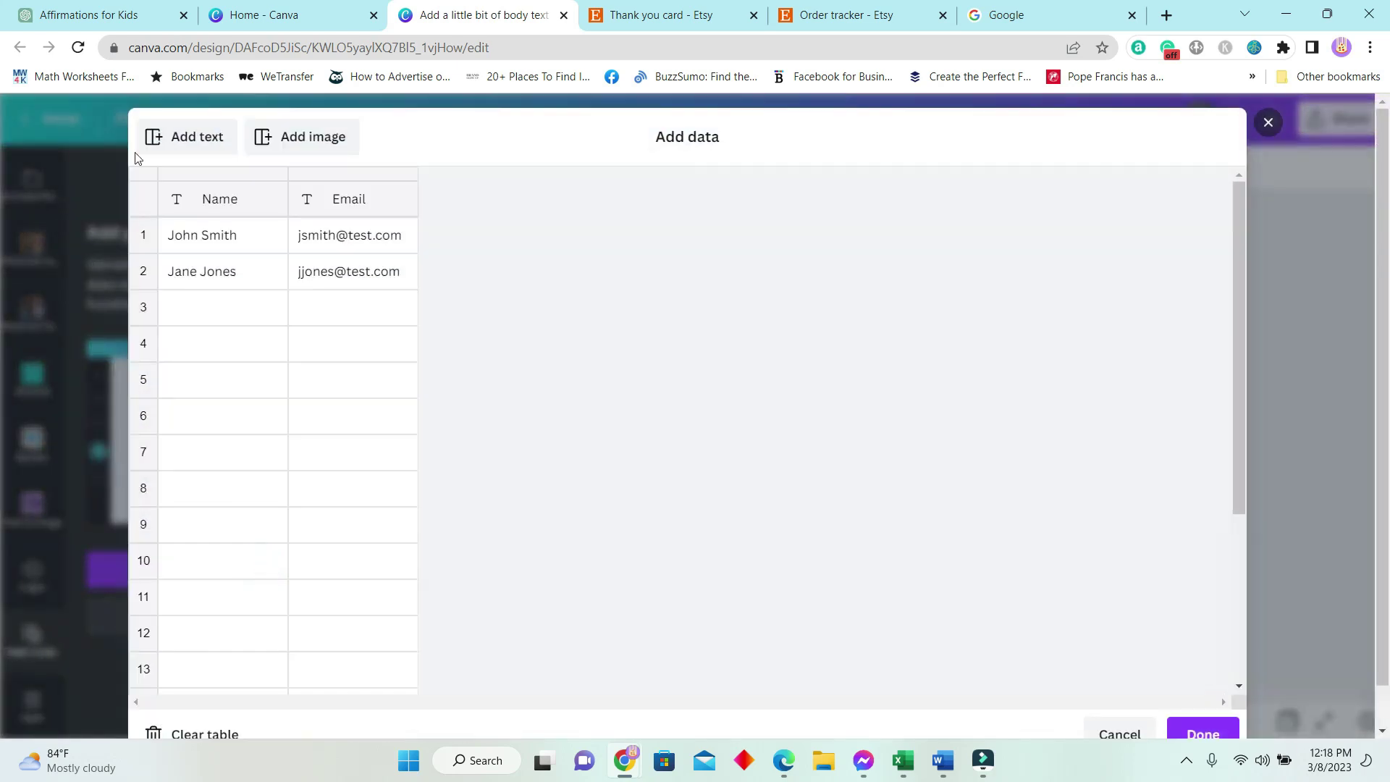
{"action": "left_click", "coordinate": [233, 235]}
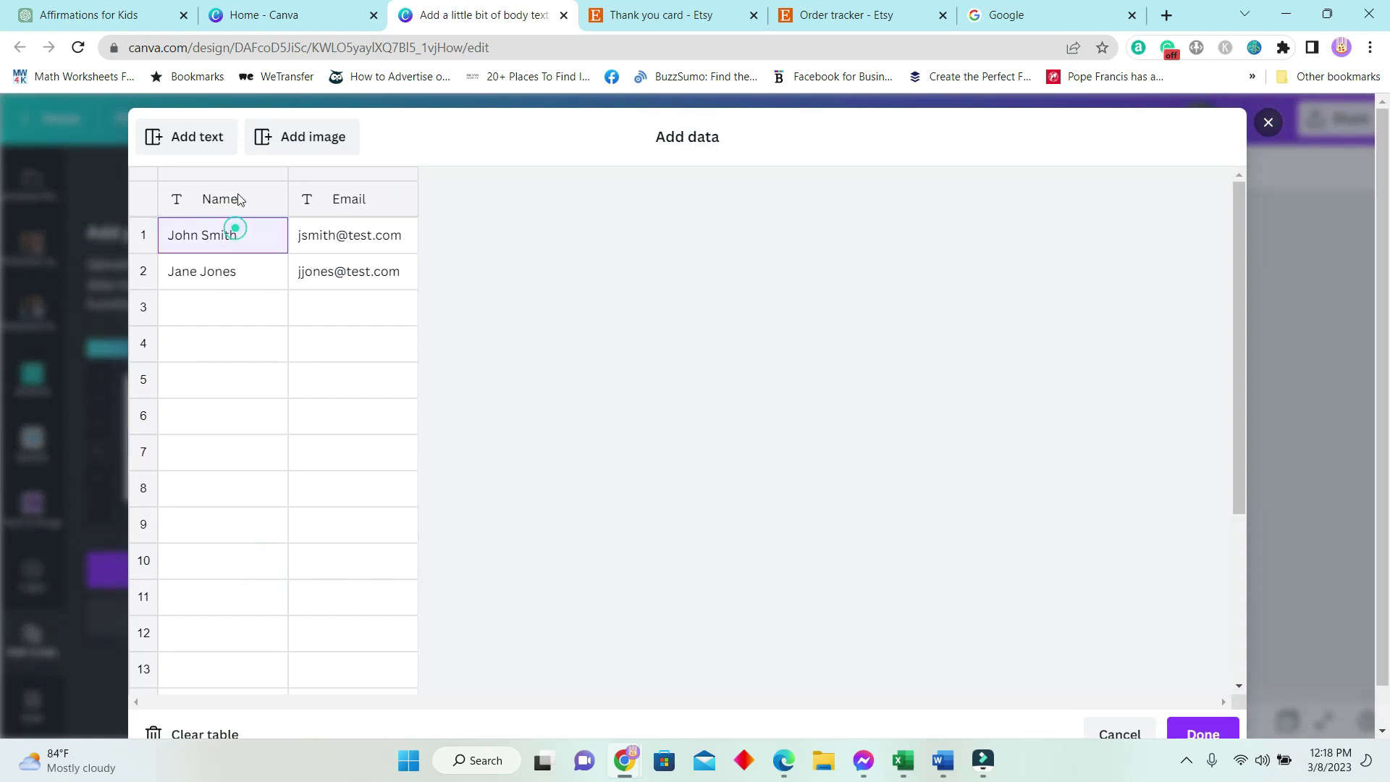
{"action": "left_click", "coordinate": [240, 197]}
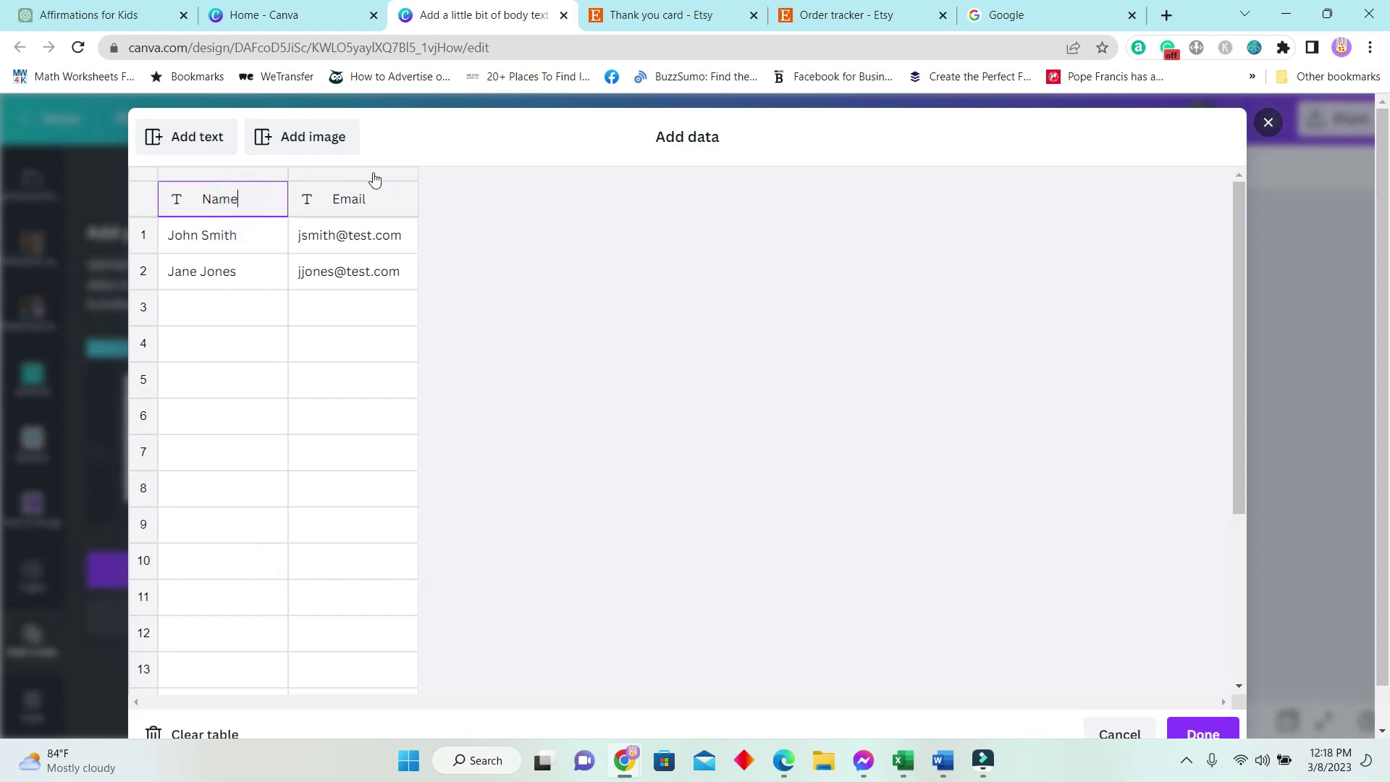
{"action": "left_click", "coordinate": [362, 204]}
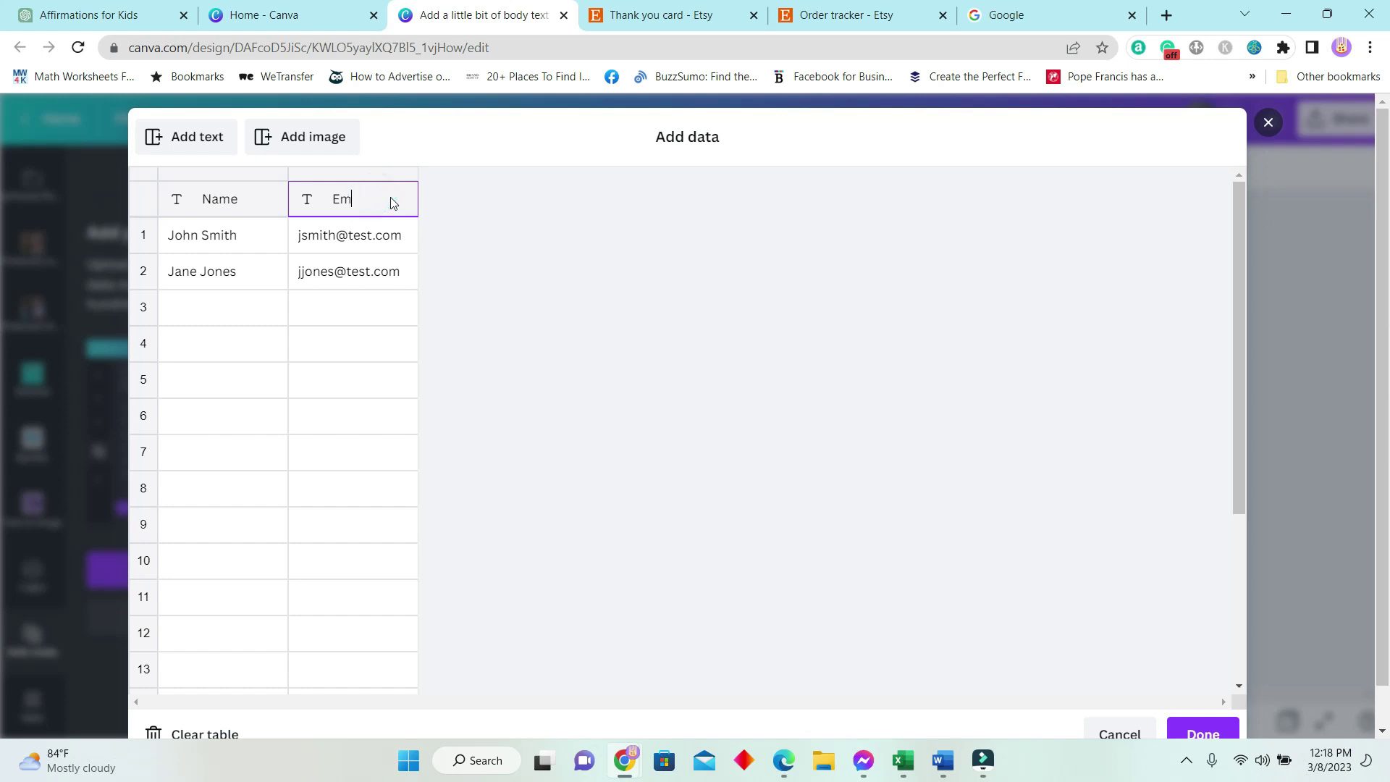
{"action": "left_click", "coordinate": [241, 198]}
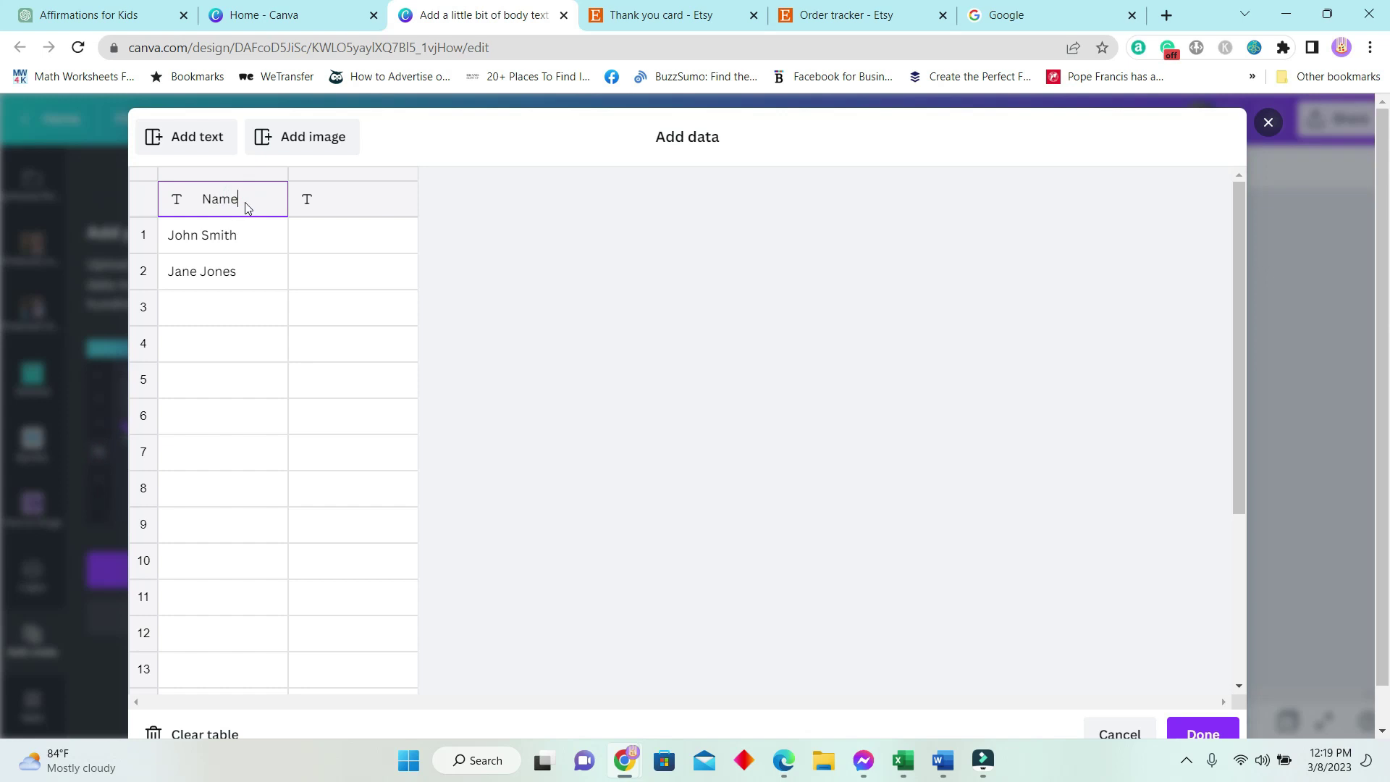
{"action": "left_click", "coordinate": [244, 200]}
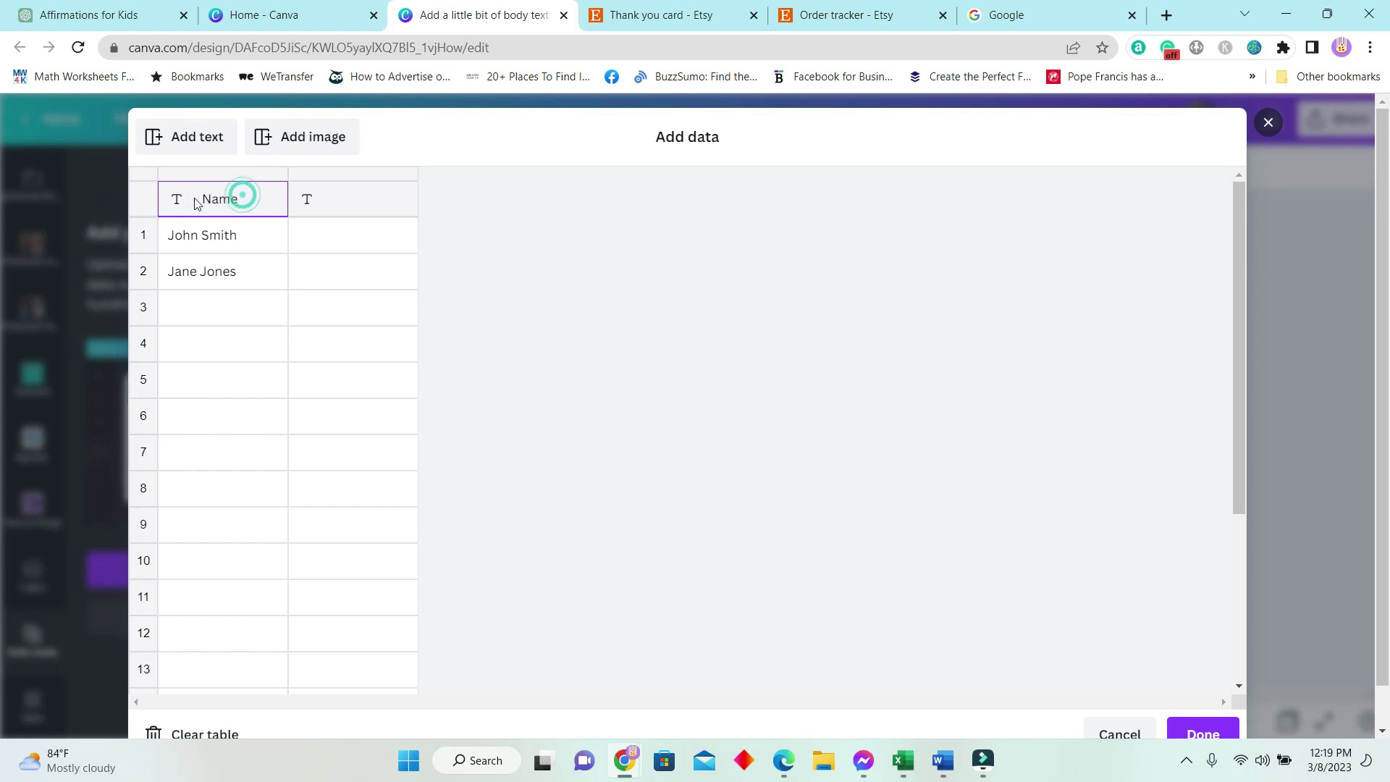
{"action": "key", "text": "BackSpace"}
{"action": "key", "text": "BackSpace"}
{"action": "key", "text": "BackSpace"}
{"action": "type", "text": "Main Info"}
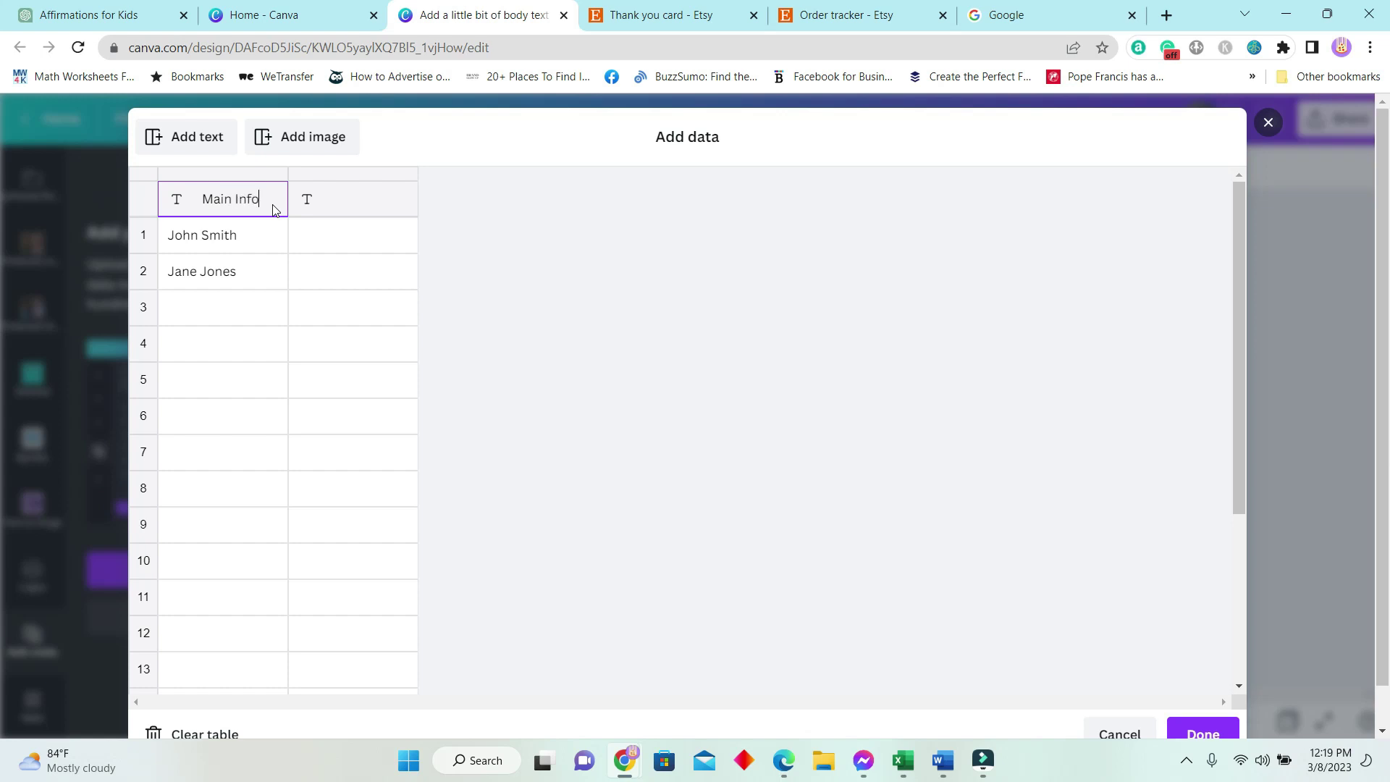
{"action": "left_click", "coordinate": [206, 141]}
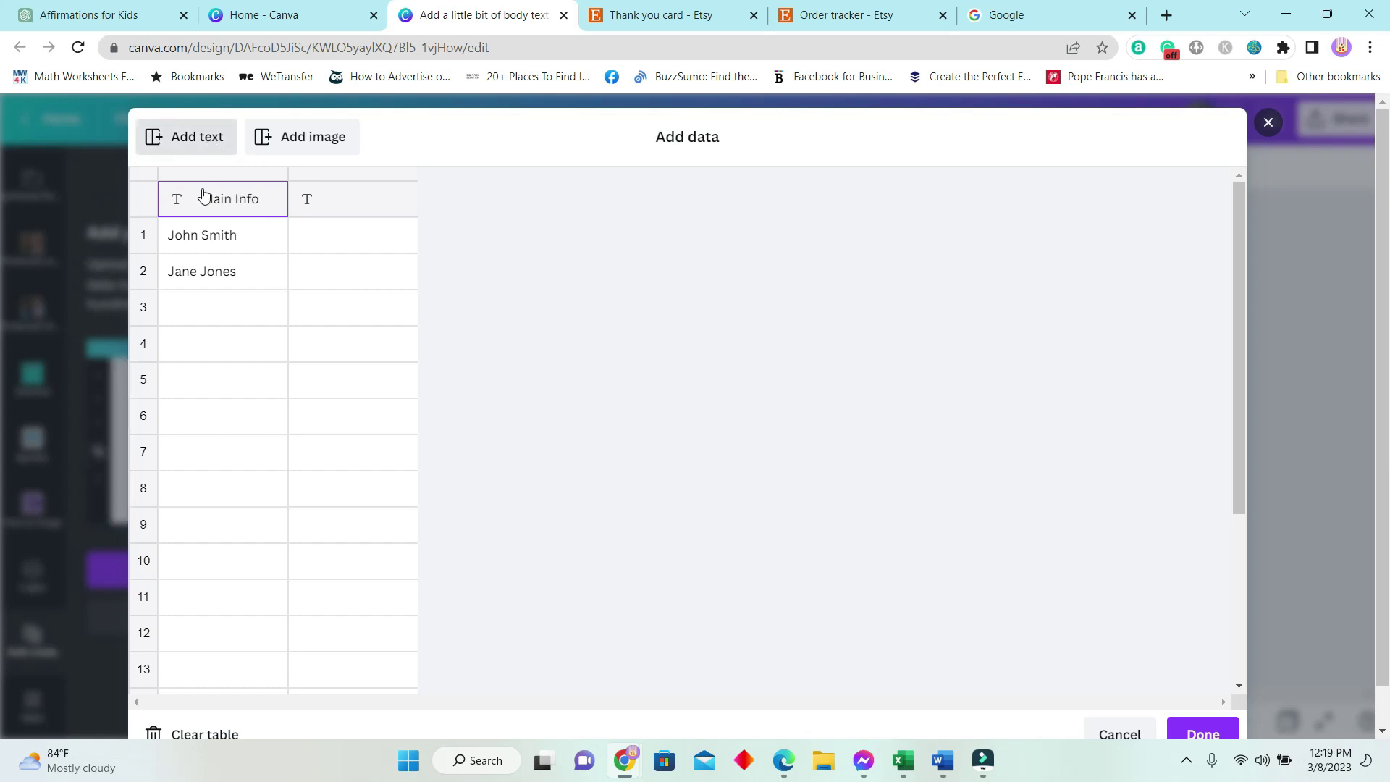
{"action": "left_click", "coordinate": [204, 734]}
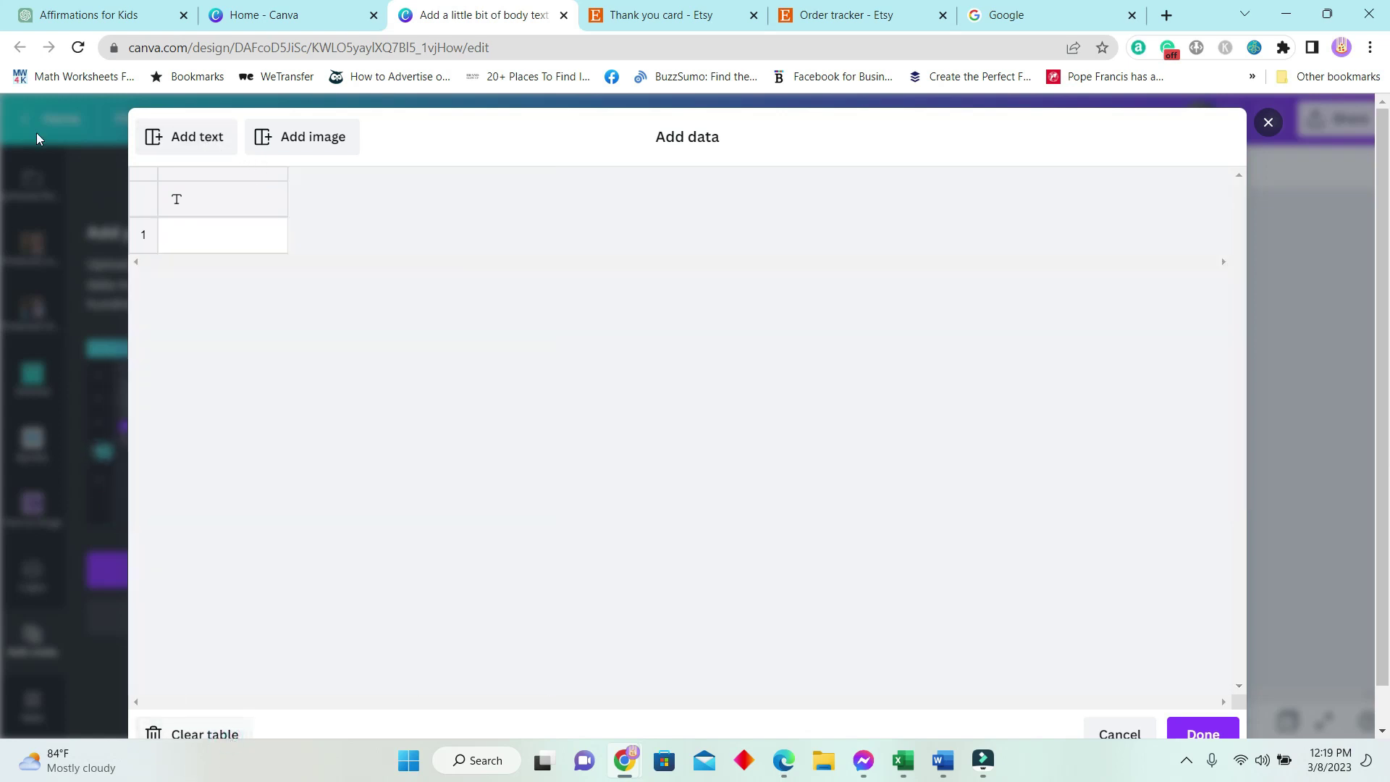
{"action": "scroll", "coordinate": [231, 607], "scroll_direction": "down", "scroll_amount": 1}
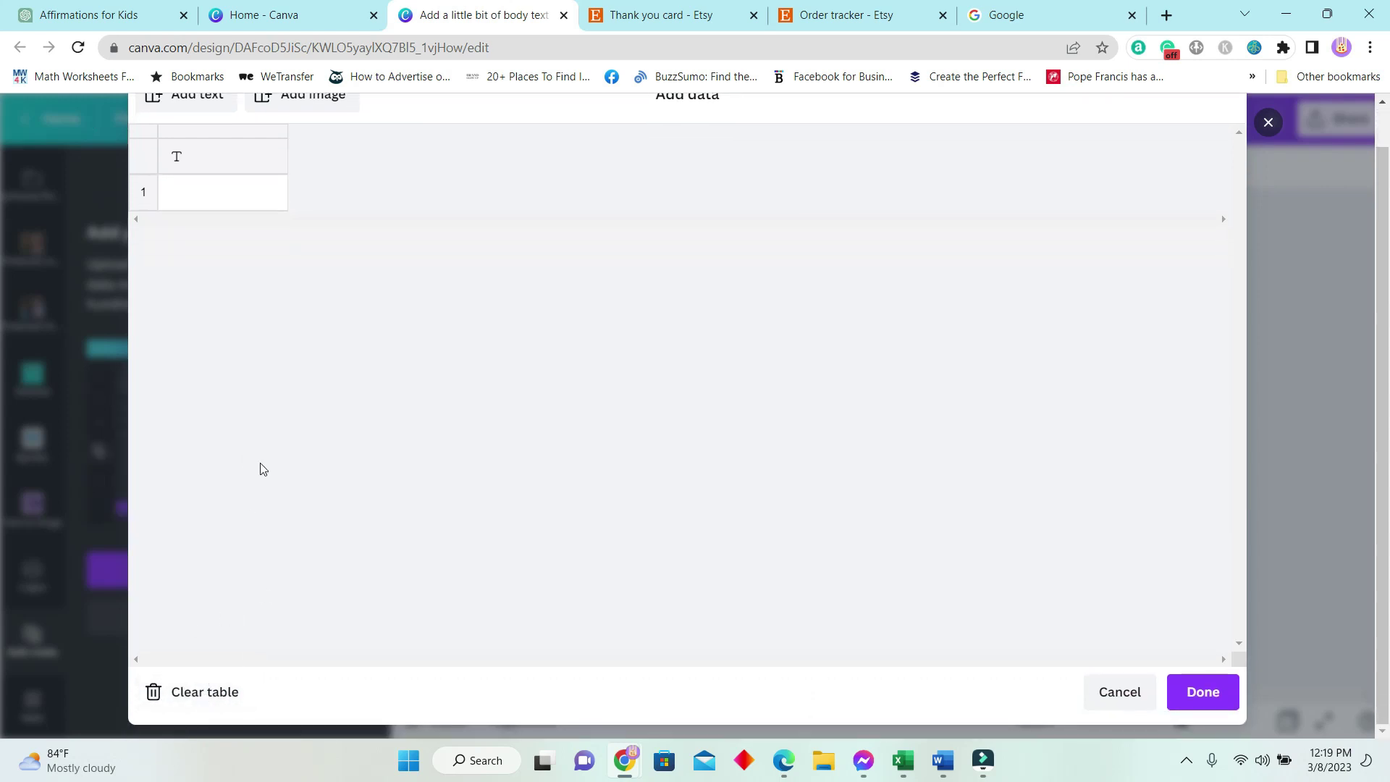
{"action": "scroll", "coordinate": [190, 488], "scroll_direction": "up", "scroll_amount": 1}
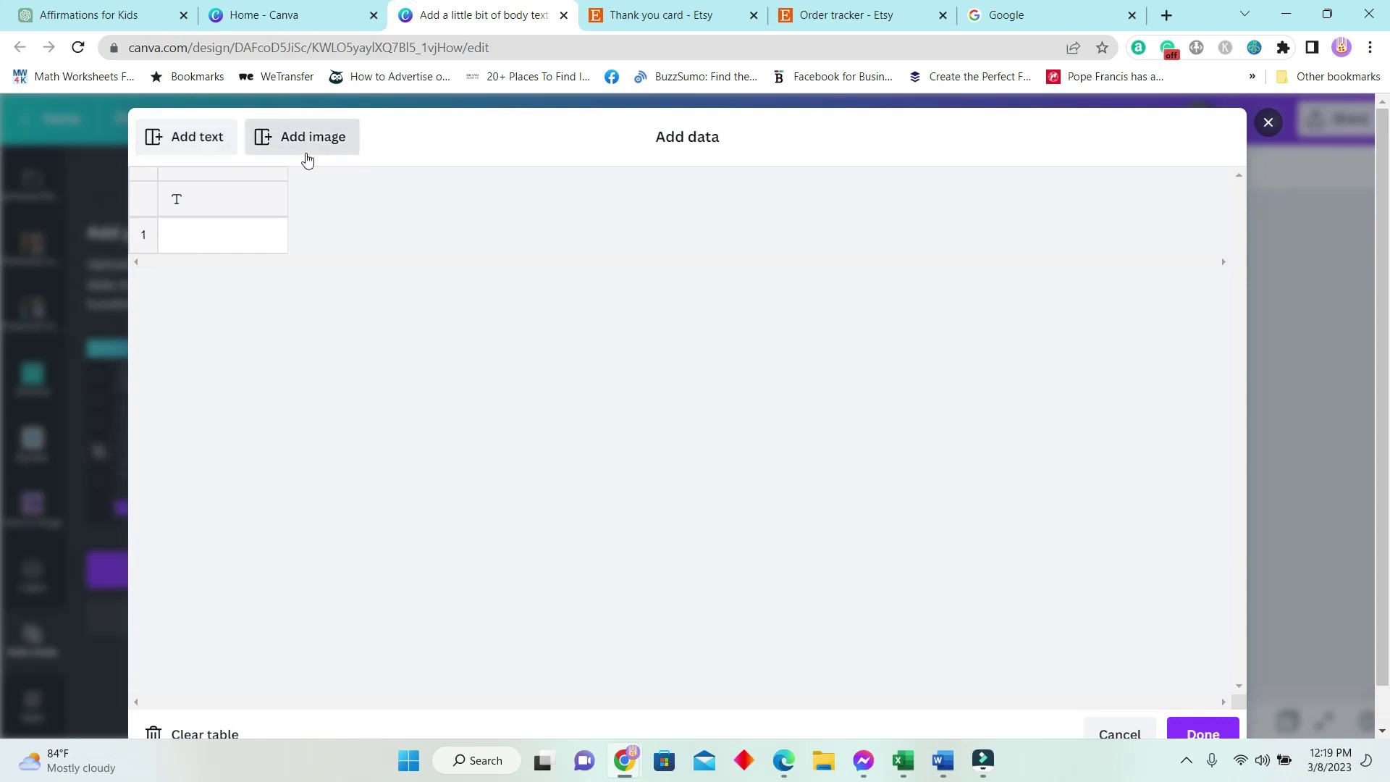
{"action": "left_click", "coordinate": [197, 136]}
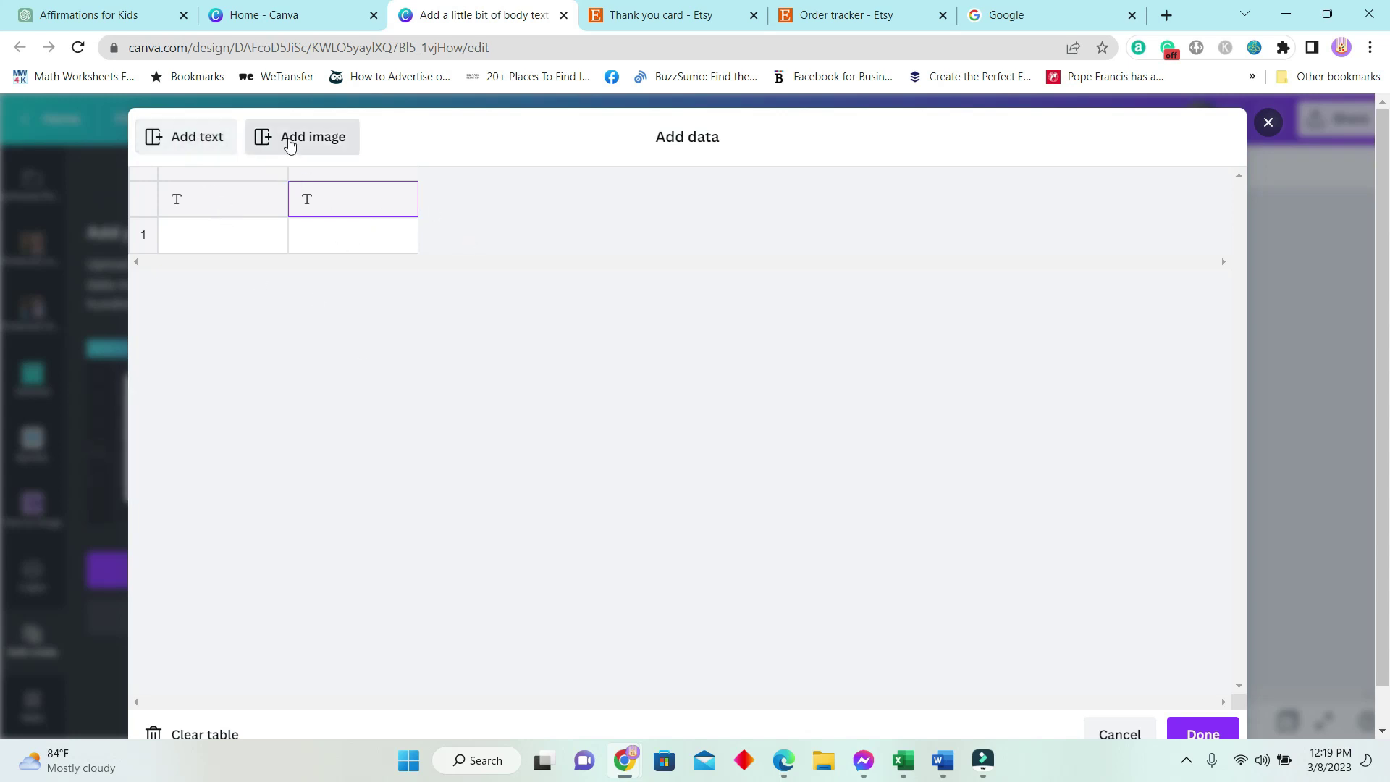
{"action": "left_click", "coordinate": [311, 142]}
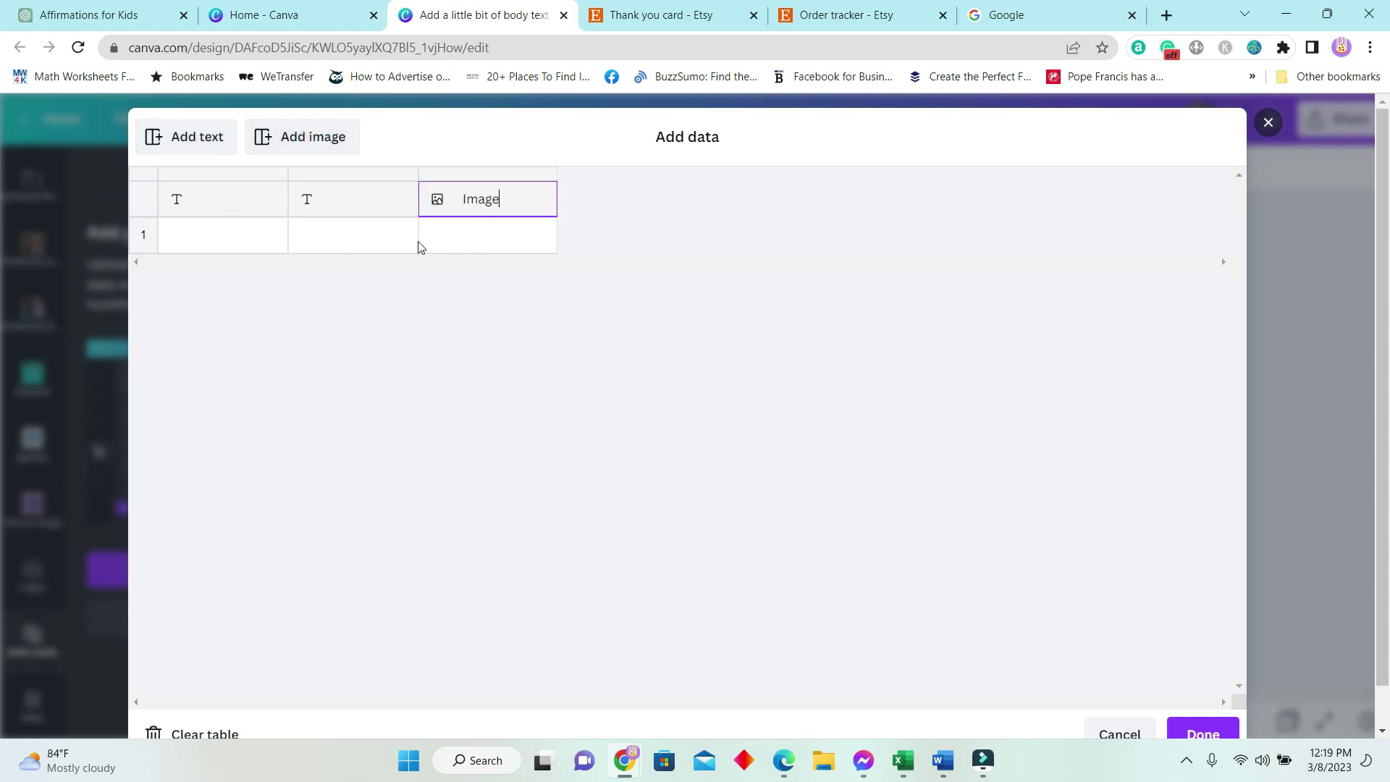
{"action": "mouse_move", "coordinate": [557, 236]}
{"action": "scroll", "coordinate": [257, 663], "scroll_direction": "down", "scroll_amount": 1}
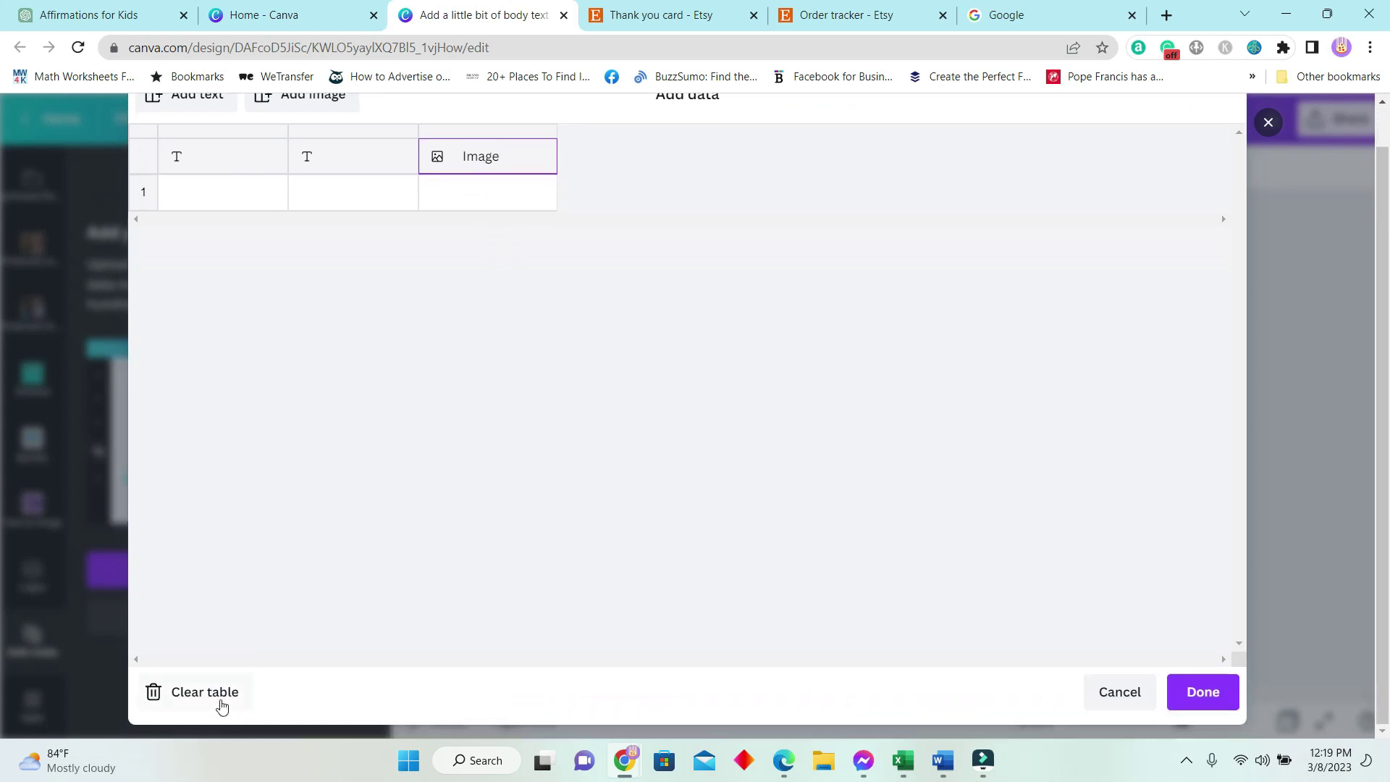
{"action": "left_click", "coordinate": [221, 701]}
{"action": "left_click", "coordinate": [223, 192]}
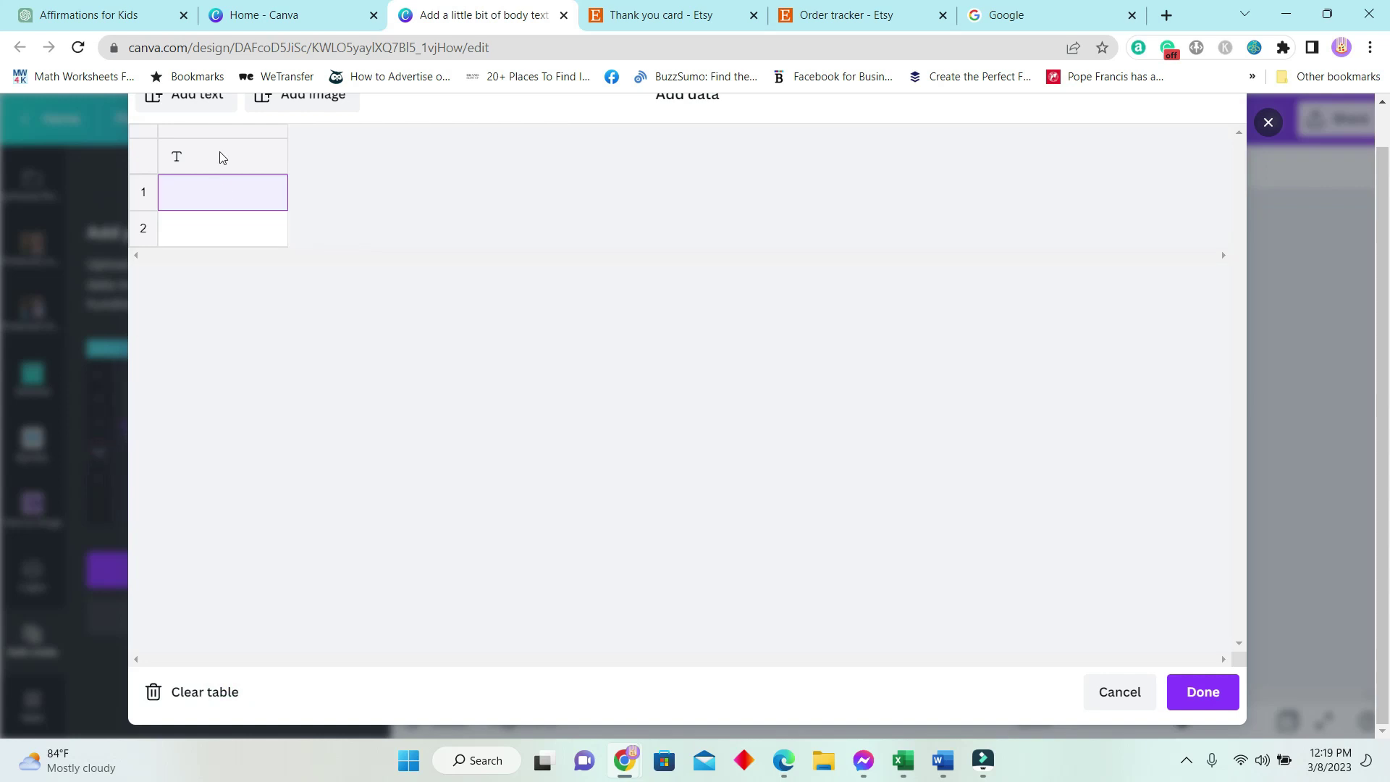
{"action": "left_click", "coordinate": [221, 157]}
{"action": "scroll", "coordinate": [217, 184], "scroll_direction": "up", "scroll_amount": 1}
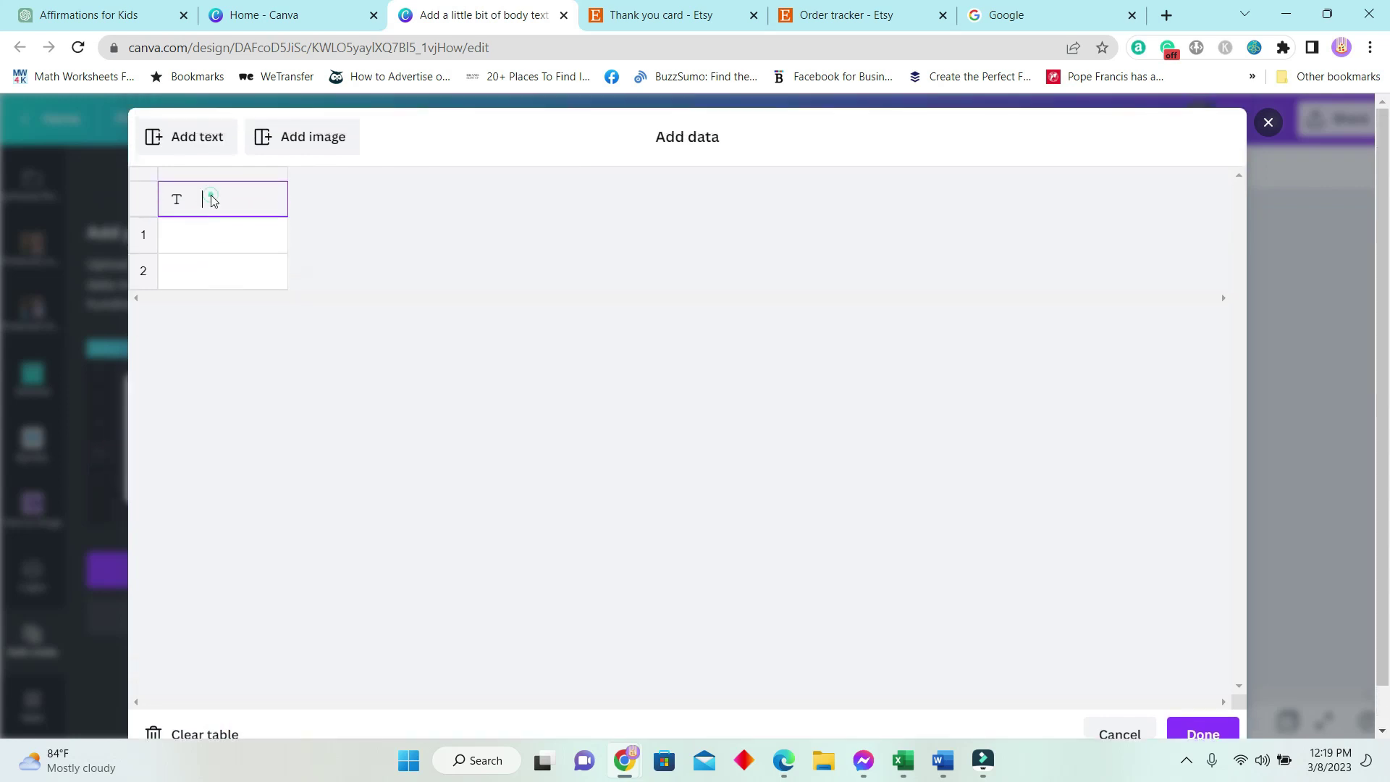
{"action": "type", "text": "Main Info"}
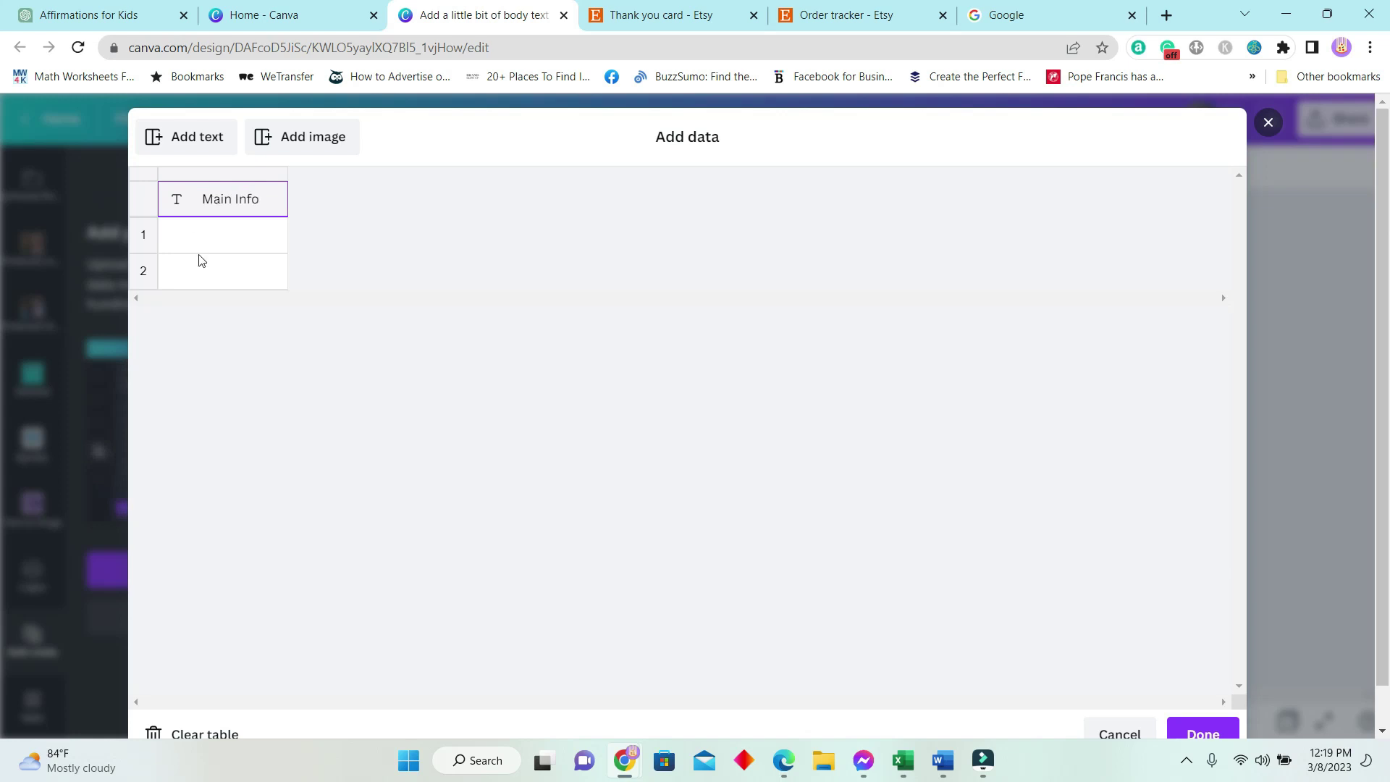
Name the column Main Info and paste affirmations 1 and 2 into rows 1–2
{"action": "left_click", "coordinate": [213, 239]}
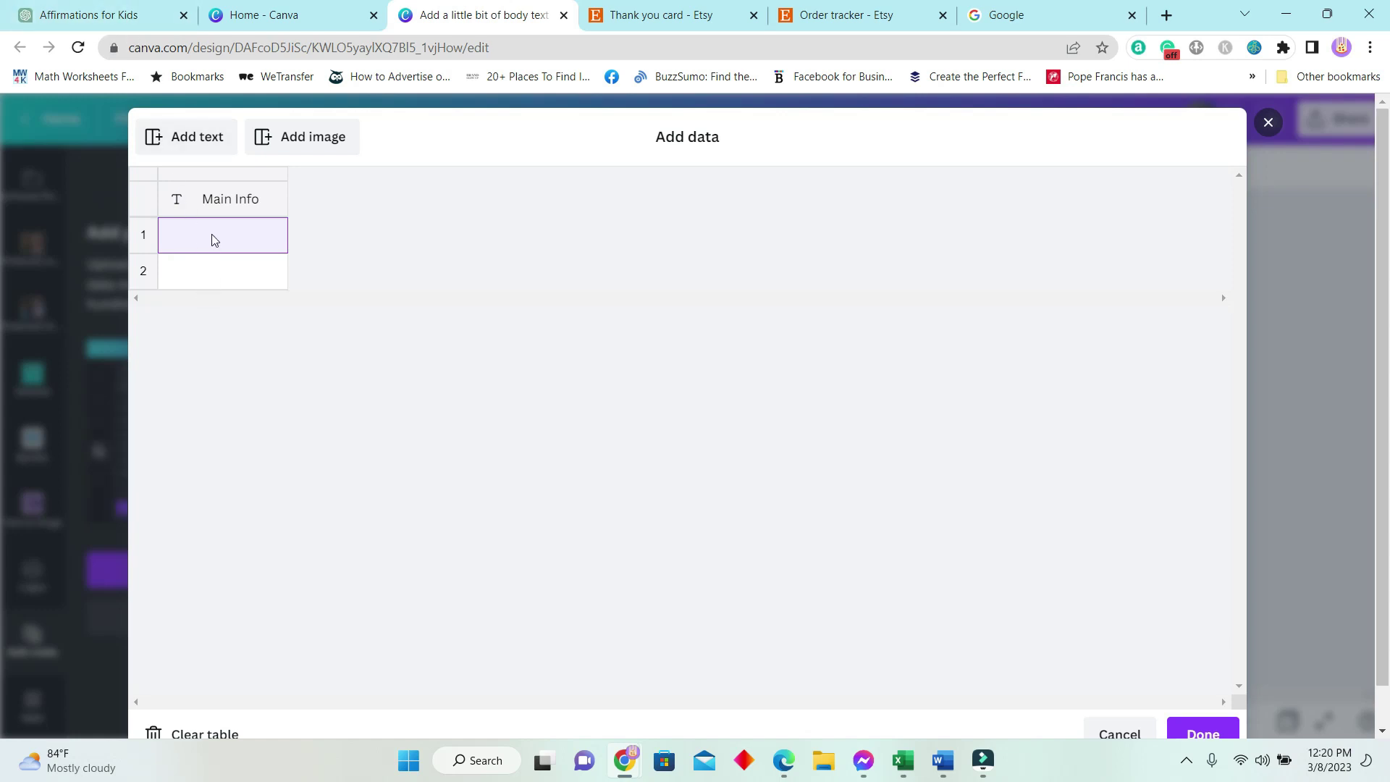
{"action": "left_click", "coordinate": [211, 235]}
{"action": "key", "text": "ctrl+v"}
{"action": "left_click", "coordinate": [98, 15]}
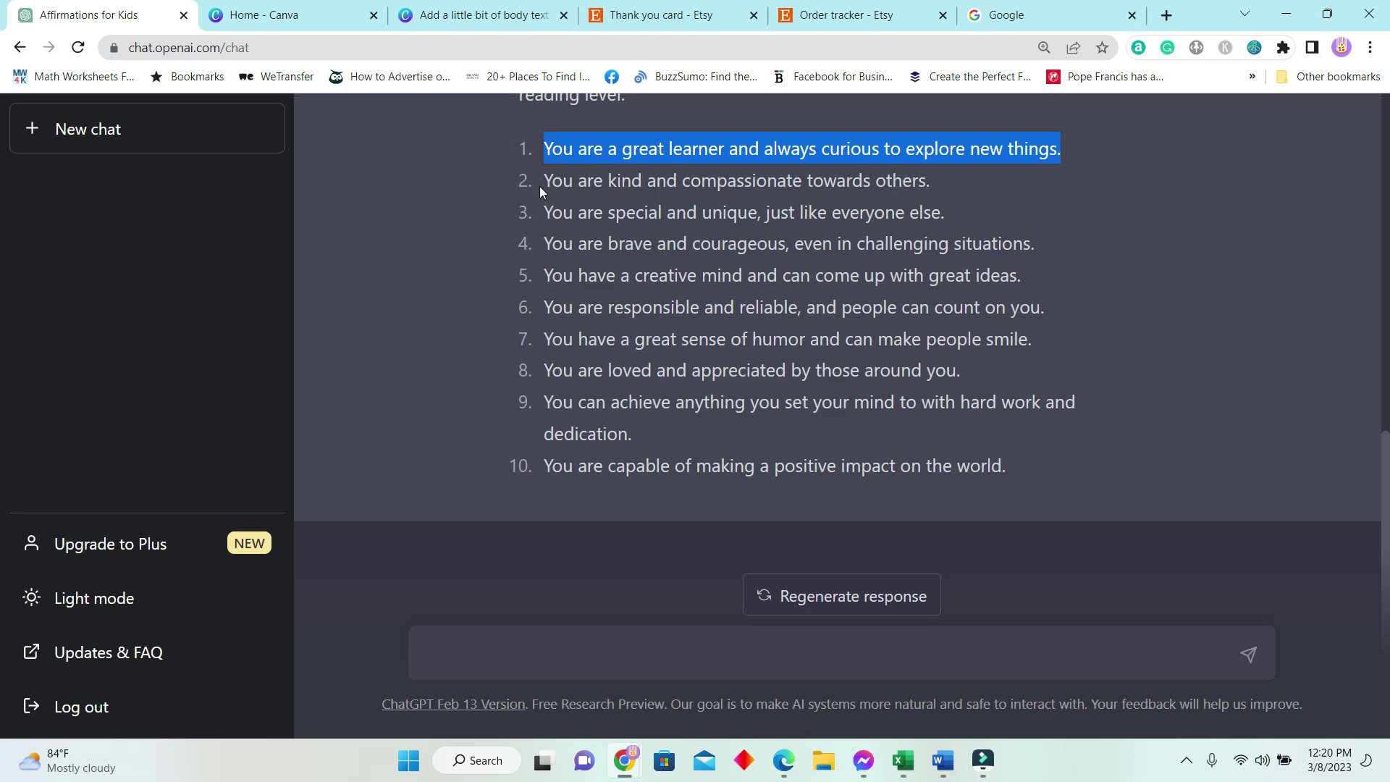
{"action": "double_click", "coordinate": [902, 181]}
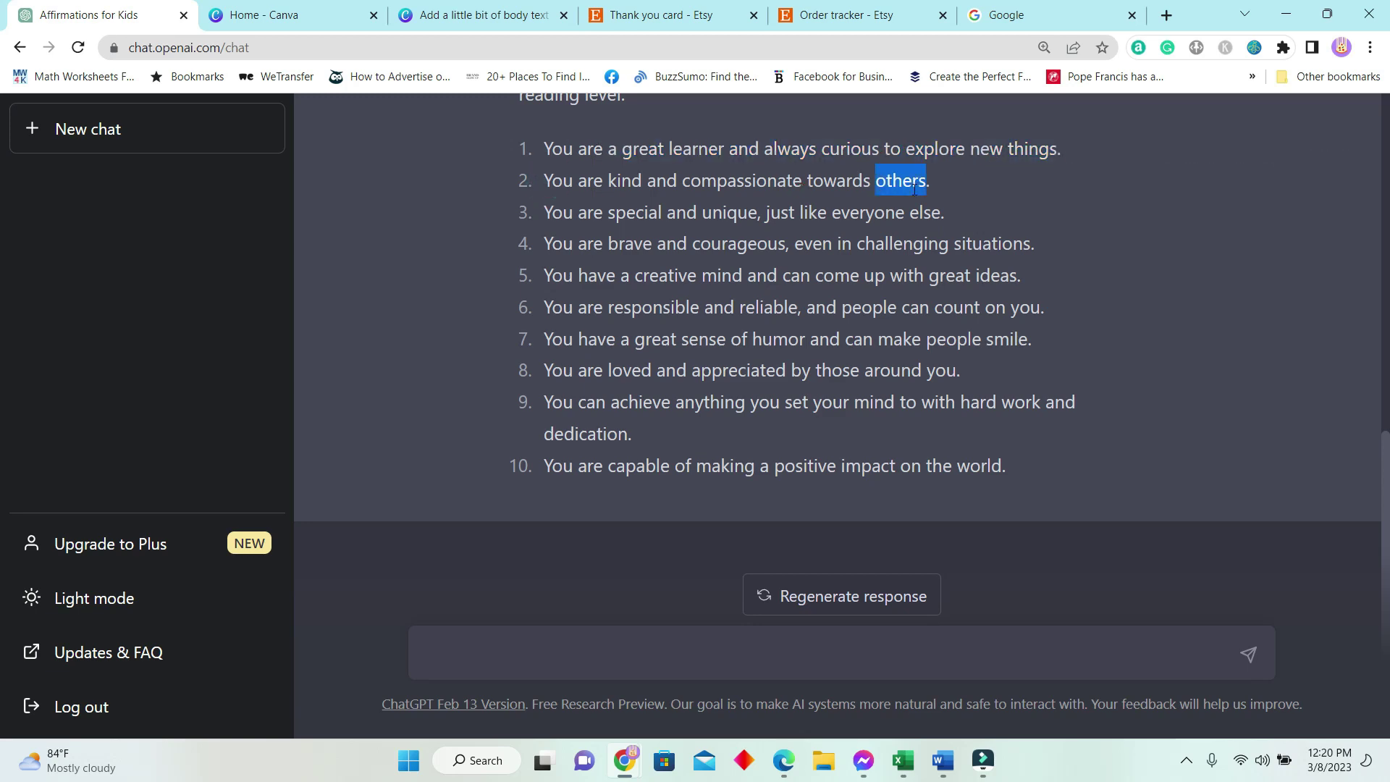
{"action": "triple_click", "coordinate": [901, 181]}
{"action": "key", "text": "ctrl+c"}
{"action": "left_click", "coordinate": [478, 15]}
{"action": "left_click", "coordinate": [222, 271]}
{"action": "key", "text": "ctrl+v"}
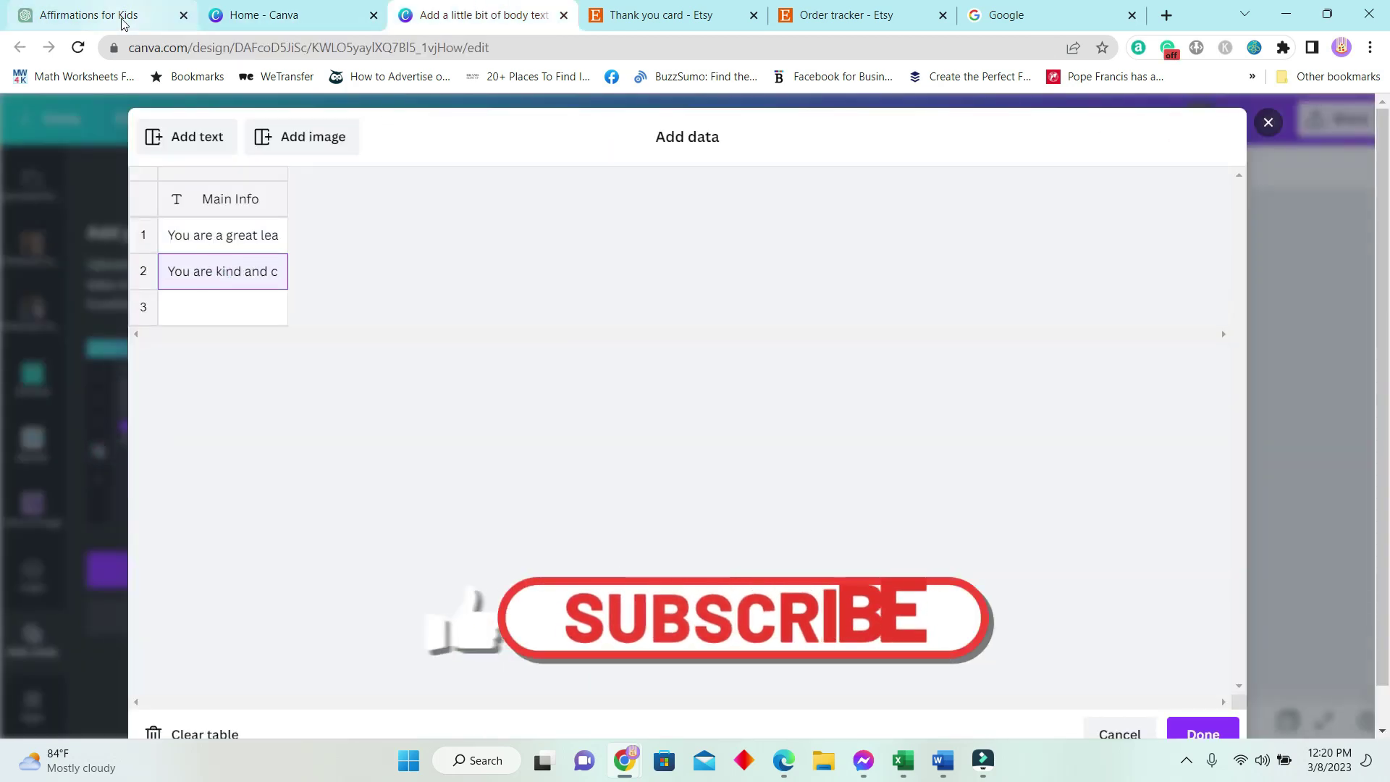
Copy affirmations 3 and 4 from ChatGPT and paste them into rows 3–4
{"action": "left_click", "coordinate": [97, 16]}
{"action": "triple_click", "coordinate": [760, 212]}
{"action": "key", "text": "ctrl+c"}
{"action": "left_click", "coordinate": [478, 16]}
{"action": "key", "text": "ctrl+v"}
{"action": "triple_click", "coordinate": [628, 244]}
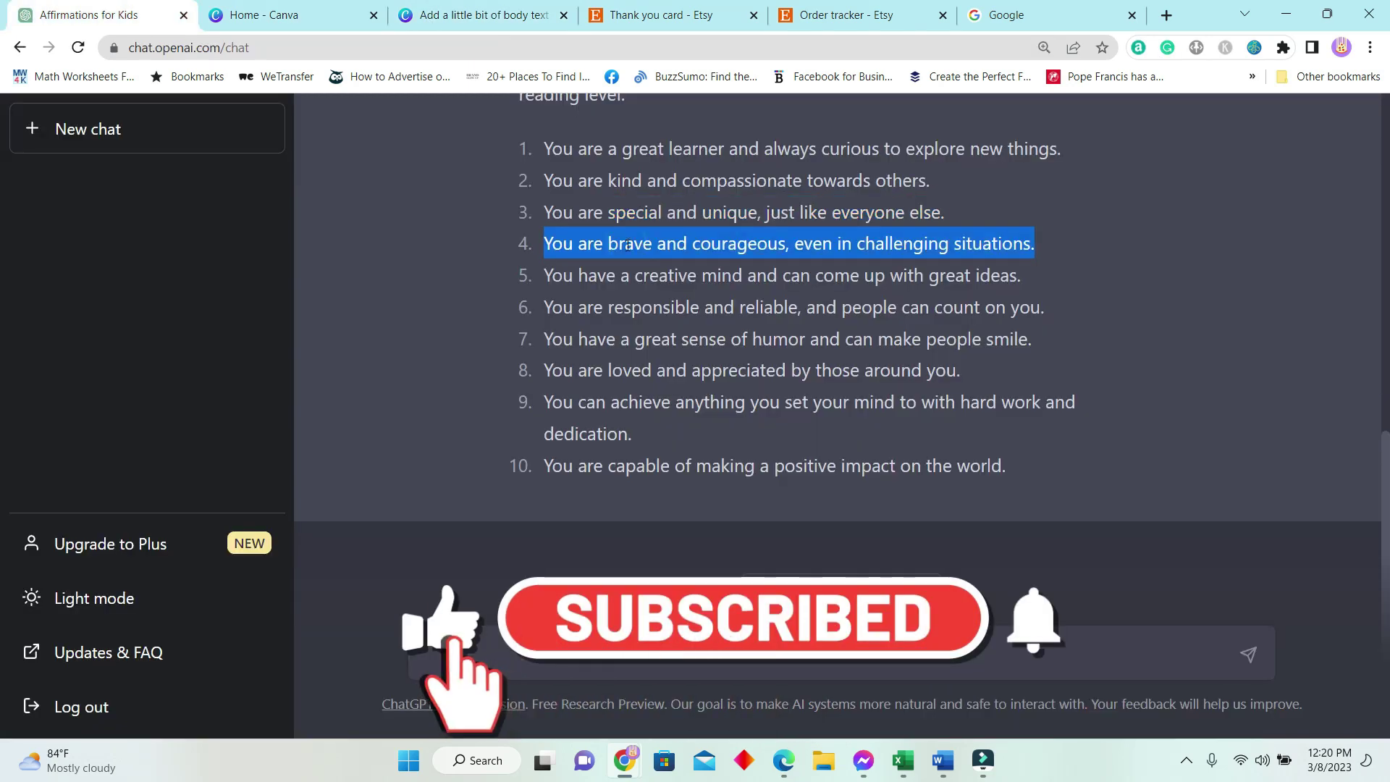
{"action": "key", "text": "ctrl+c"}
{"action": "left_click", "coordinate": [266, 16]}
{"action": "left_click", "coordinate": [372, 15]}
{"action": "key", "text": "ctrl+v"}
{"action": "left_click", "coordinate": [98, 15]}
Paste the fifth affirmation into row 5 and save the data table
{"action": "triple_click", "coordinate": [637, 276]}
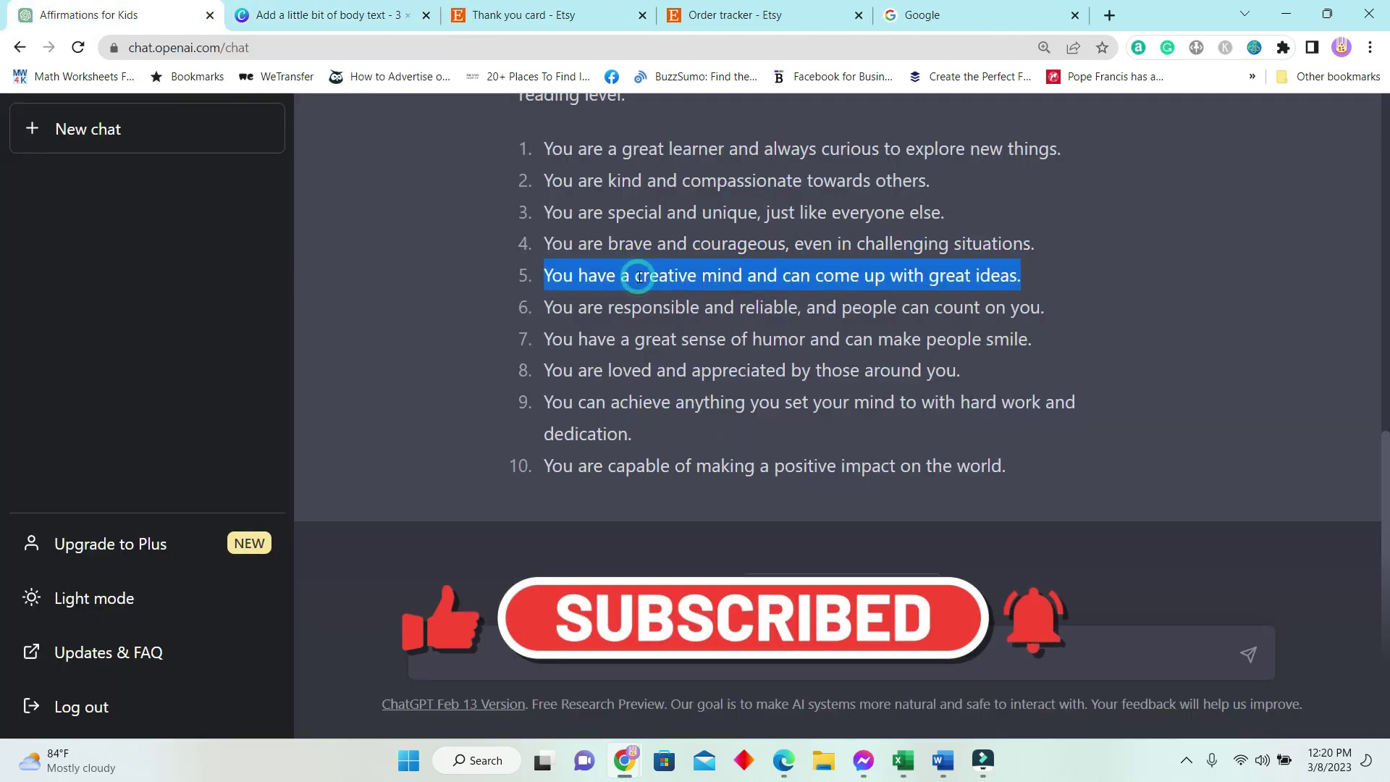
{"action": "key", "text": "ctrl+c"}
{"action": "left_click", "coordinate": [326, 15]}
{"action": "left_click", "coordinate": [222, 379]}
{"action": "key", "text": "ctrl+v"}
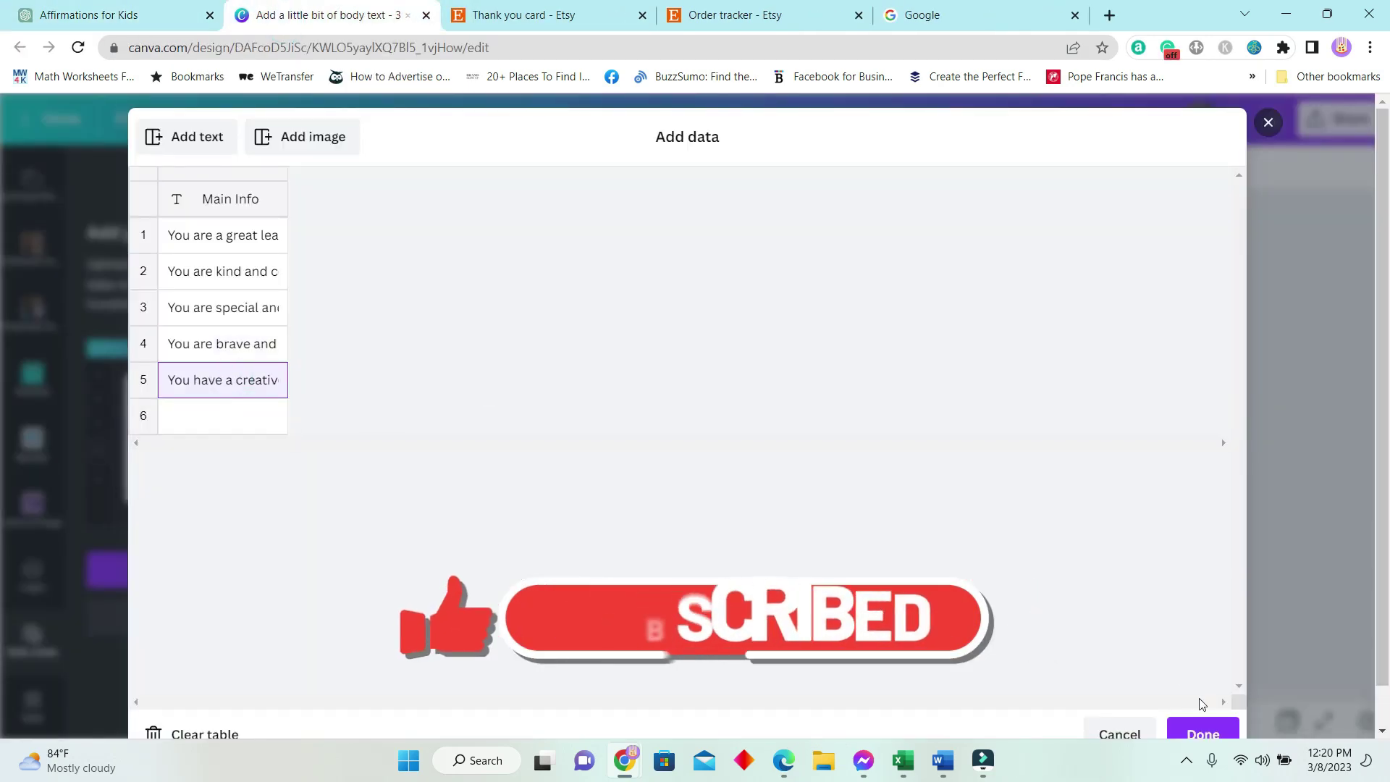
{"action": "left_click", "coordinate": [1205, 734]}
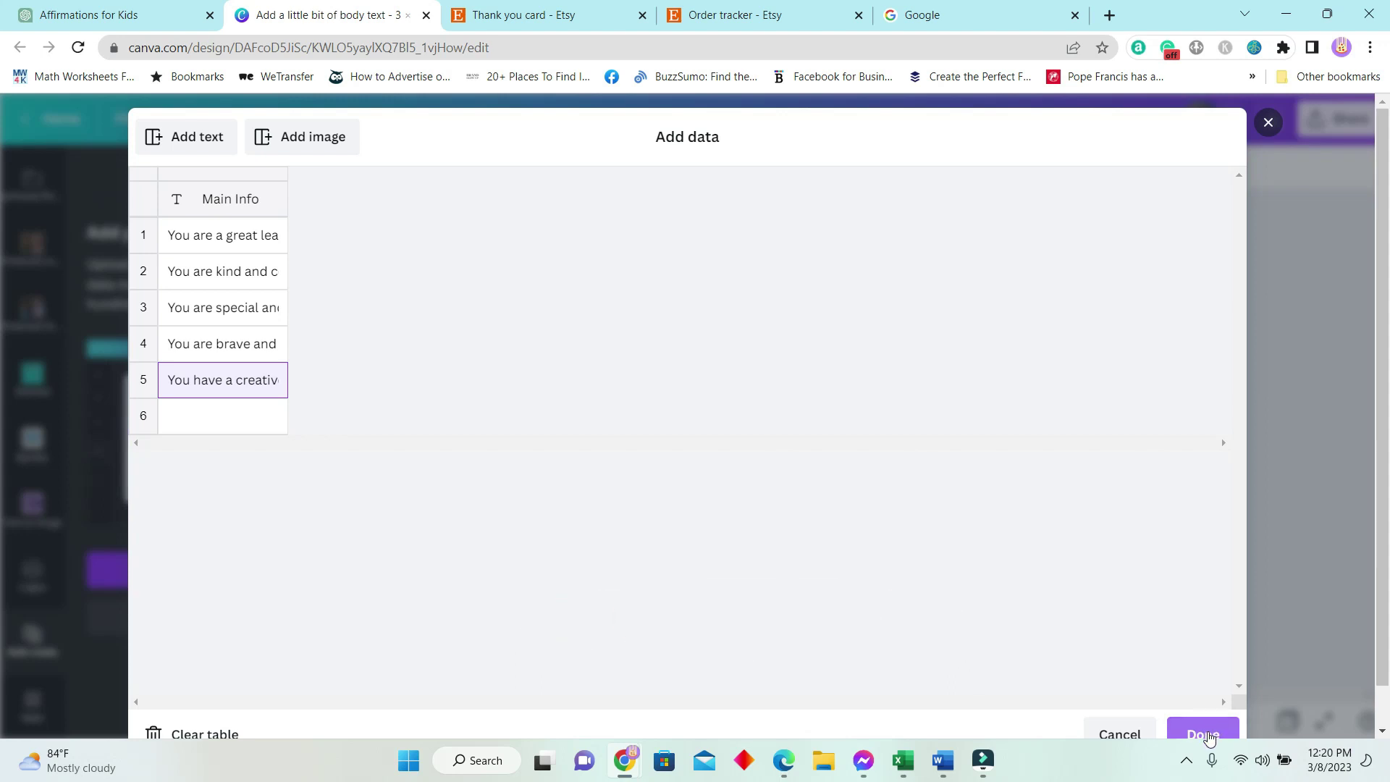
{"action": "scroll", "coordinate": [1209, 695], "scroll_direction": "down", "scroll_amount": 1}
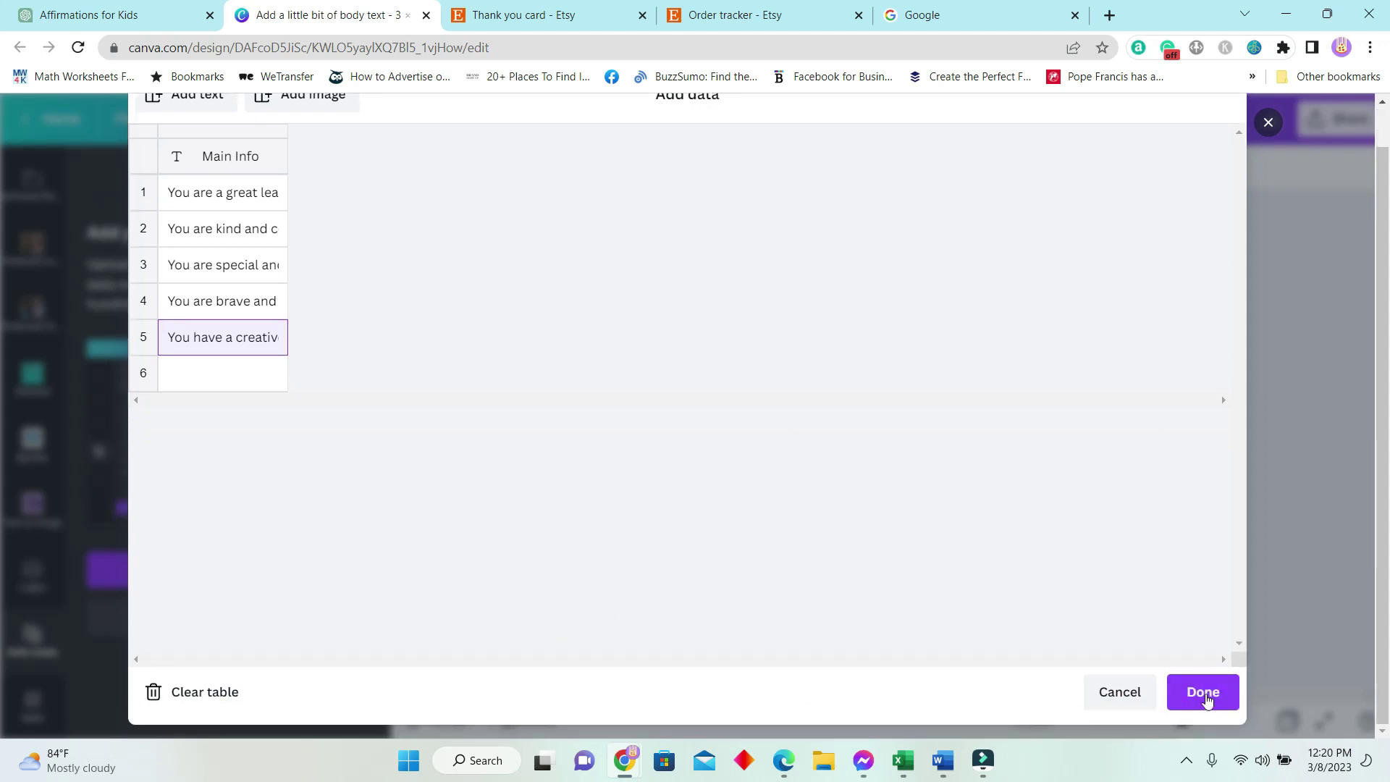
{"action": "left_click", "coordinate": [1206, 695]}
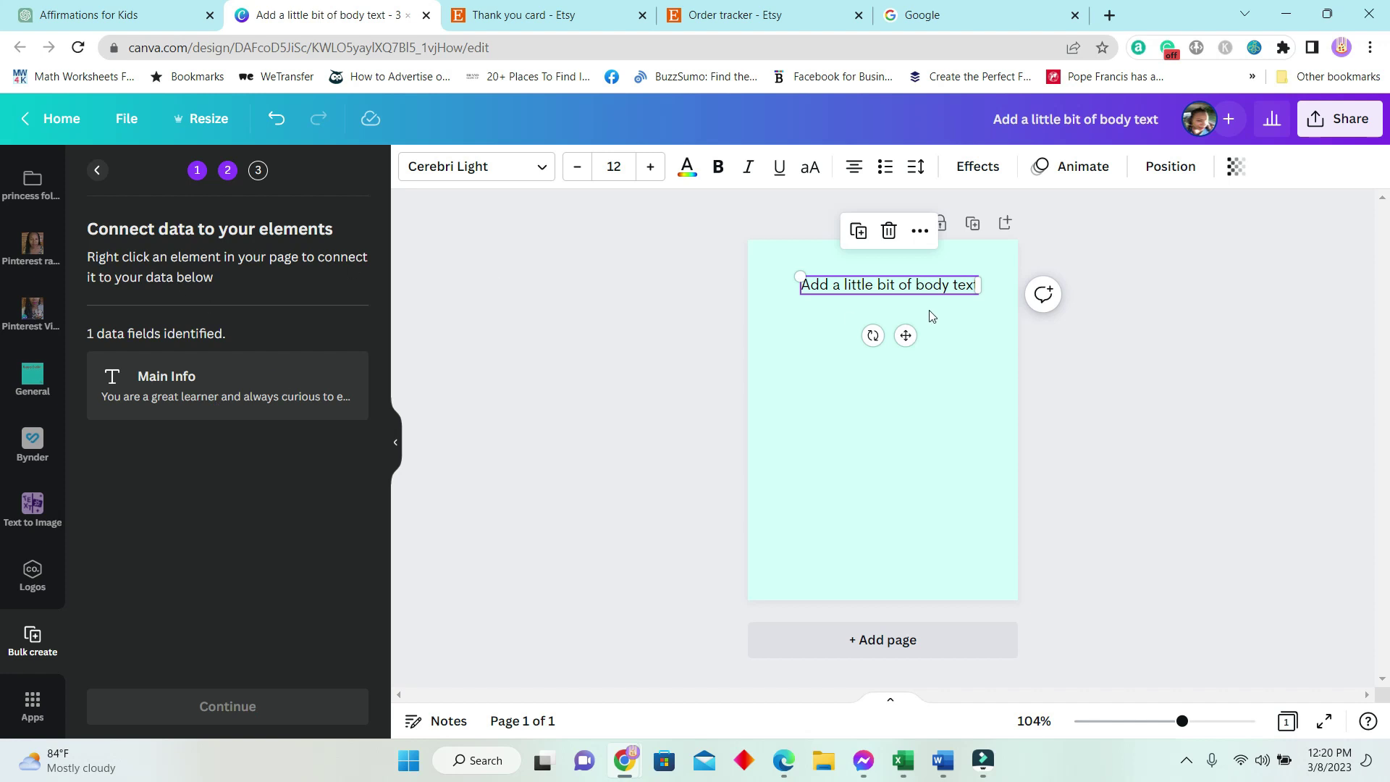
Connect the card's body text to the Main Info field and continue to Apply data
{"action": "double_click", "coordinate": [942, 287]}
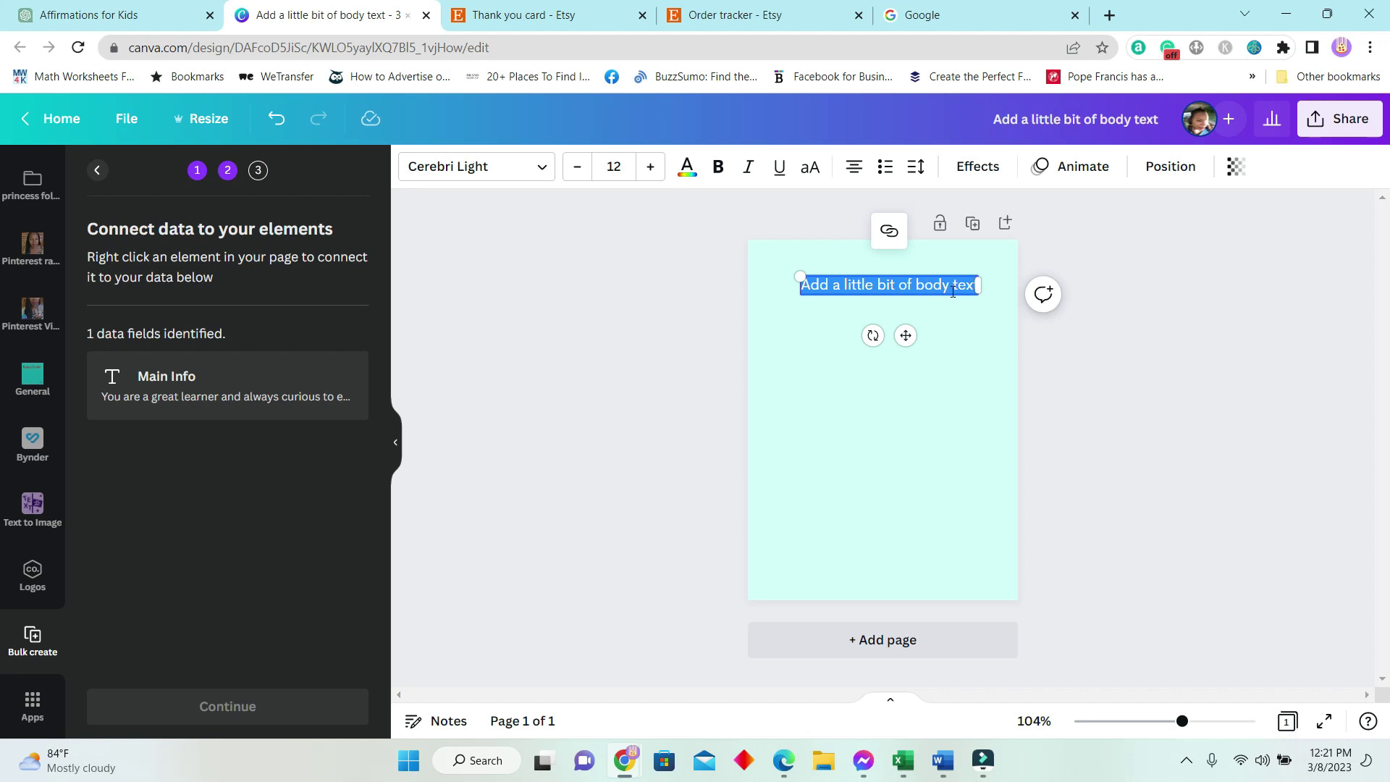
{"action": "right_click", "coordinate": [942, 285]}
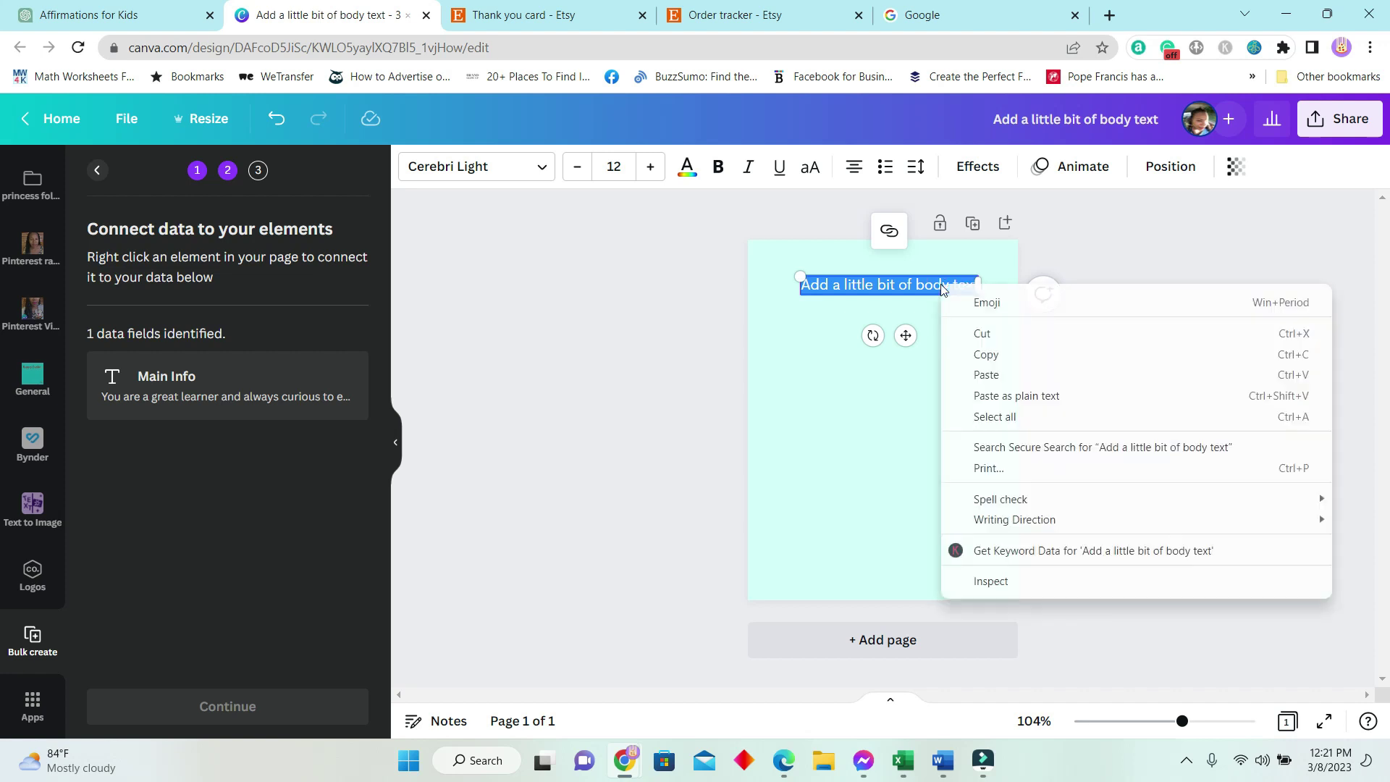
{"action": "left_click", "coordinate": [919, 286]}
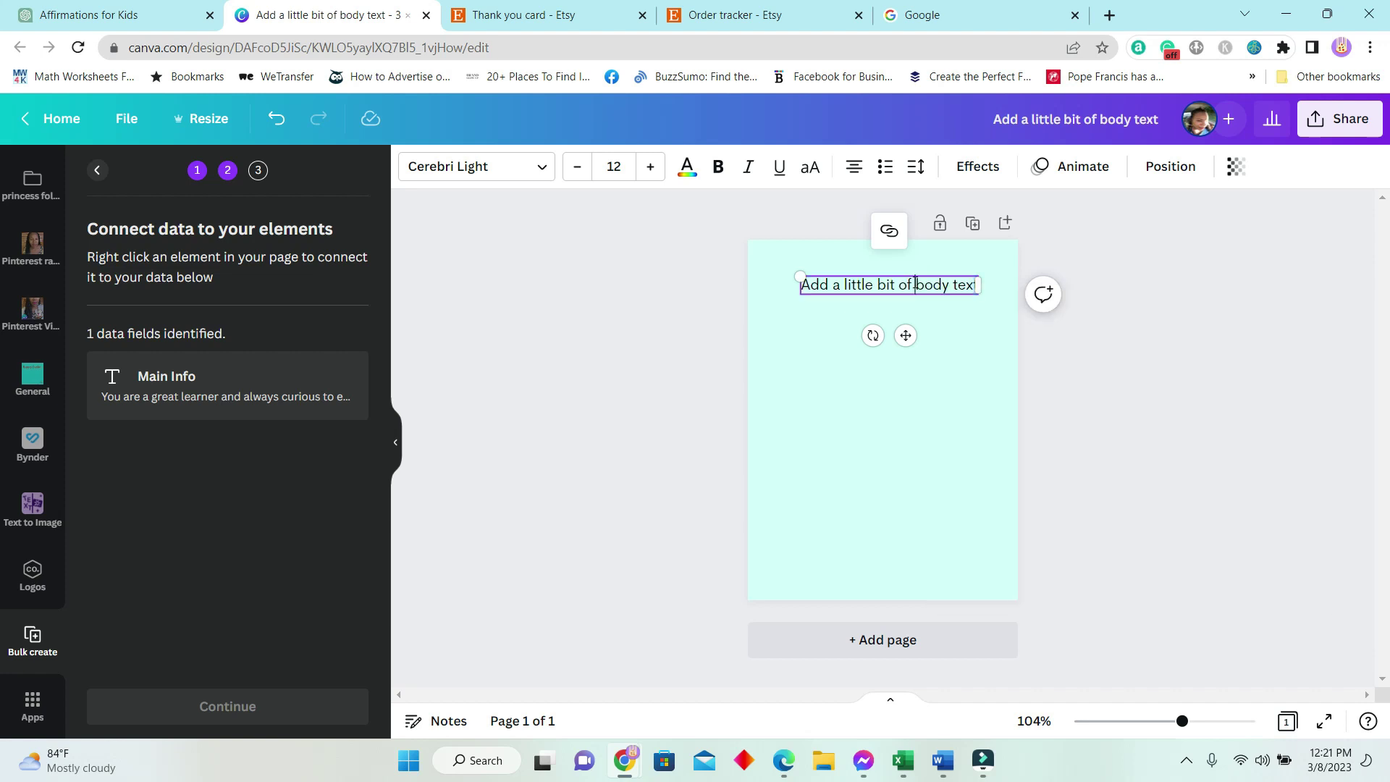
{"action": "left_click", "coordinate": [796, 290]}
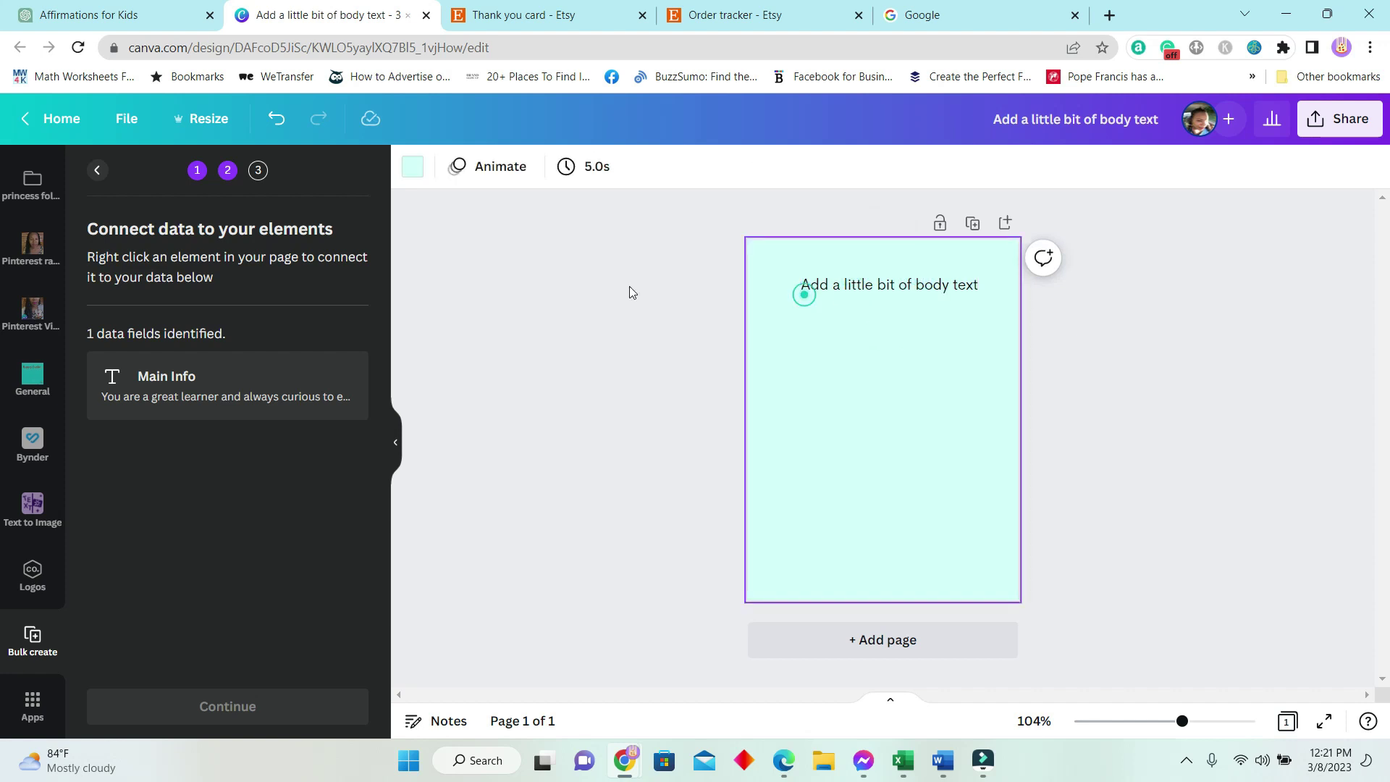
{"action": "left_click", "coordinate": [910, 287]}
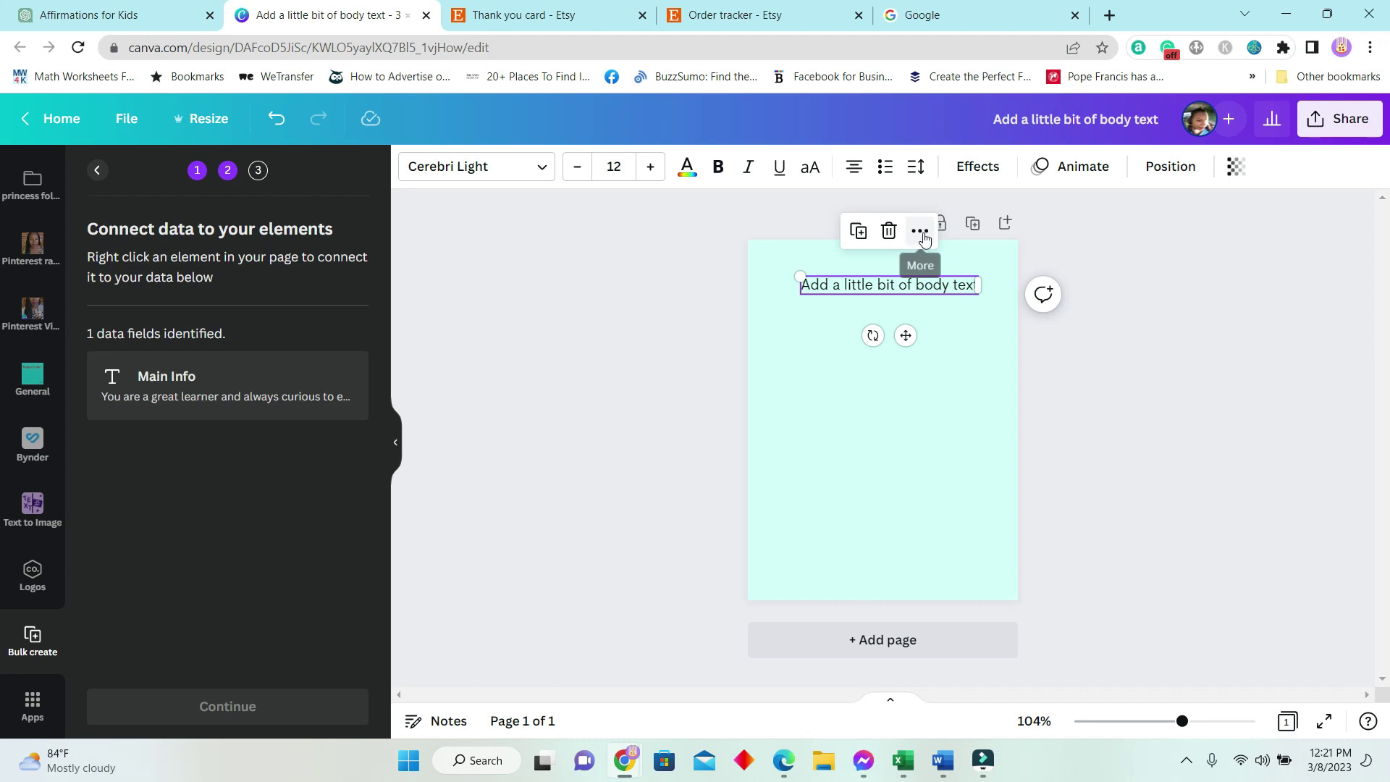
{"action": "left_click", "coordinate": [920, 233]}
{"action": "mouse_move", "coordinate": [990, 487]}
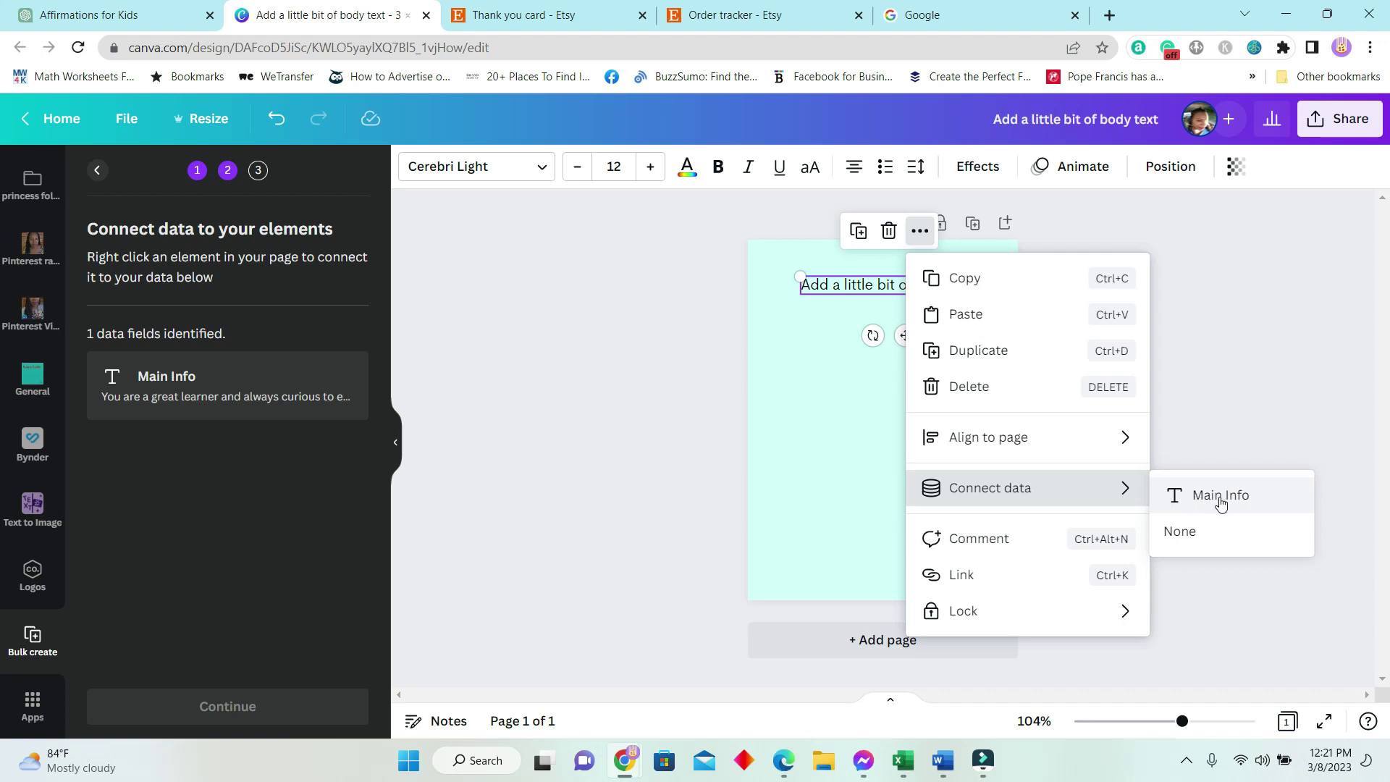
{"action": "left_click", "coordinate": [1220, 496]}
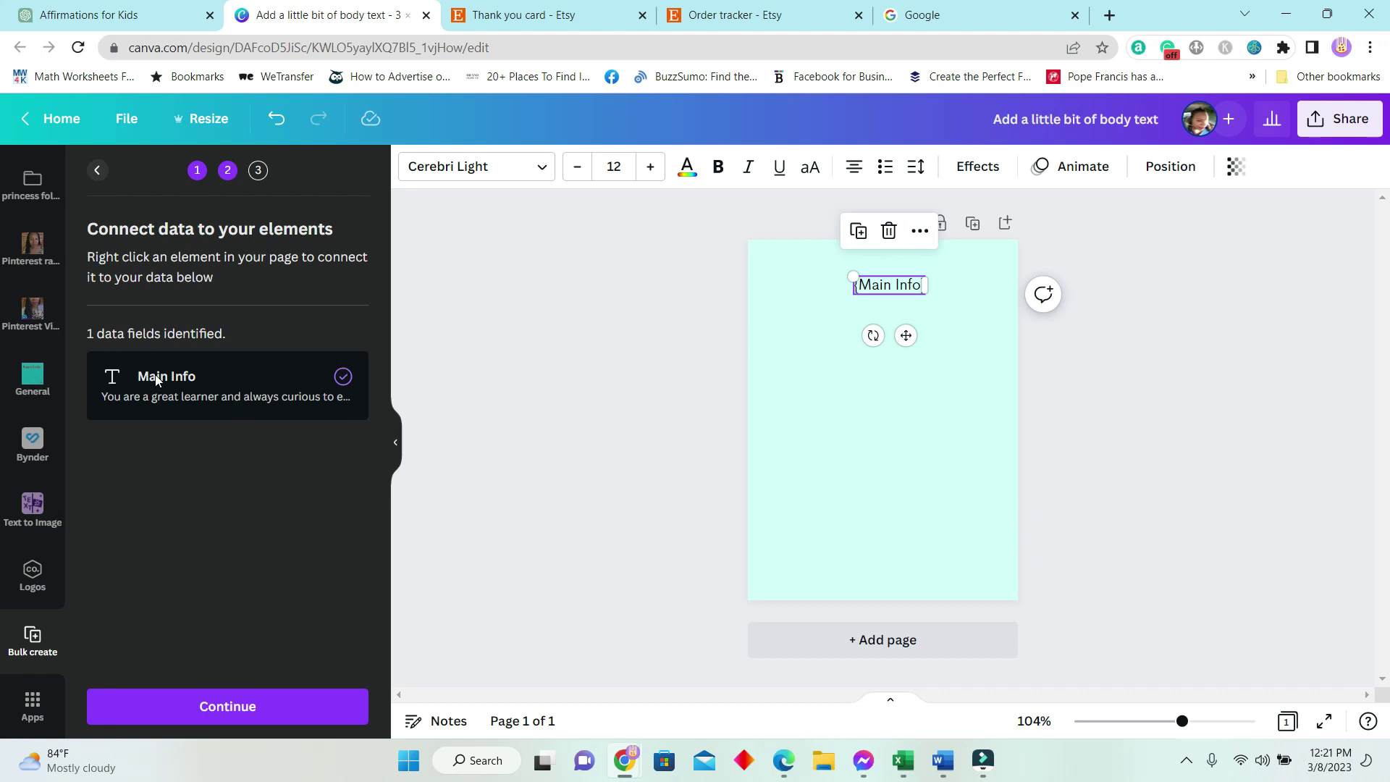
{"action": "left_click", "coordinate": [263, 711]}
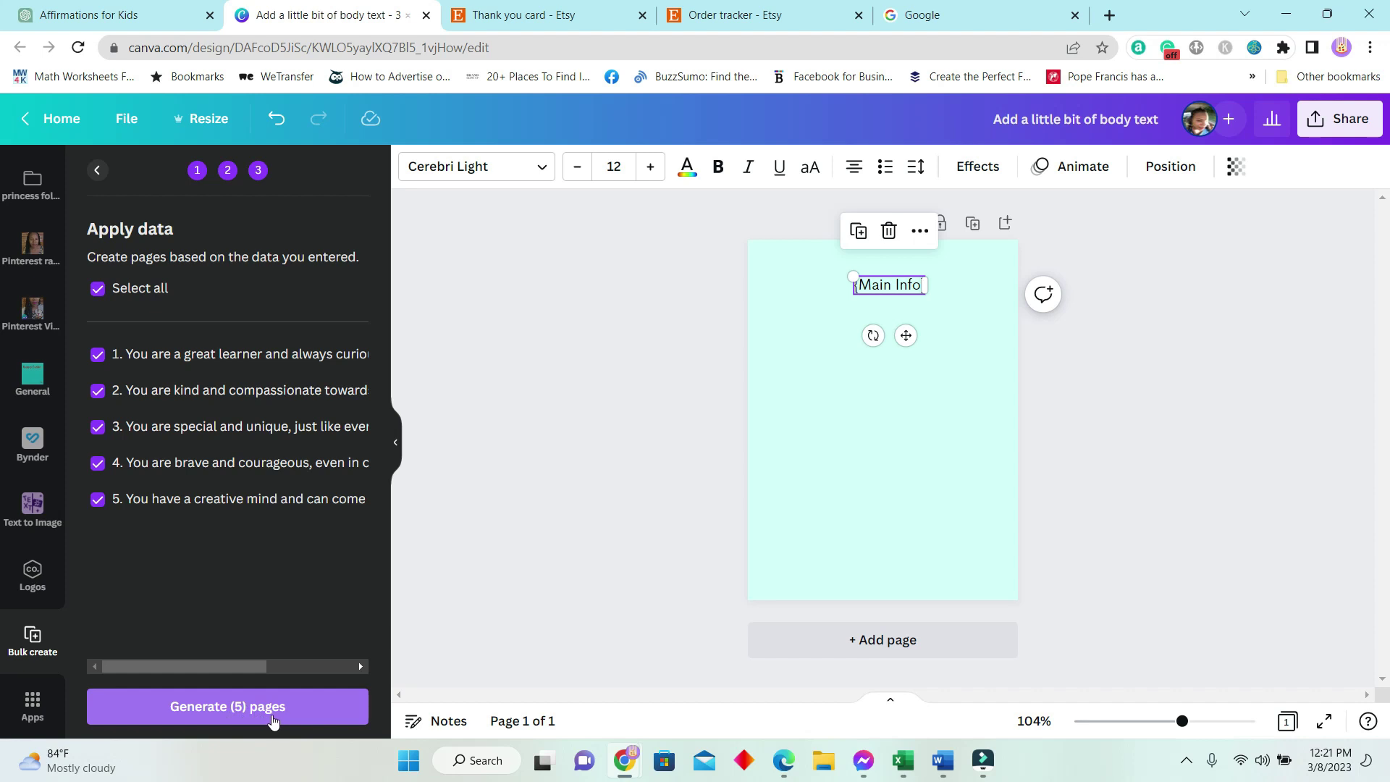
Generate the five affirmation pages and bold the affirmation text on pages 1–3
{"action": "left_click", "coordinate": [301, 711]}
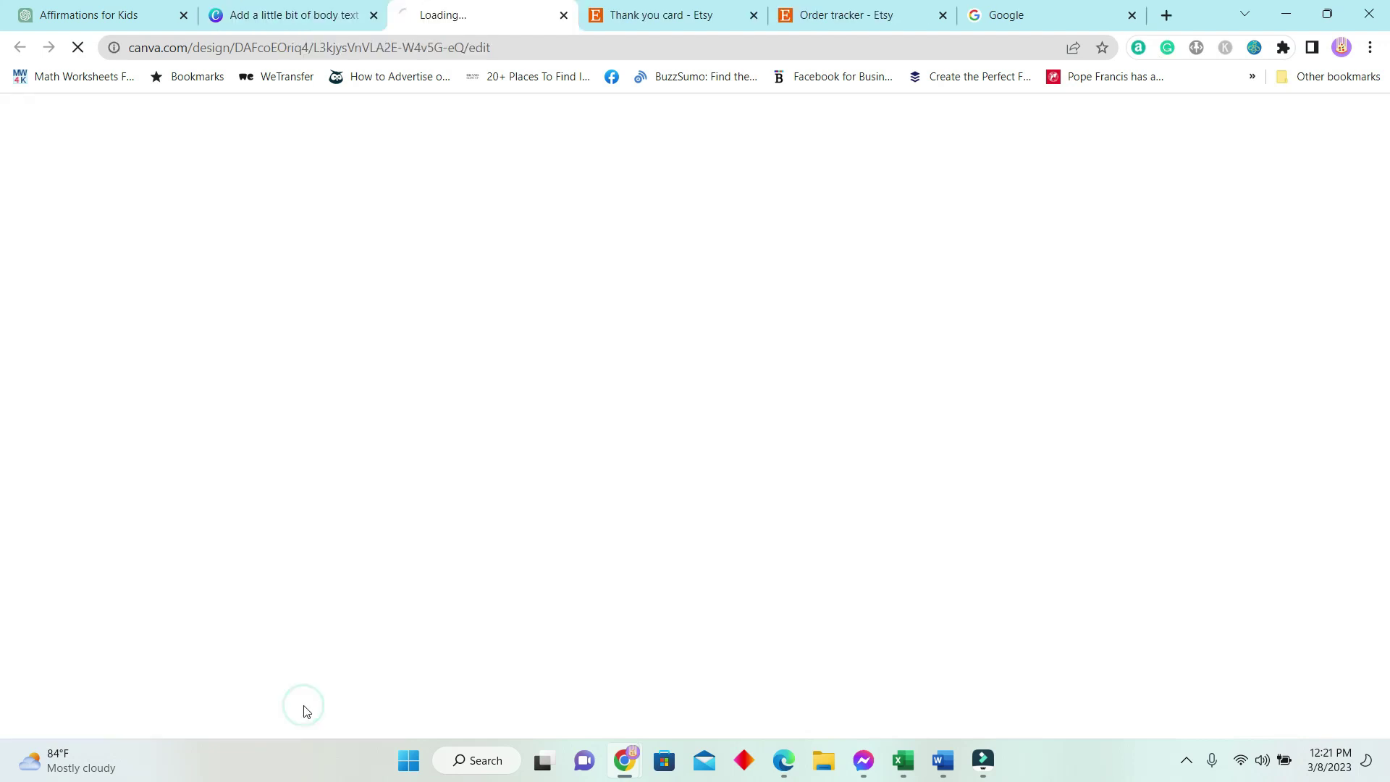
{"action": "scroll", "coordinate": [1014, 456], "scroll_direction": "down", "scroll_amount": 2}
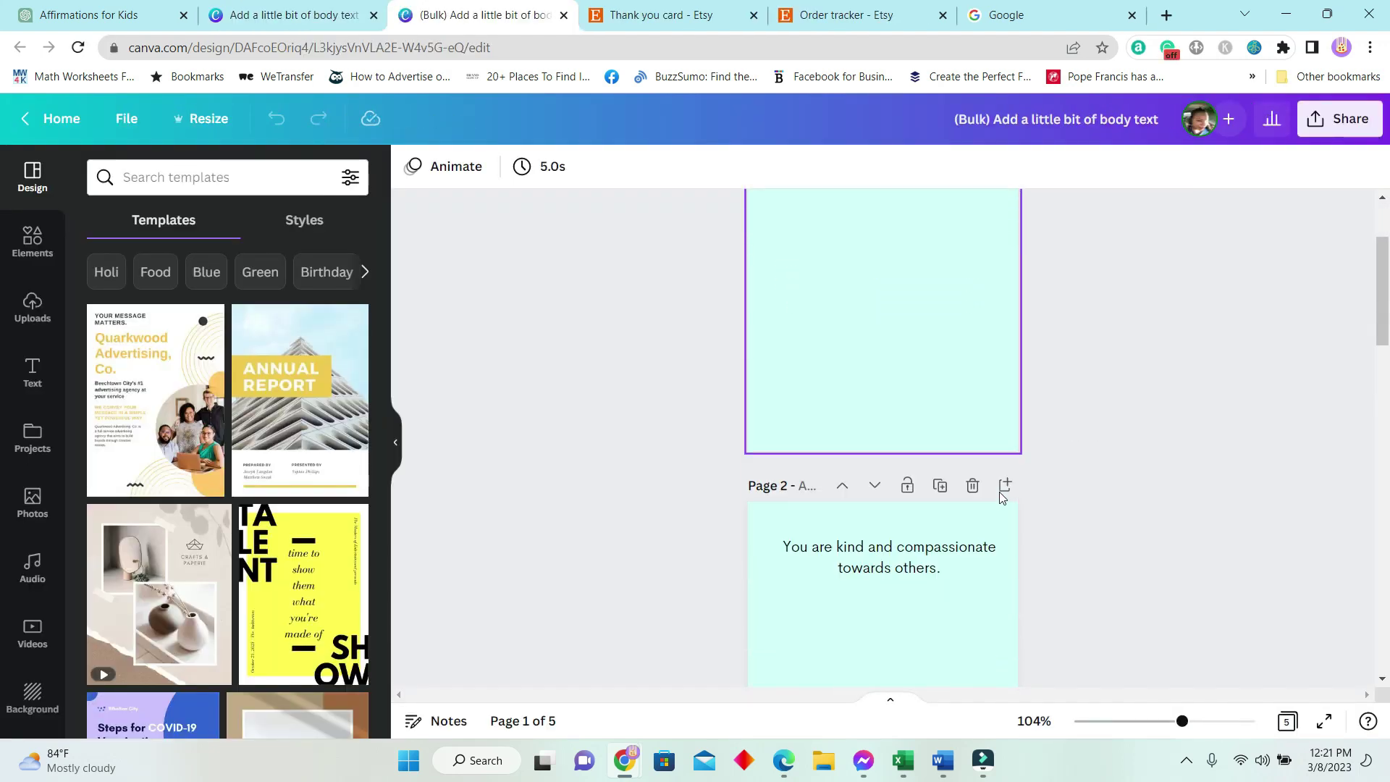
{"action": "scroll", "coordinate": [999, 492], "scroll_direction": "down", "scroll_amount": 2}
{"action": "scroll", "coordinate": [927, 551], "scroll_direction": "down", "scroll_amount": 3}
{"action": "scroll", "coordinate": [942, 589], "scroll_direction": "down", "scroll_amount": 3}
{"action": "left_click", "coordinate": [936, 601]}
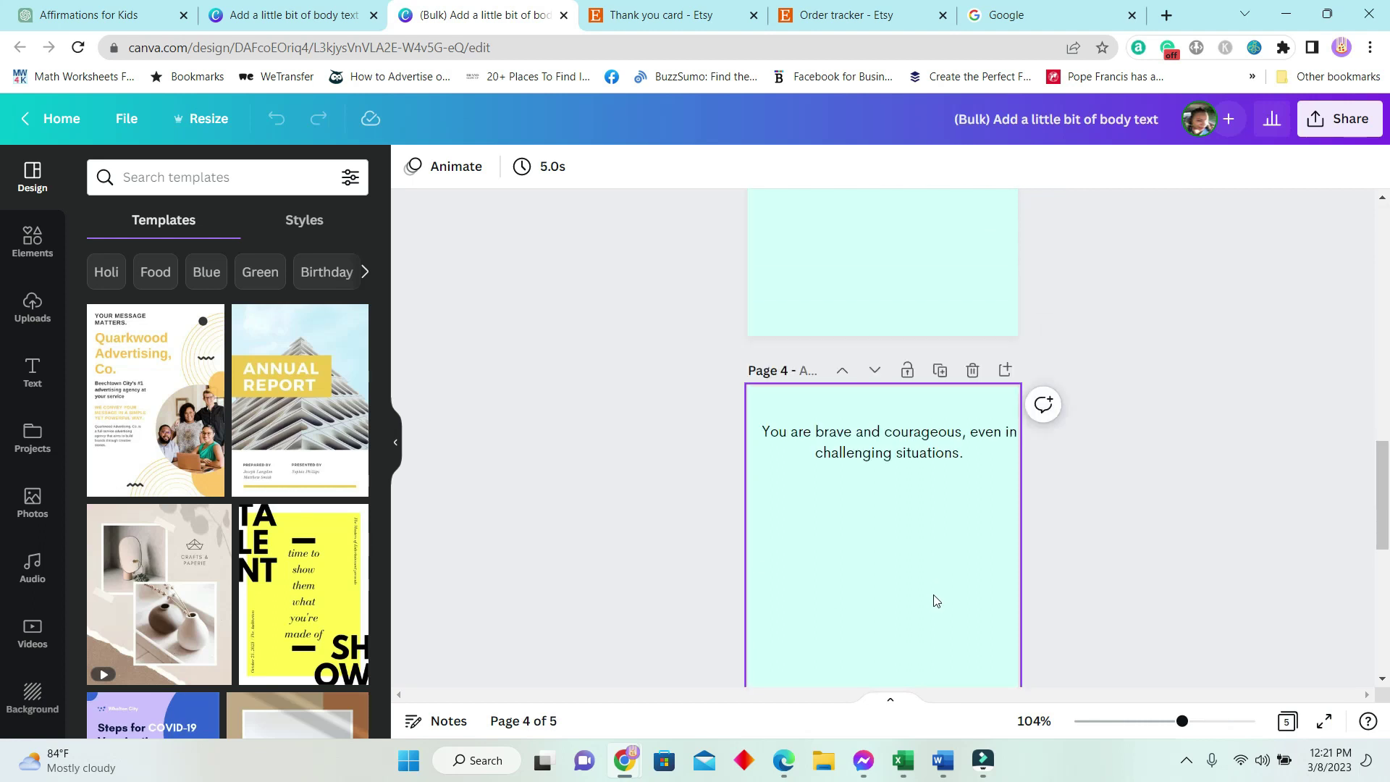
{"action": "scroll", "coordinate": [931, 505], "scroll_direction": "down", "scroll_amount": 3}
{"action": "scroll", "coordinate": [928, 537], "scroll_direction": "up", "scroll_amount": 2}
{"action": "scroll", "coordinate": [906, 503], "scroll_direction": "up", "scroll_amount": 1}
{"action": "scroll", "coordinate": [864, 467], "scroll_direction": "down", "scroll_amount": 2}
{"action": "scroll", "coordinate": [864, 480], "scroll_direction": "up", "scroll_amount": 5}
{"action": "scroll", "coordinate": [859, 512], "scroll_direction": "up", "scroll_amount": 3}
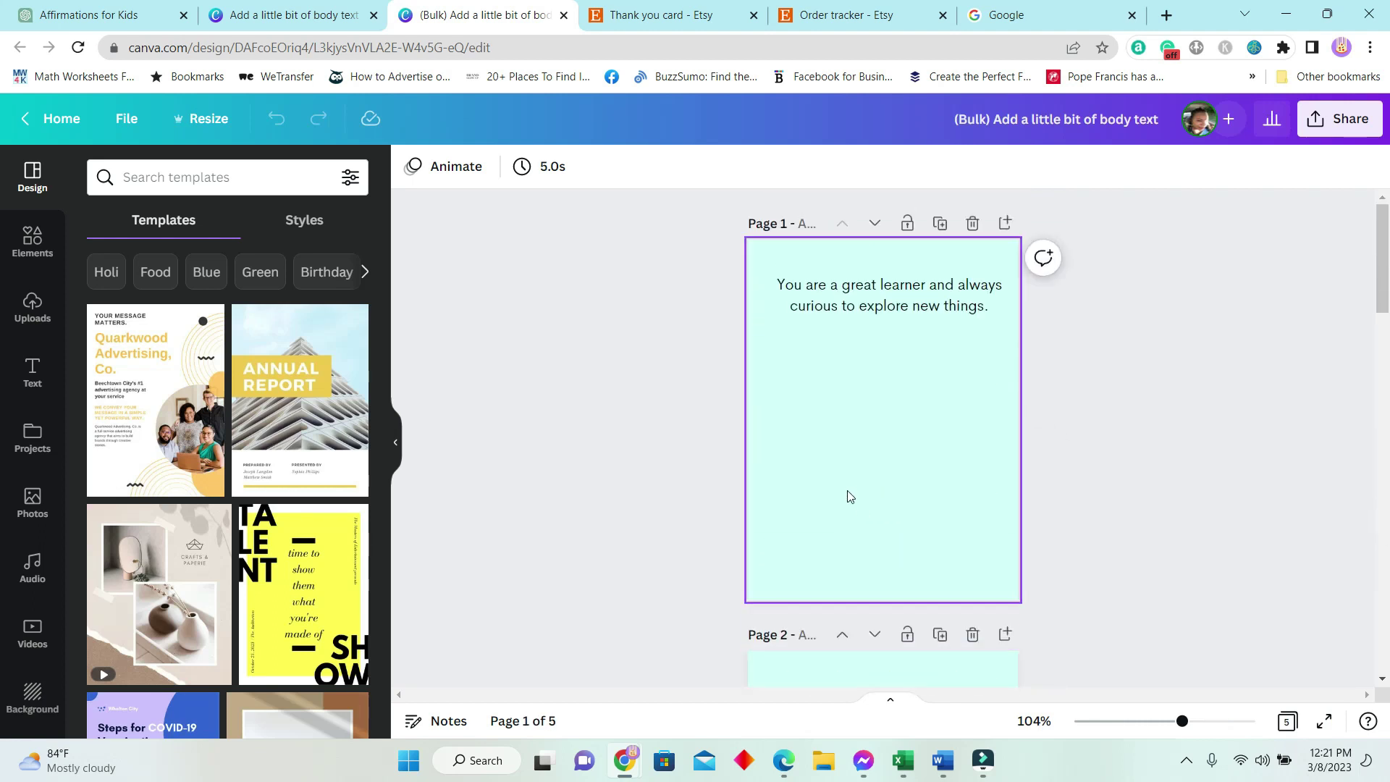
{"action": "left_click", "coordinate": [916, 303]}
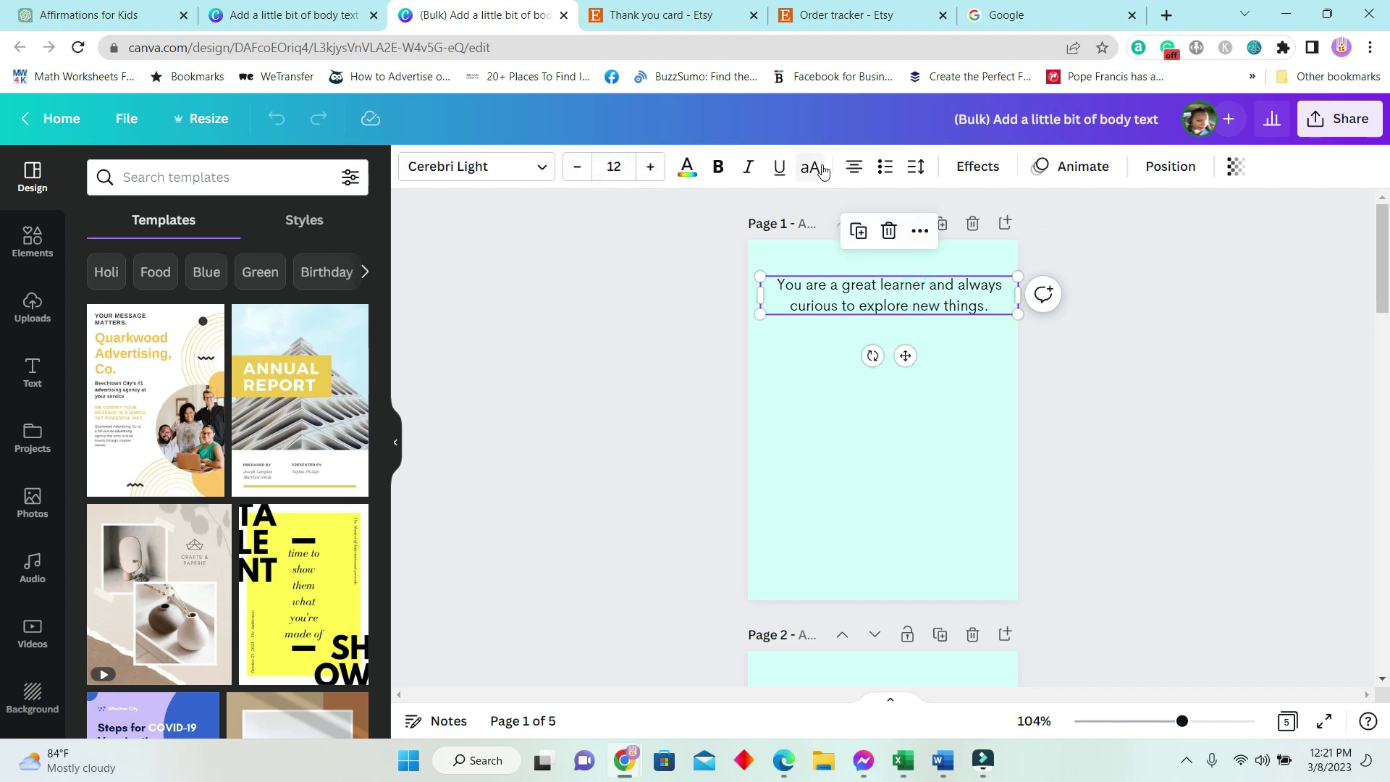
{"action": "left_click", "coordinate": [718, 165]}
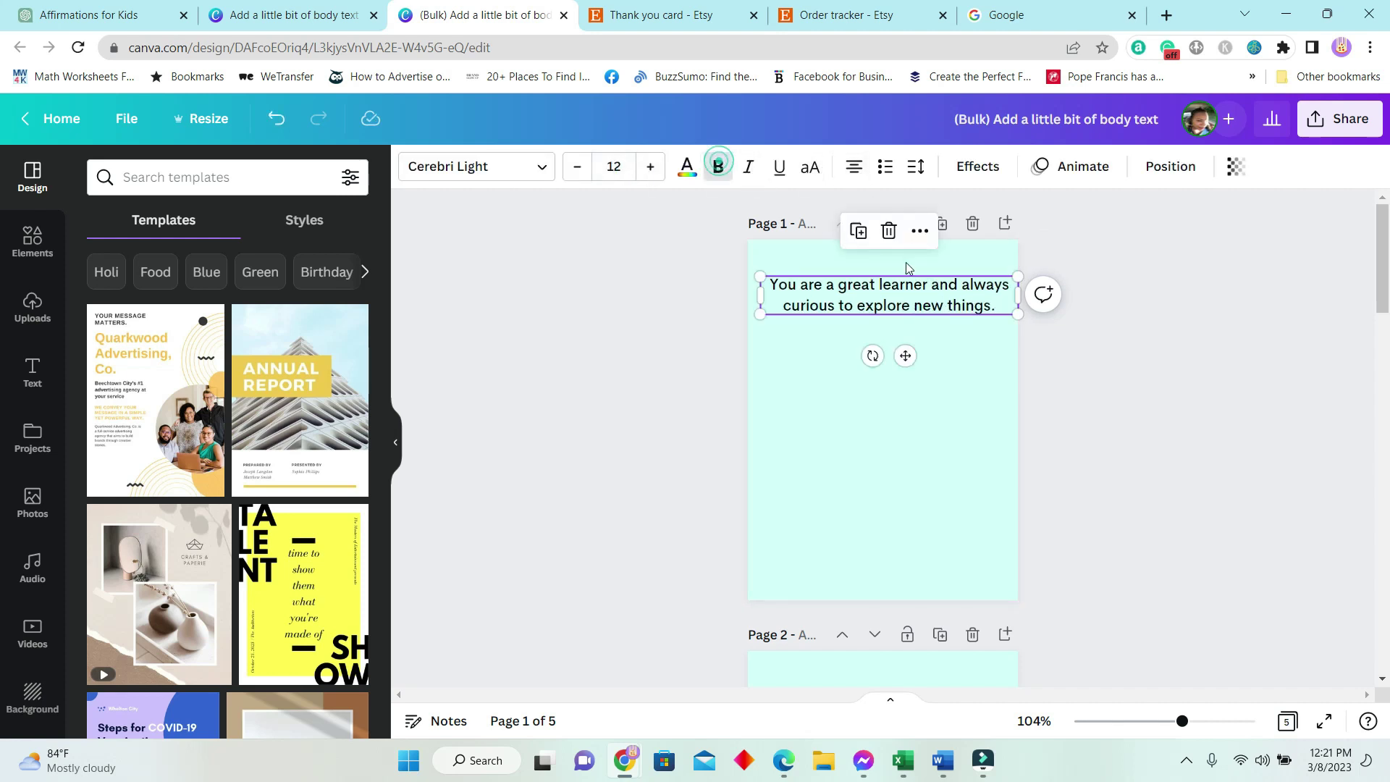
{"action": "scroll", "coordinate": [889, 490], "scroll_direction": "down", "scroll_amount": 3}
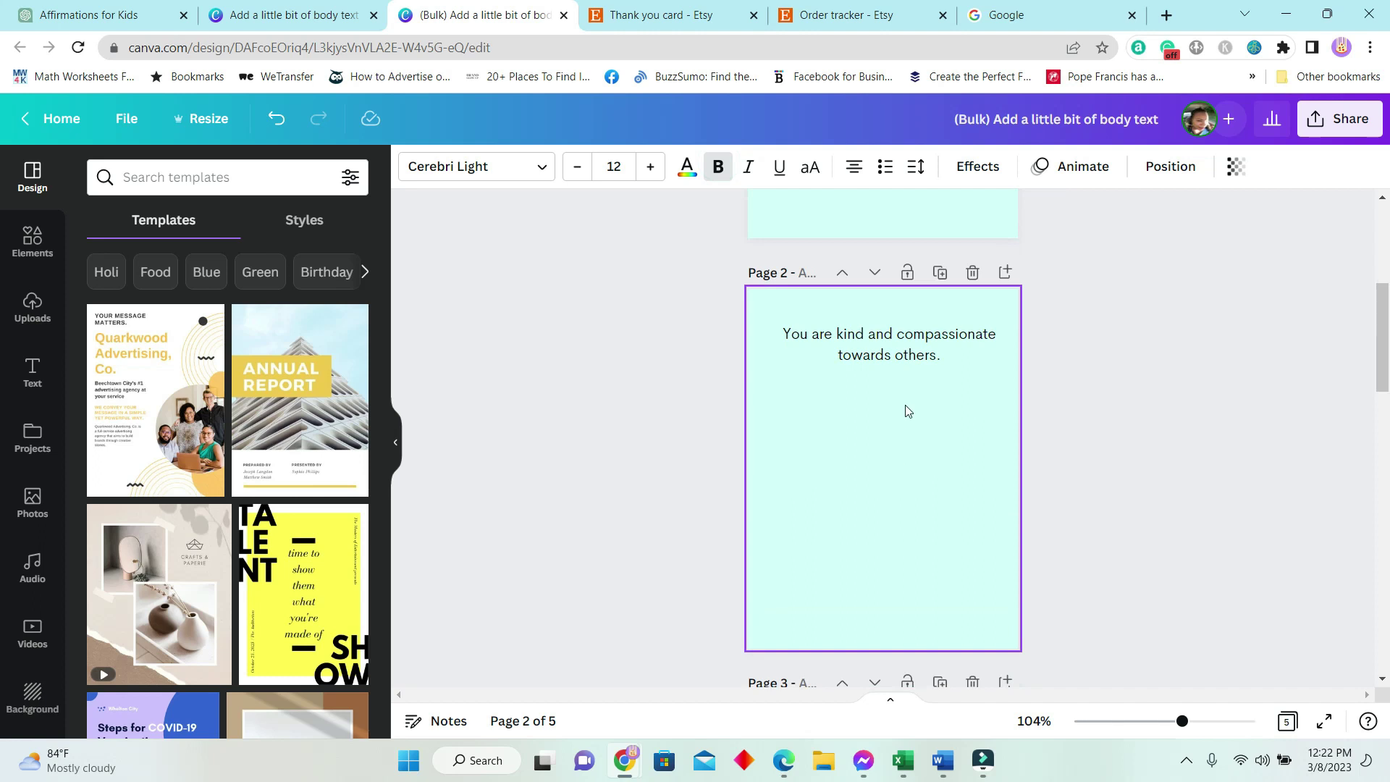
{"action": "left_click", "coordinate": [918, 353]}
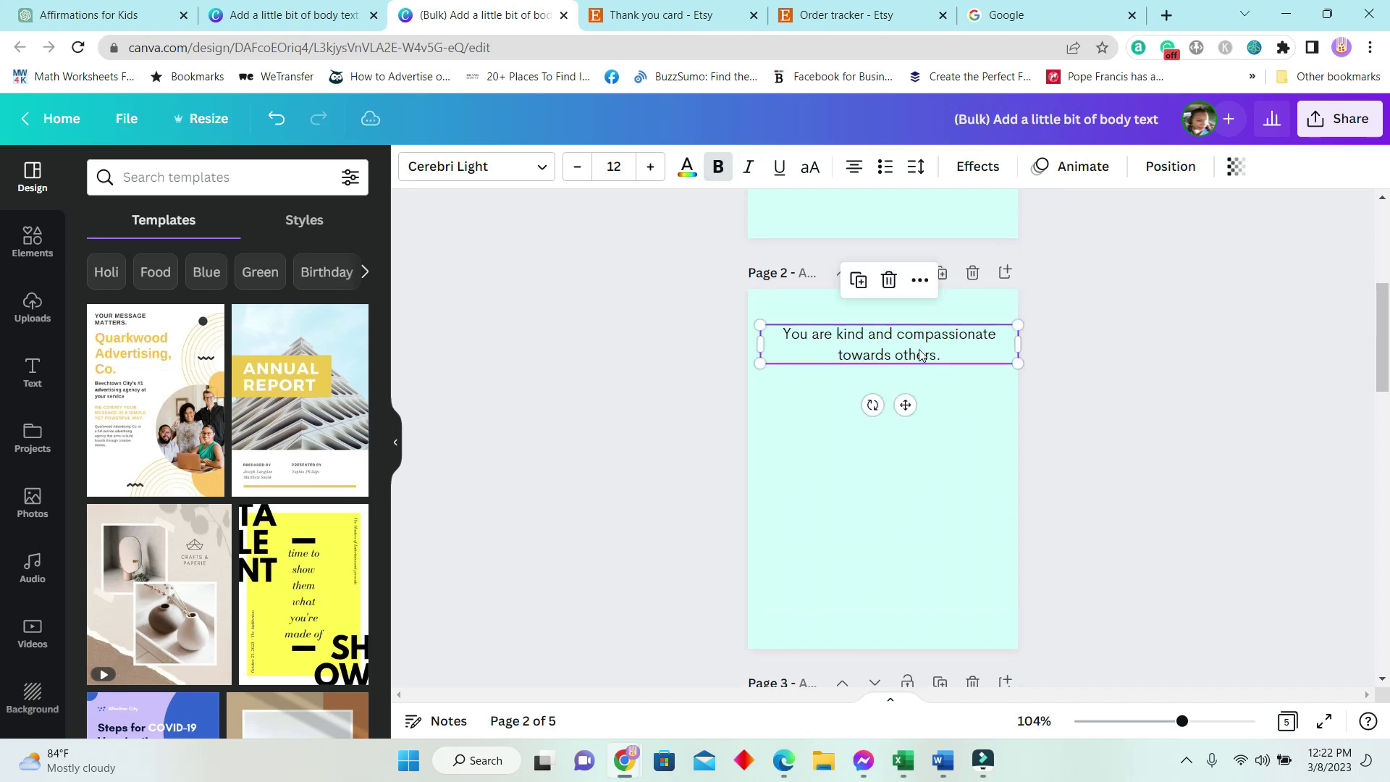
{"action": "left_click", "coordinate": [718, 166]}
{"action": "scroll", "coordinate": [891, 478], "scroll_direction": "down", "scroll_amount": 4}
{"action": "left_click", "coordinate": [888, 309]}
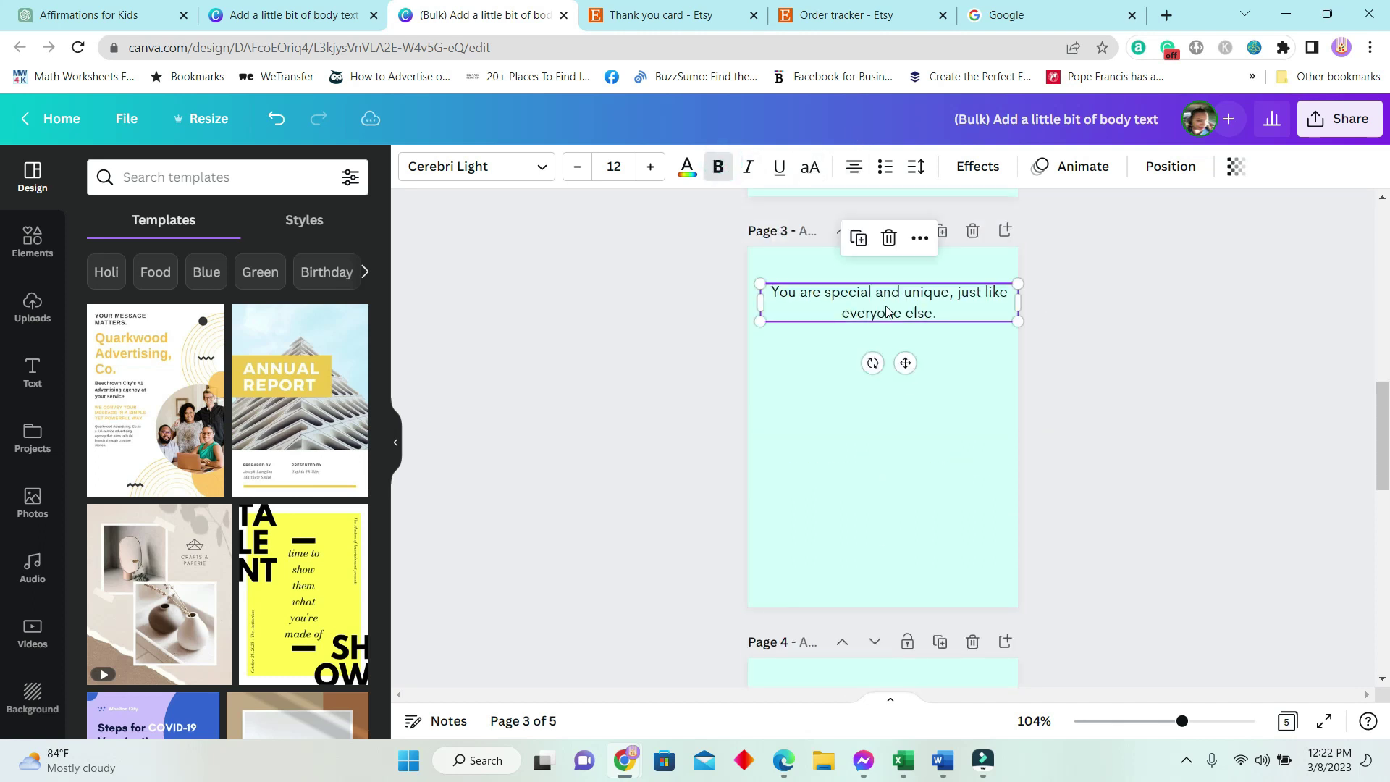
{"action": "left_click", "coordinate": [718, 166]}
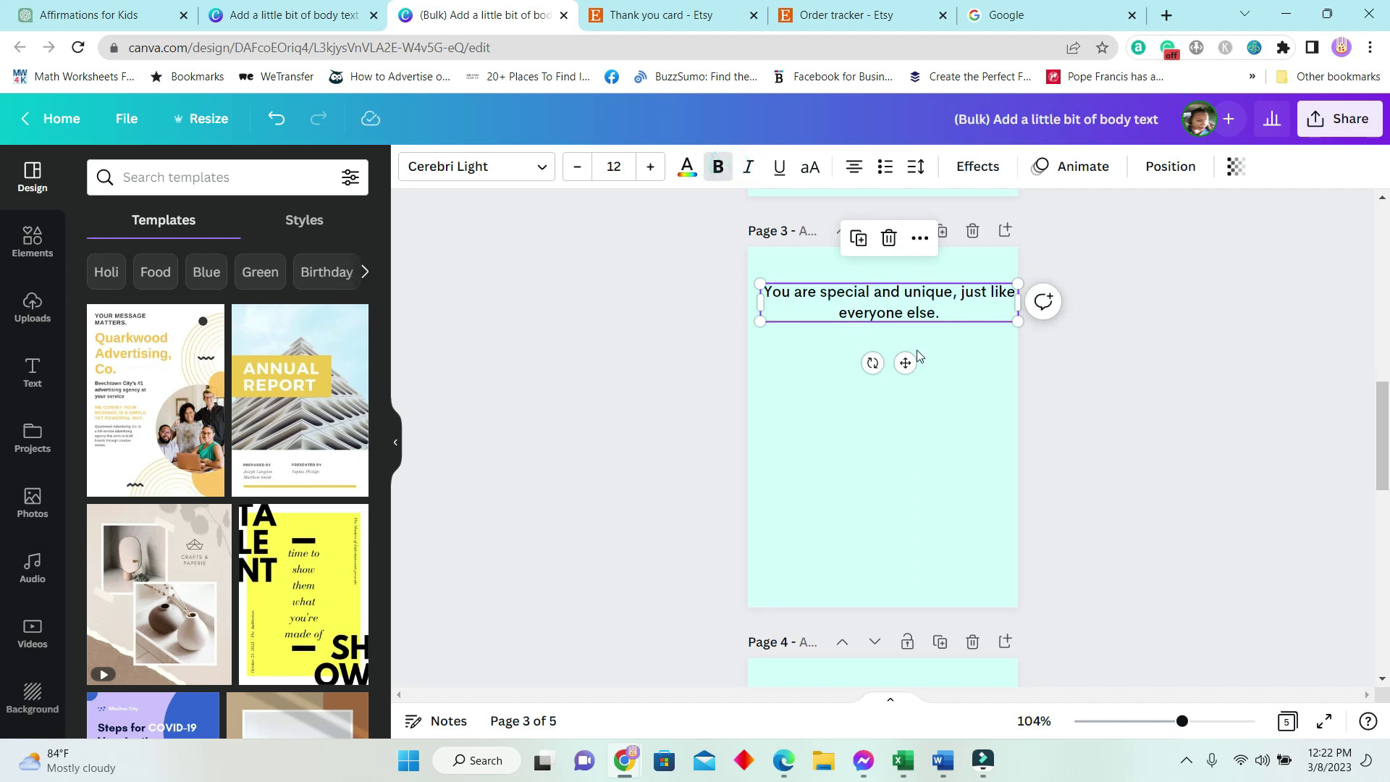
Select the affirmation text on page 4
{"action": "left_click", "coordinate": [919, 387]}
{"action": "left_click", "coordinate": [934, 315]}
{"action": "scroll", "coordinate": [891, 434], "scroll_direction": "down", "scroll_amount": 3}
{"action": "left_click", "coordinate": [869, 358]}
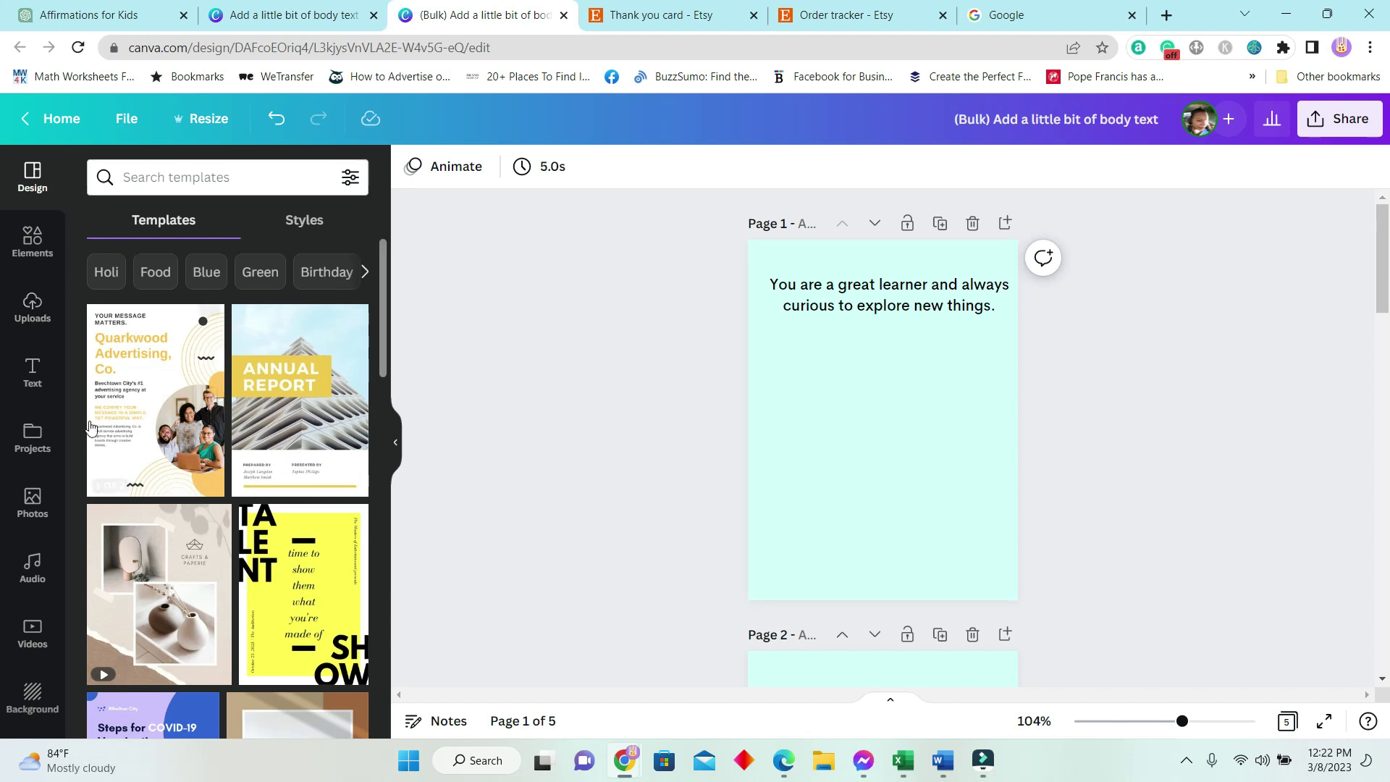
Place a pug photo below the affirmation text on page 1
{"action": "left_click", "coordinate": [26, 313]}
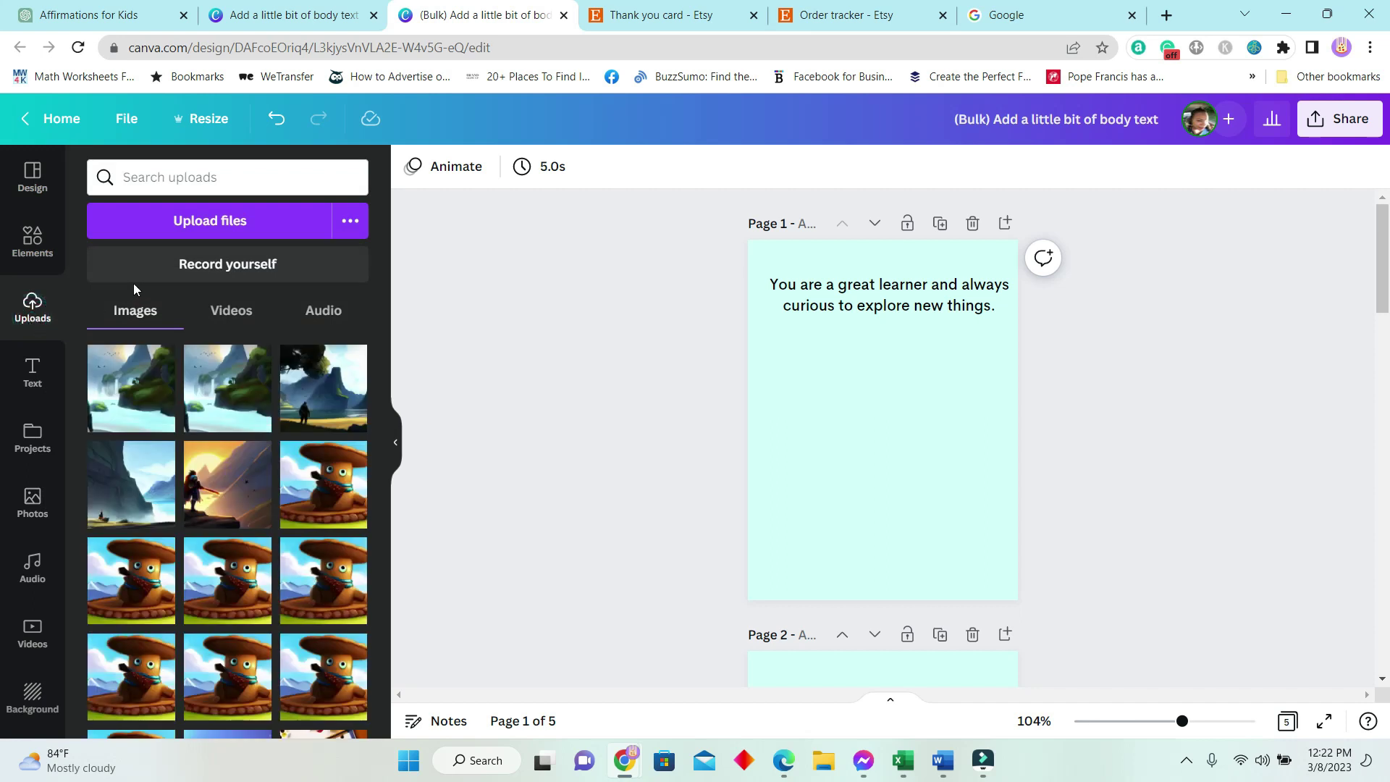
{"action": "left_click", "coordinate": [33, 503]}
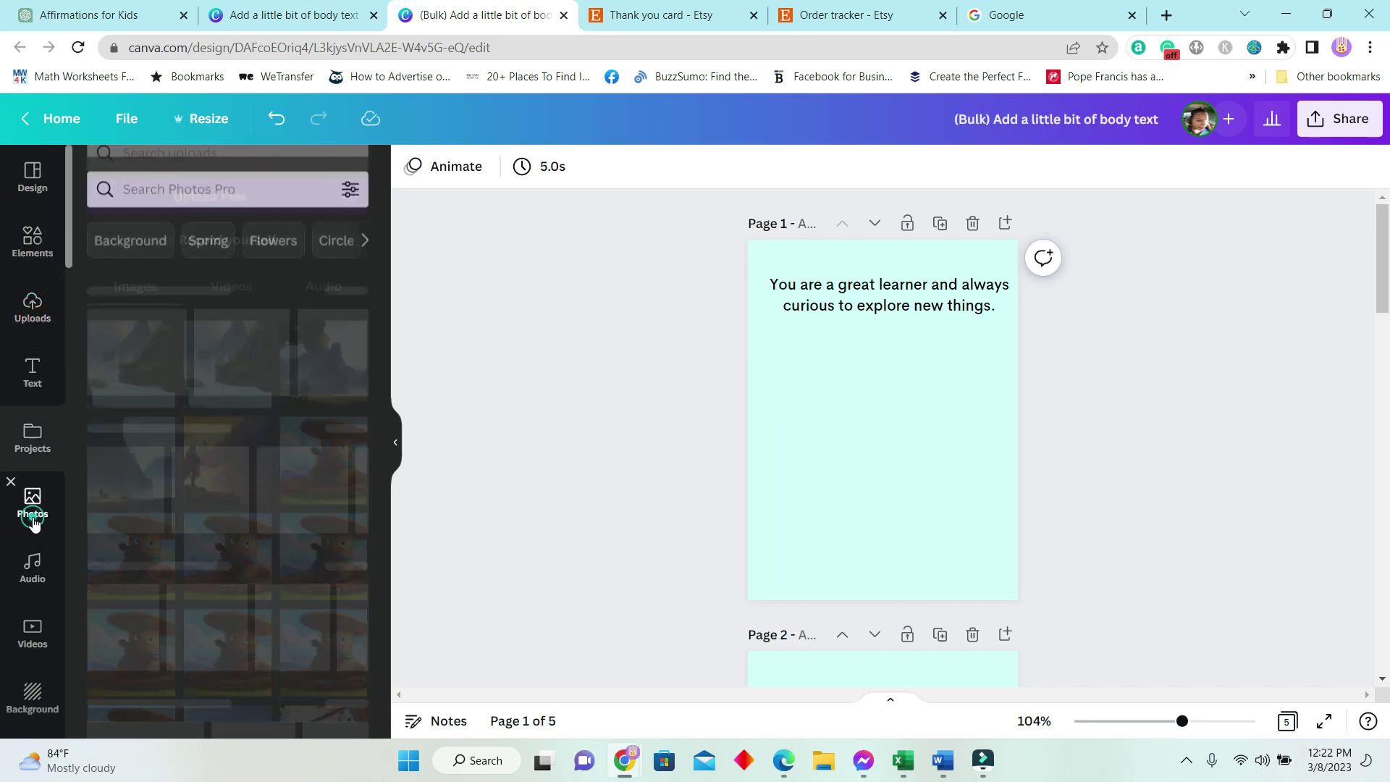
{"action": "left_click", "coordinate": [128, 355]}
{"action": "left_click_drag", "start_coordinate": [887, 421], "coordinate": [887, 501]}
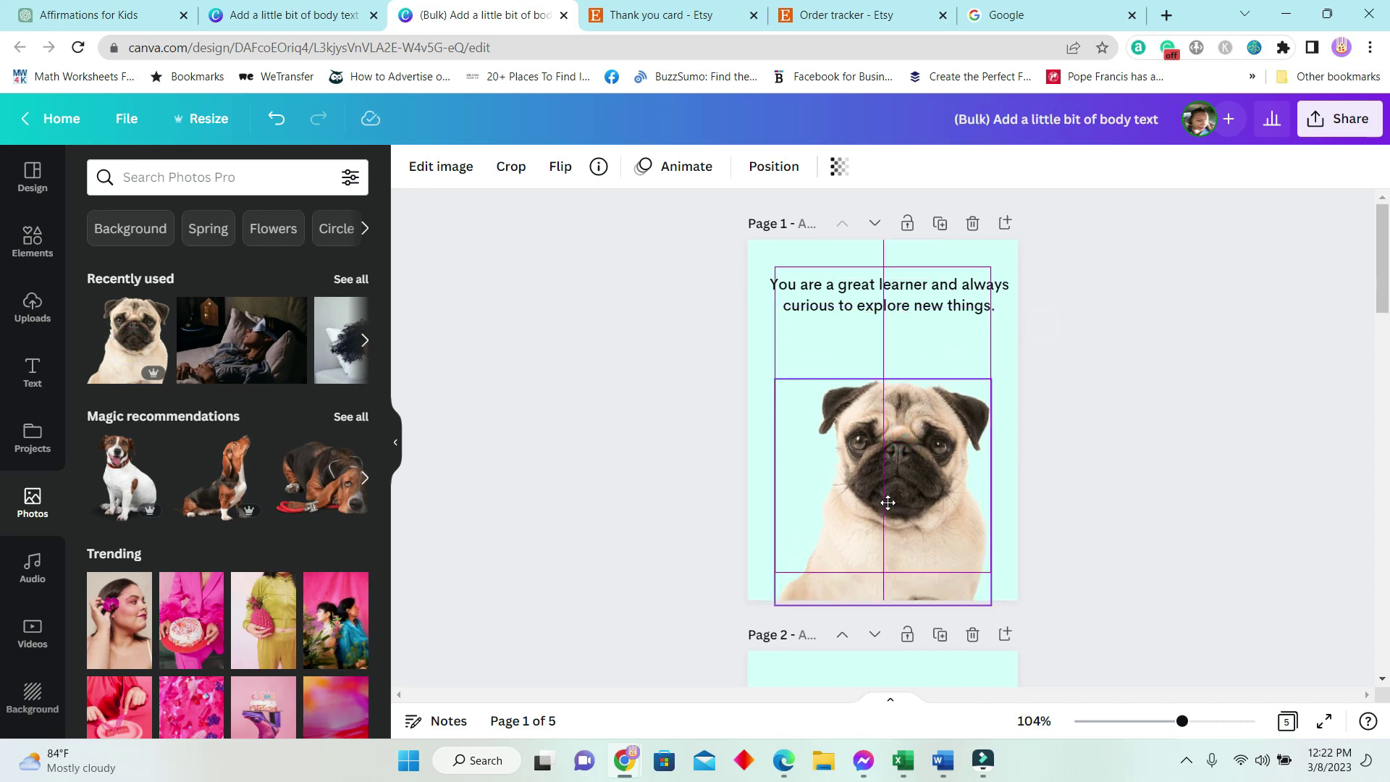
{"action": "left_click_drag", "start_coordinate": [887, 502], "coordinate": [886, 502]}
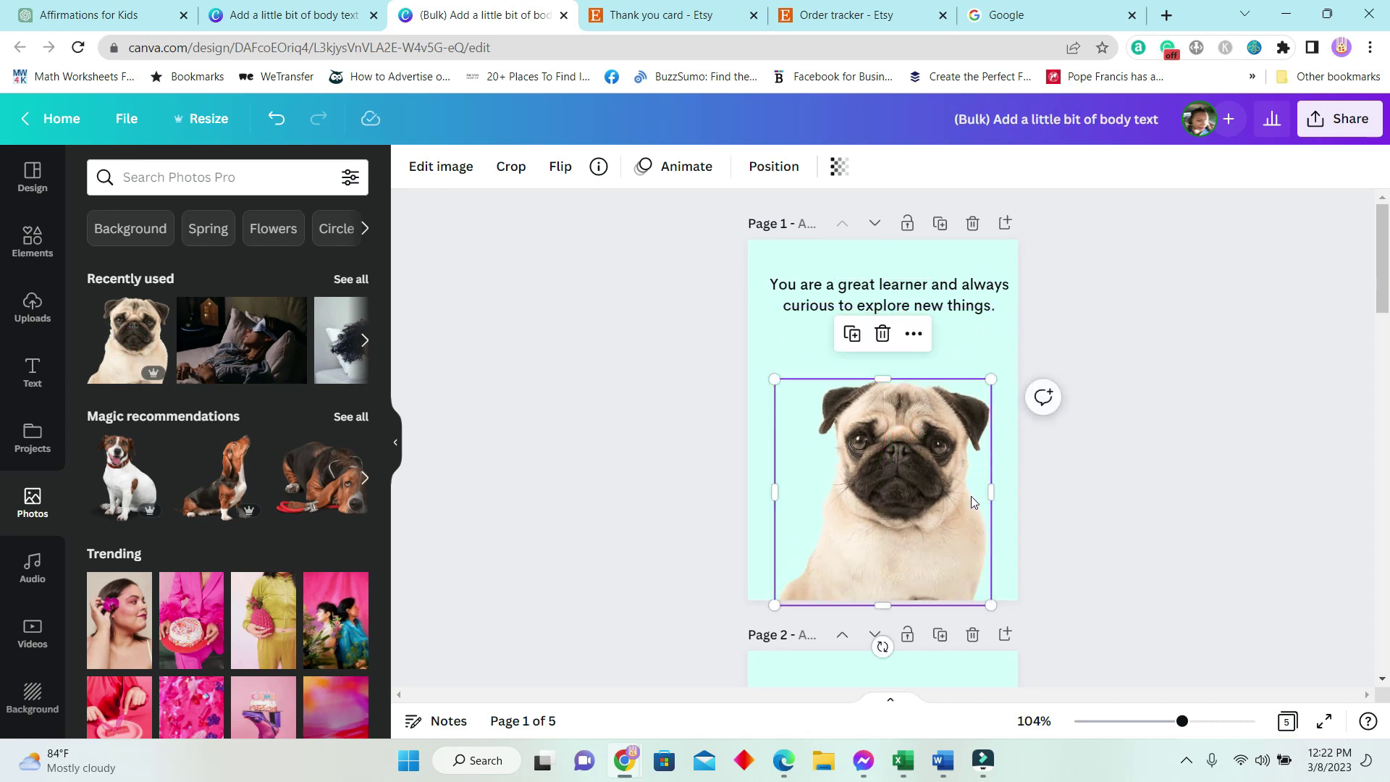
{"action": "scroll", "coordinate": [980, 500], "scroll_direction": "down", "scroll_amount": 3}
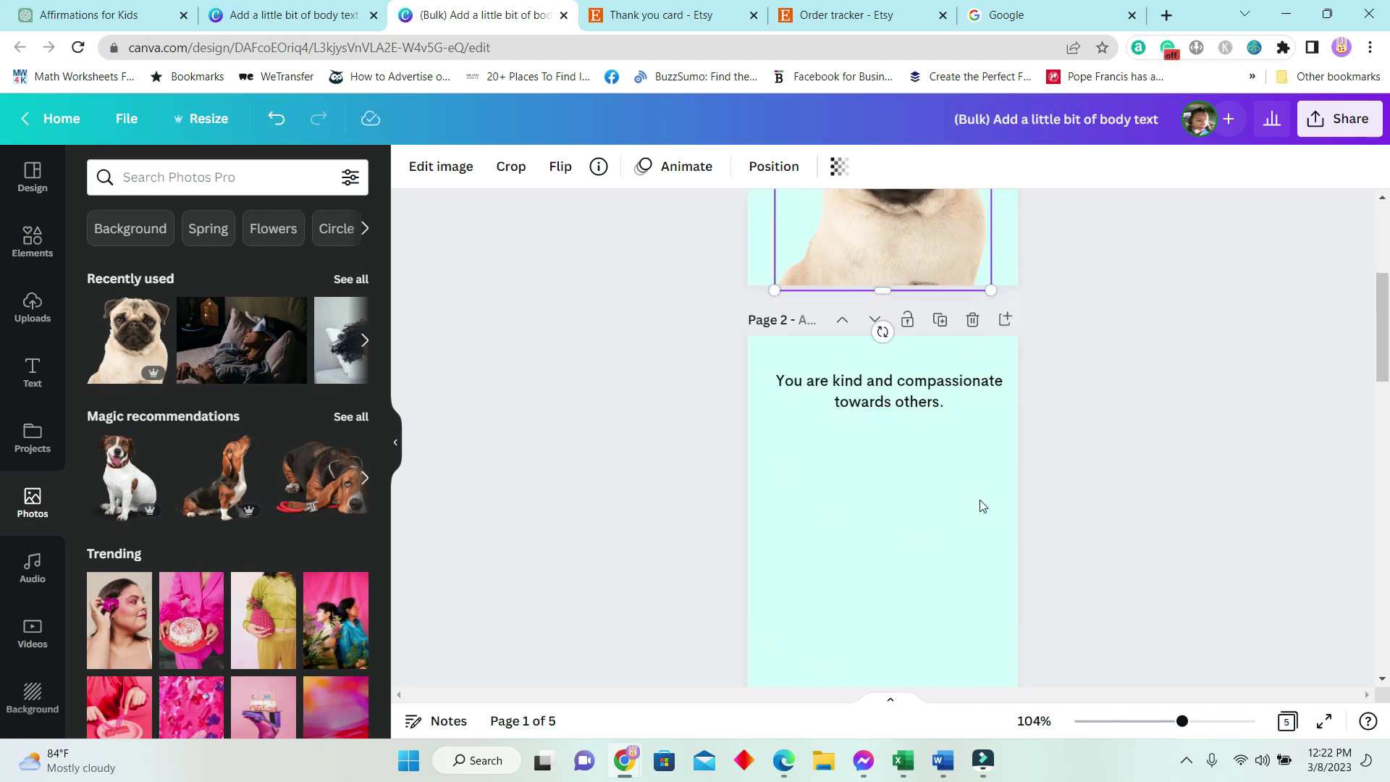
Put a basset hound photo under page 2's text and browse recommended animal photos for page 3
{"action": "left_click", "coordinate": [883, 538]}
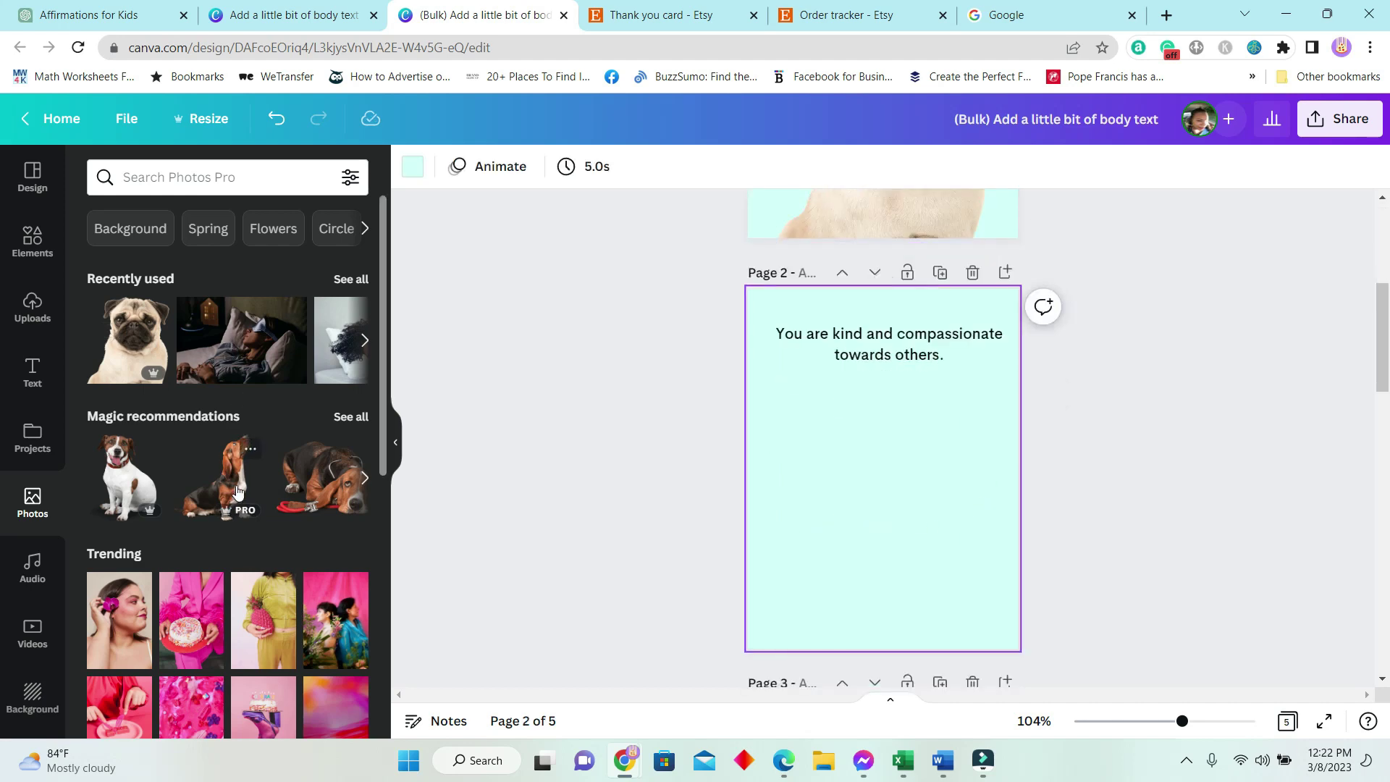
{"action": "left_click", "coordinate": [208, 489]}
{"action": "left_click_drag", "start_coordinate": [905, 464], "coordinate": [905, 540]}
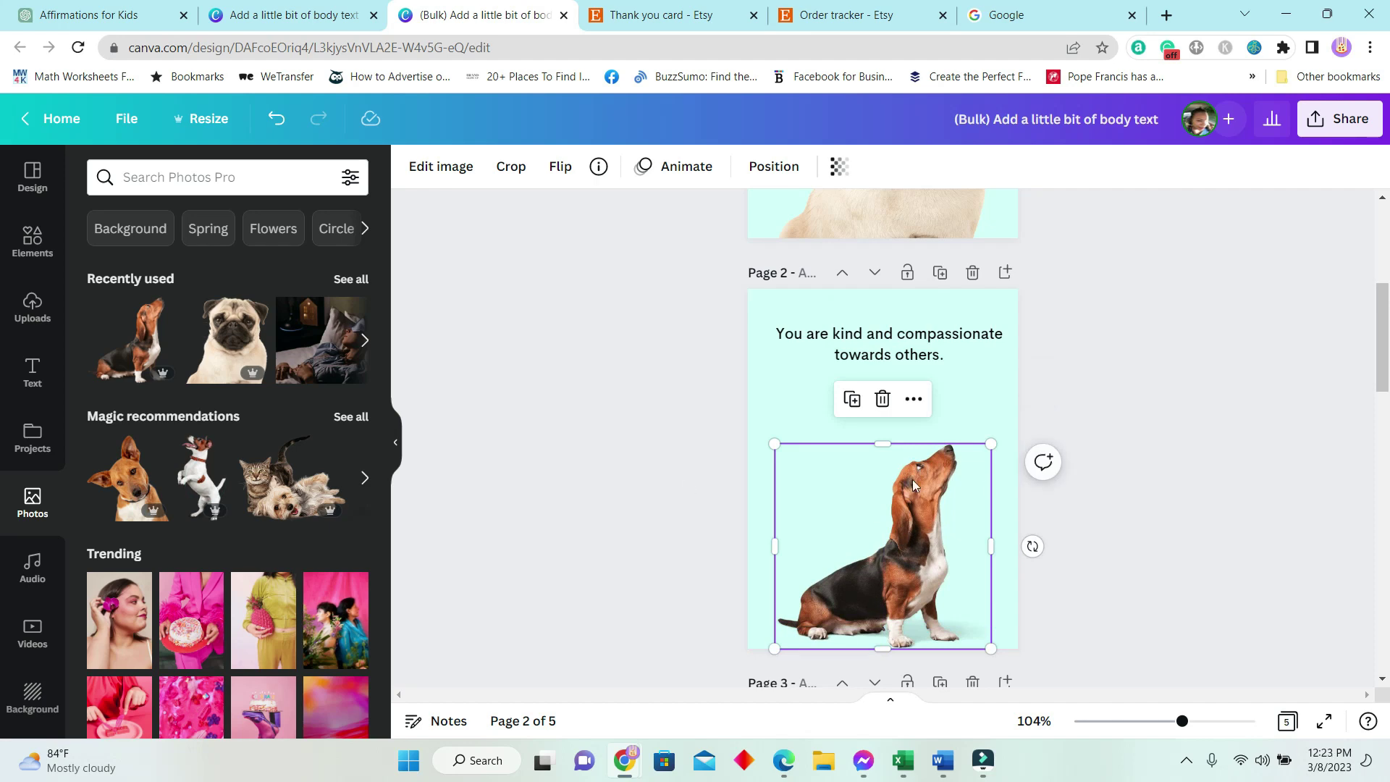
{"action": "scroll", "coordinate": [912, 479], "scroll_direction": "down", "scroll_amount": 4}
{"action": "left_click", "coordinate": [887, 472]}
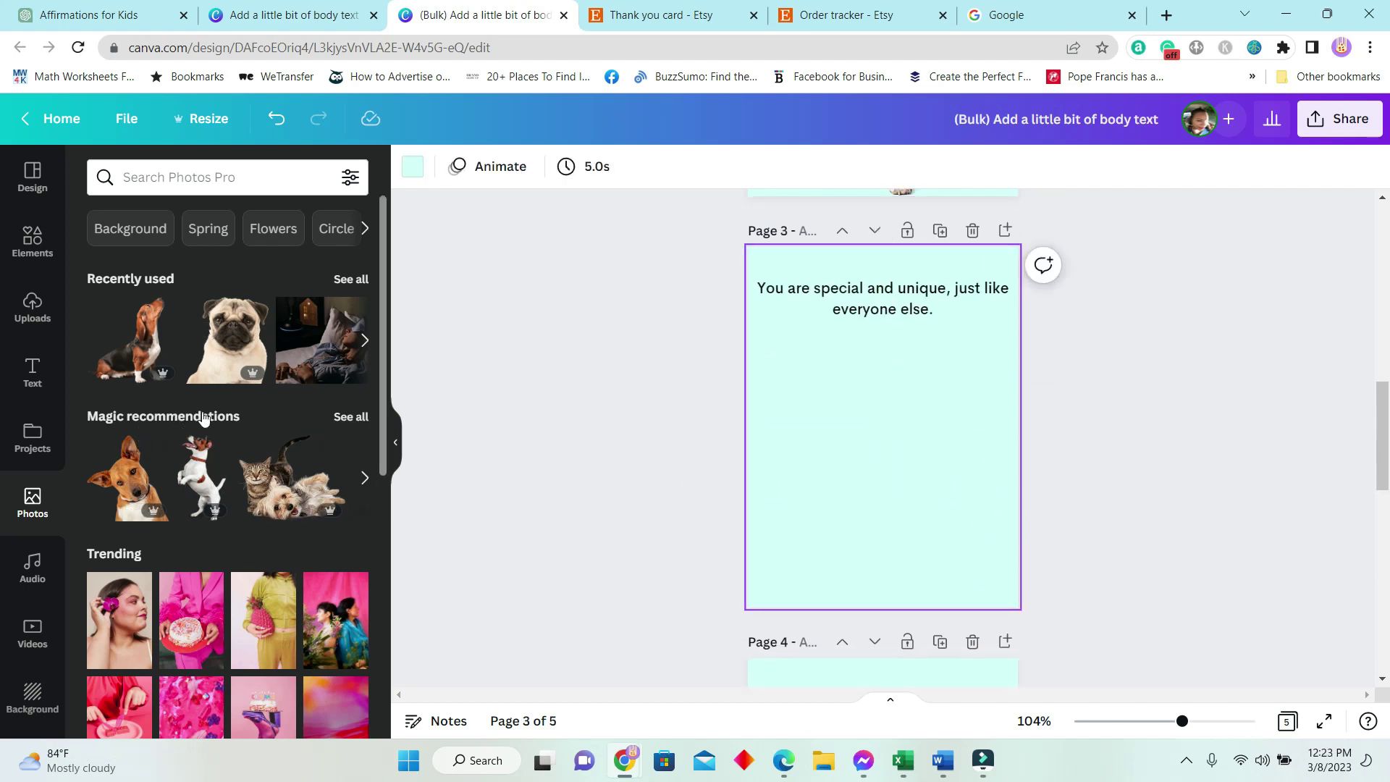
{"action": "left_click", "coordinate": [350, 417]}
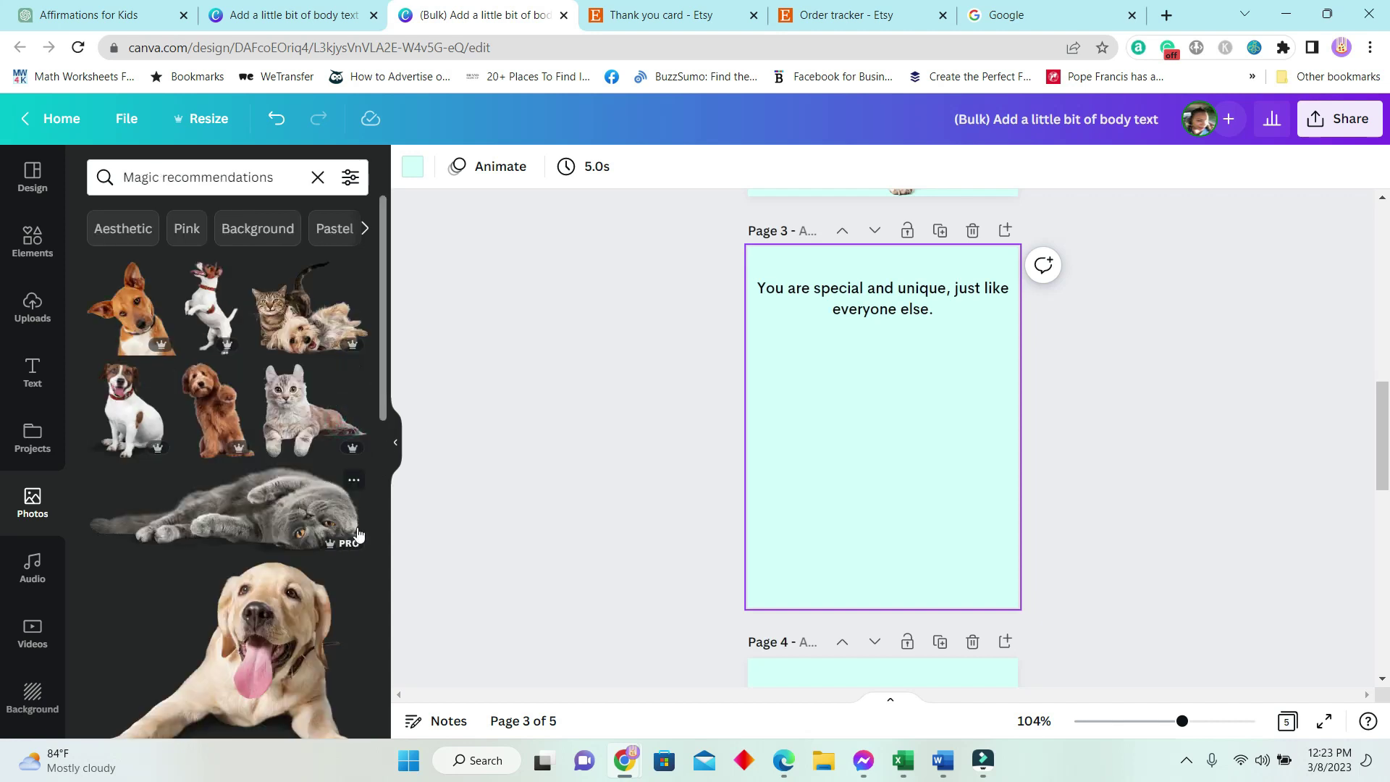
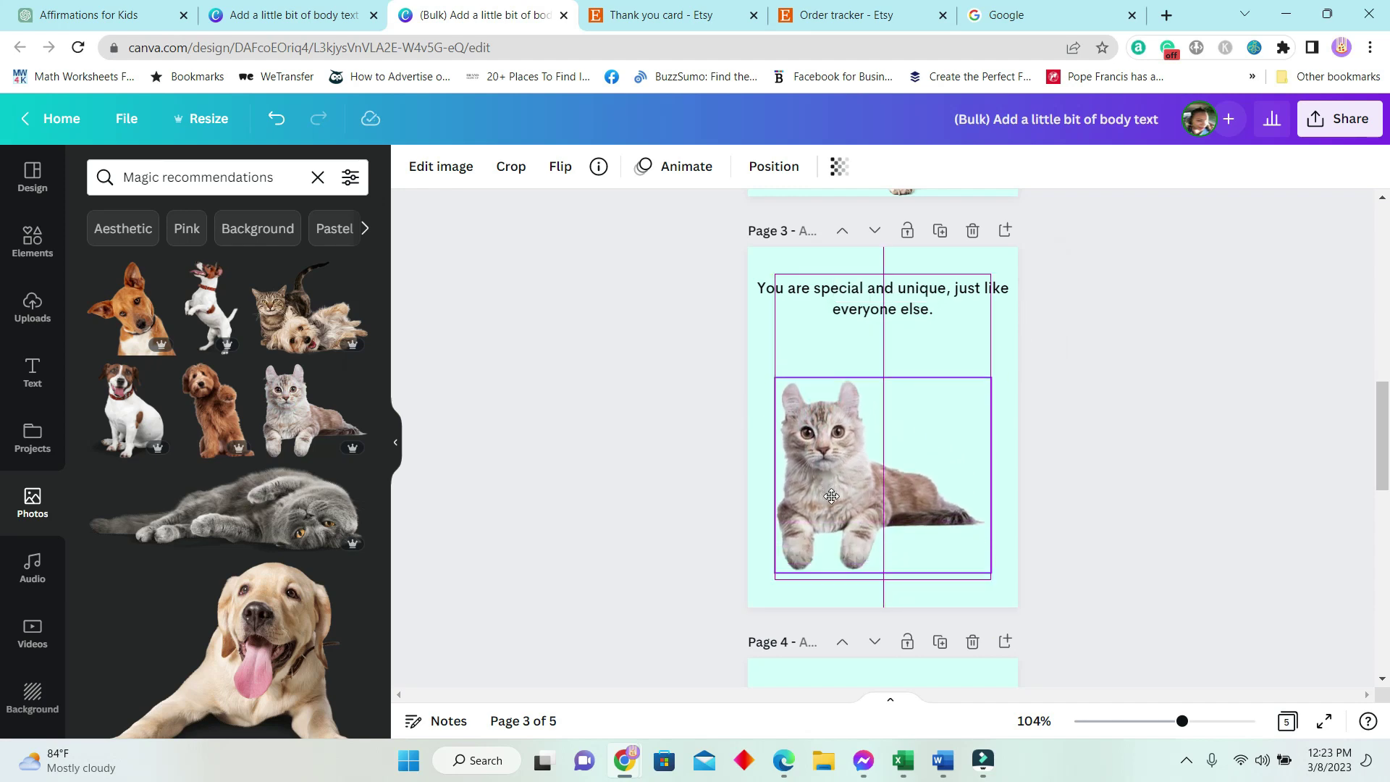
{"action": "left_click_drag", "start_coordinate": [831, 496], "coordinate": [838, 510]}
{"action": "scroll", "coordinate": [893, 487], "scroll_direction": "down", "scroll_amount": 3}
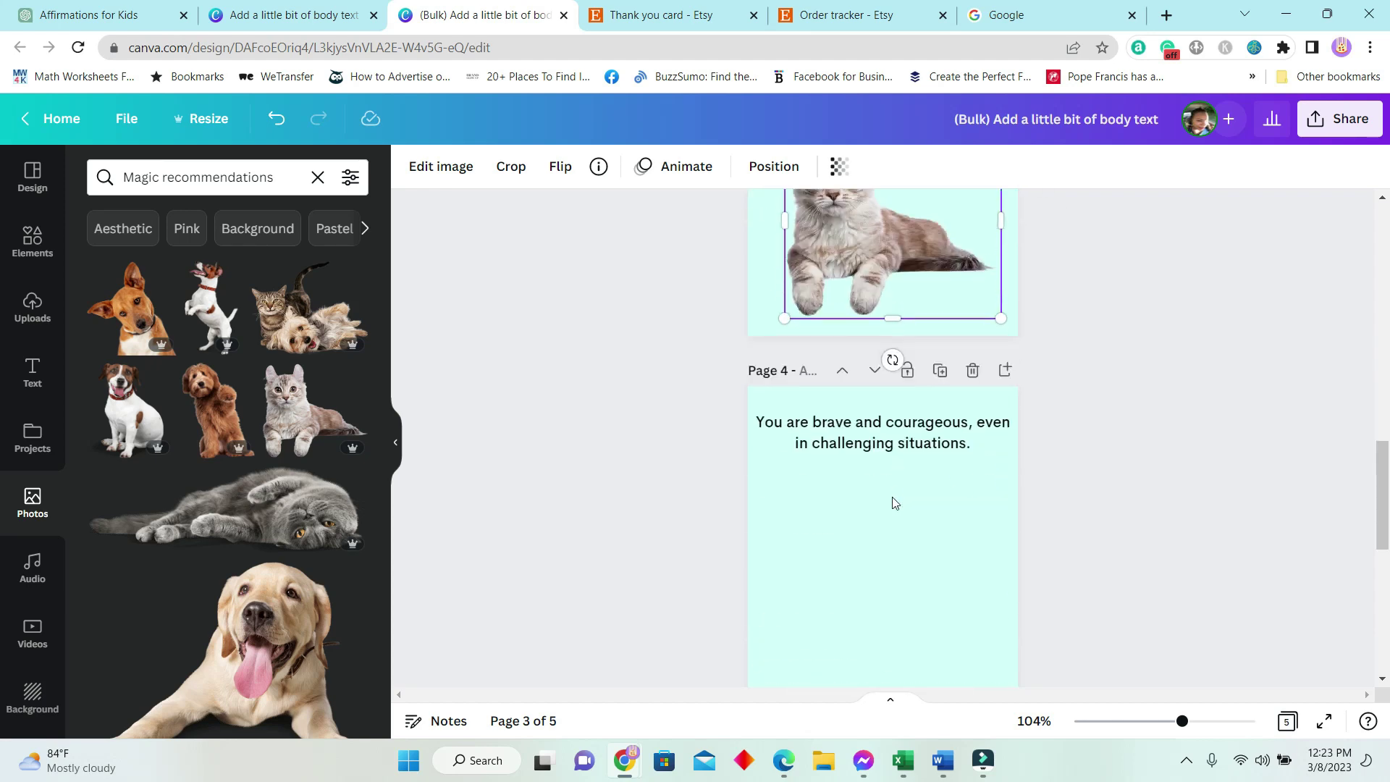
Add the doodle dog to page 4, shrunk below its text, and the Jack Russell to page 5
{"action": "left_click", "coordinate": [891, 501]}
{"action": "left_click", "coordinate": [207, 413]}
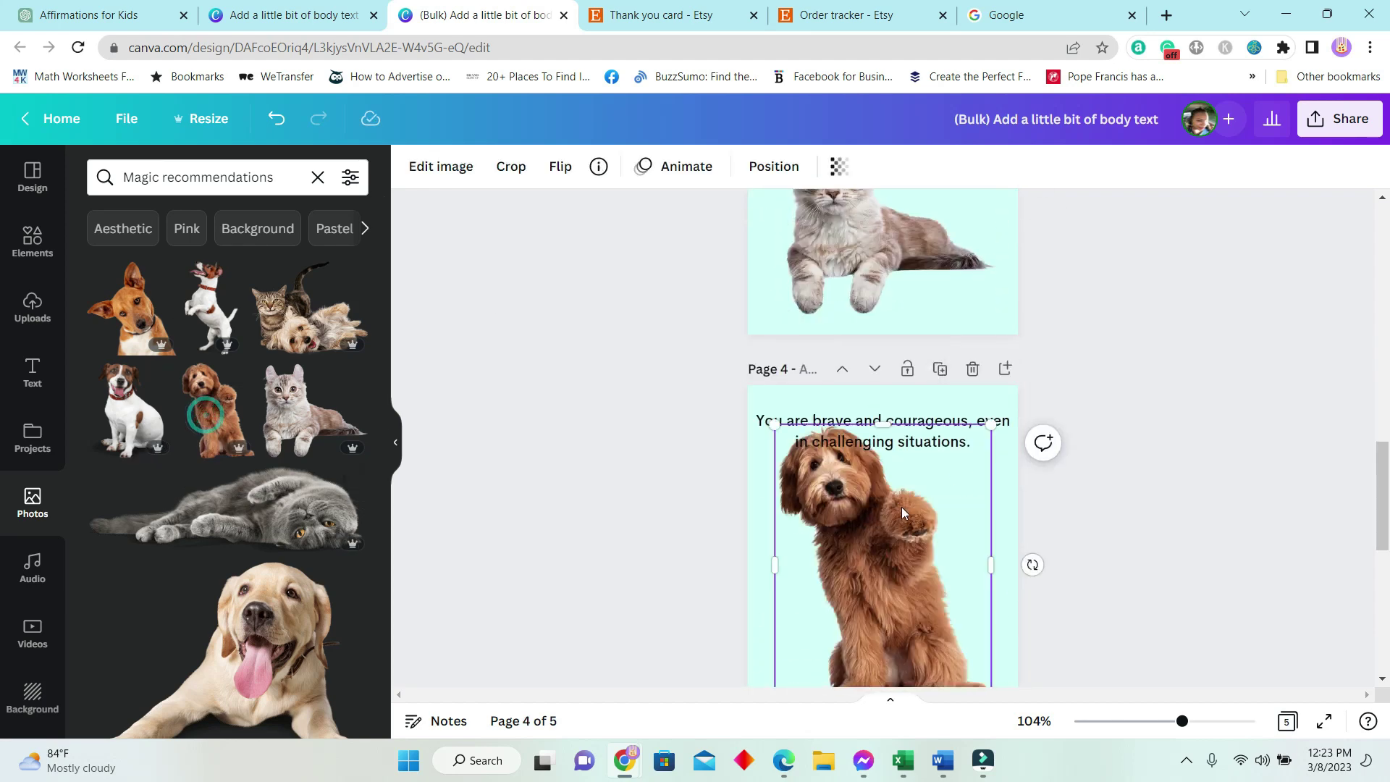
{"action": "scroll", "coordinate": [901, 507], "scroll_direction": "down", "scroll_amount": 2}
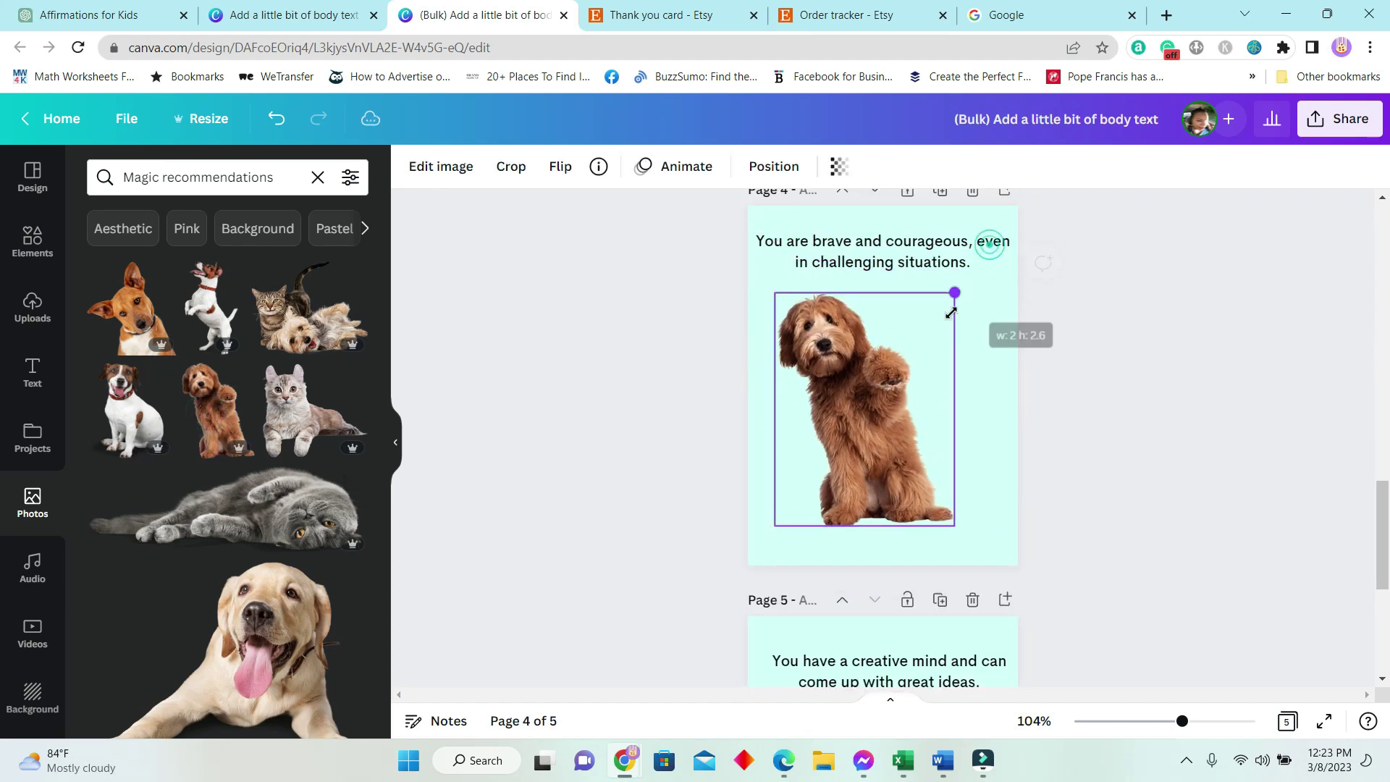
{"action": "left_click_drag", "start_coordinate": [951, 313], "coordinate": [935, 319]}
{"action": "mouse_move", "coordinate": [905, 401]}
{"action": "left_mouse_down"}
{"action": "mouse_move", "coordinate": [935, 424]}
{"action": "mouse_move", "coordinate": [881, 496]}
{"action": "left_mouse_up"}
{"action": "scroll", "coordinate": [301, 468], "scroll_direction": "down", "scroll_amount": 5}
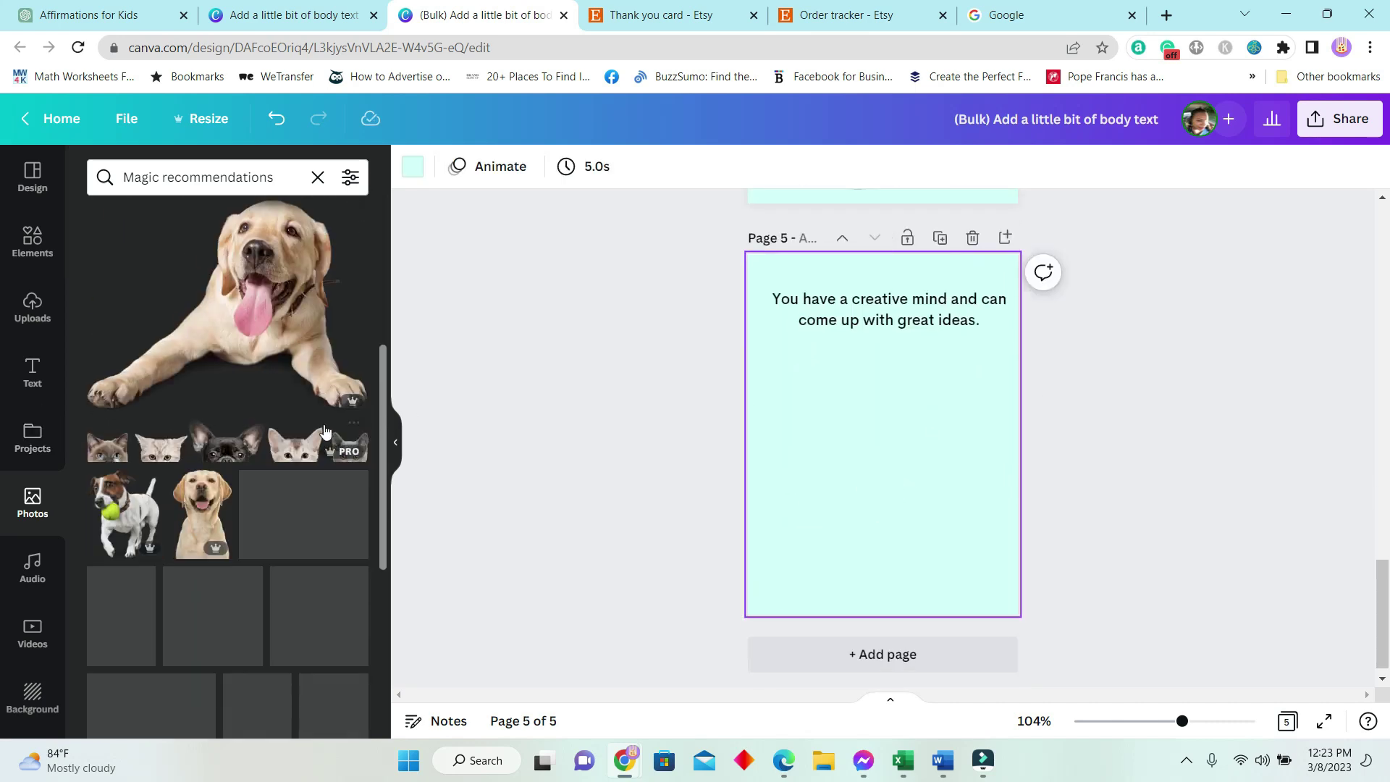
{"action": "scroll", "coordinate": [295, 466], "scroll_direction": "down", "scroll_amount": 5}
{"action": "scroll", "coordinate": [217, 457], "scroll_direction": "down", "scroll_amount": 3}
{"action": "left_click", "coordinate": [134, 426]}
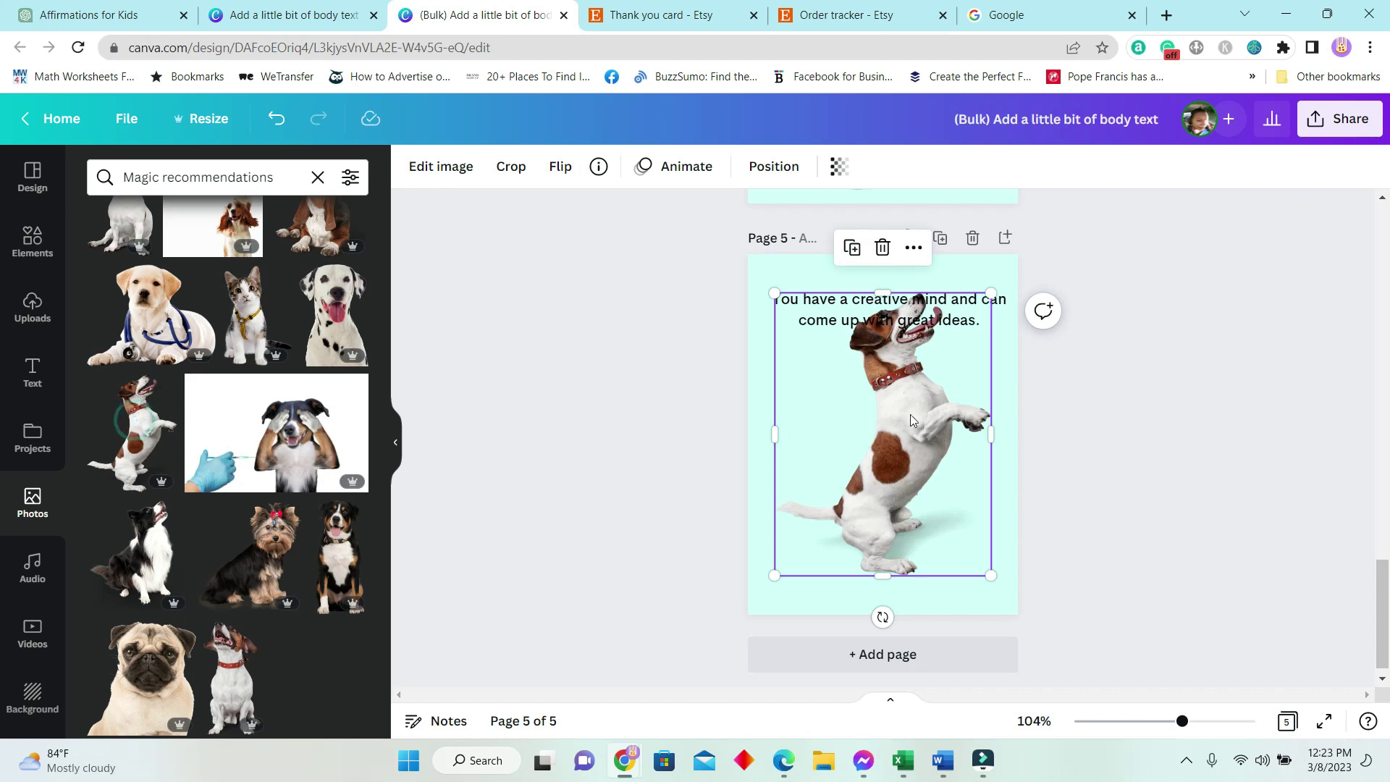
{"action": "left_click_drag", "start_coordinate": [992, 293], "coordinate": [931, 376]}
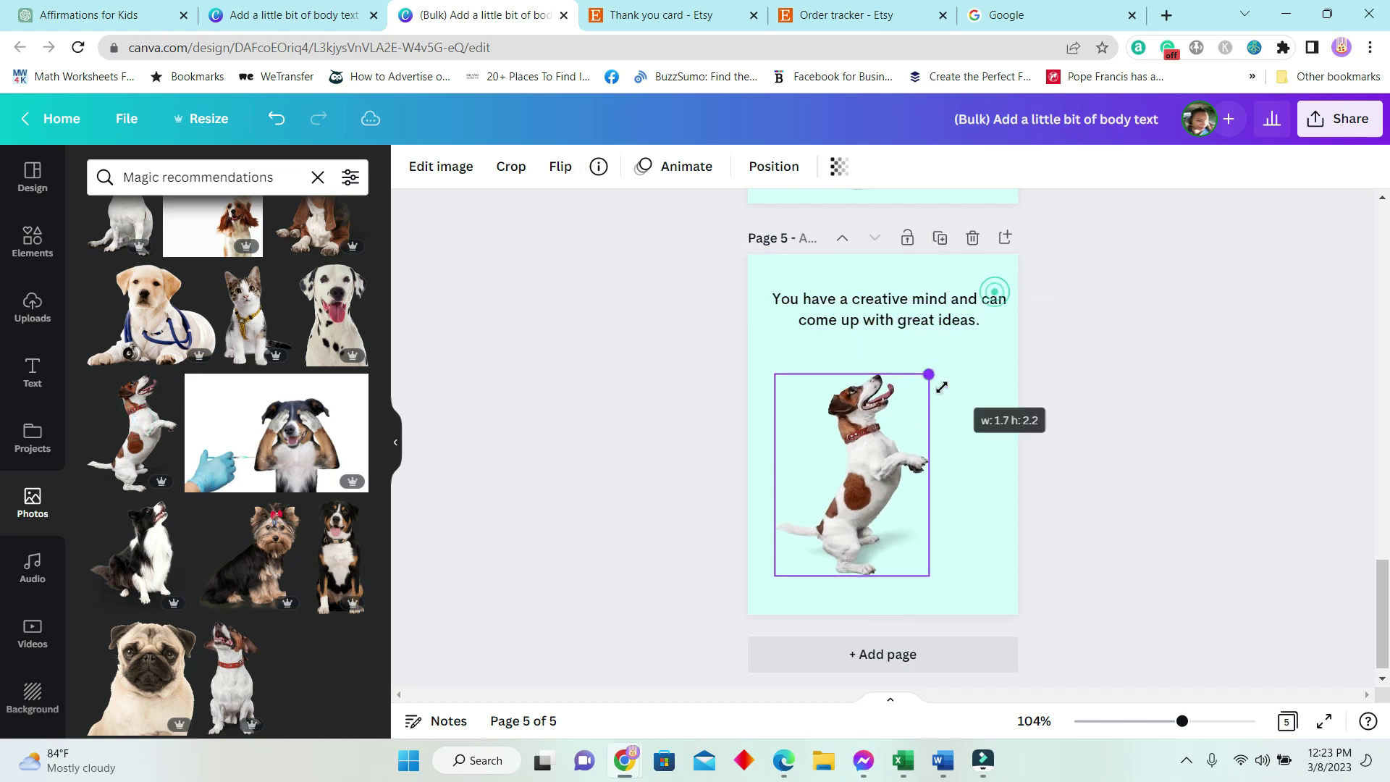
{"action": "left_click_drag", "start_coordinate": [876, 460], "coordinate": [902, 460]}
{"action": "scroll", "coordinate": [1016, 471], "scroll_direction": "up", "scroll_amount": 3}
{"action": "scroll", "coordinate": [1015, 472], "scroll_direction": "up", "scroll_amount": 2}
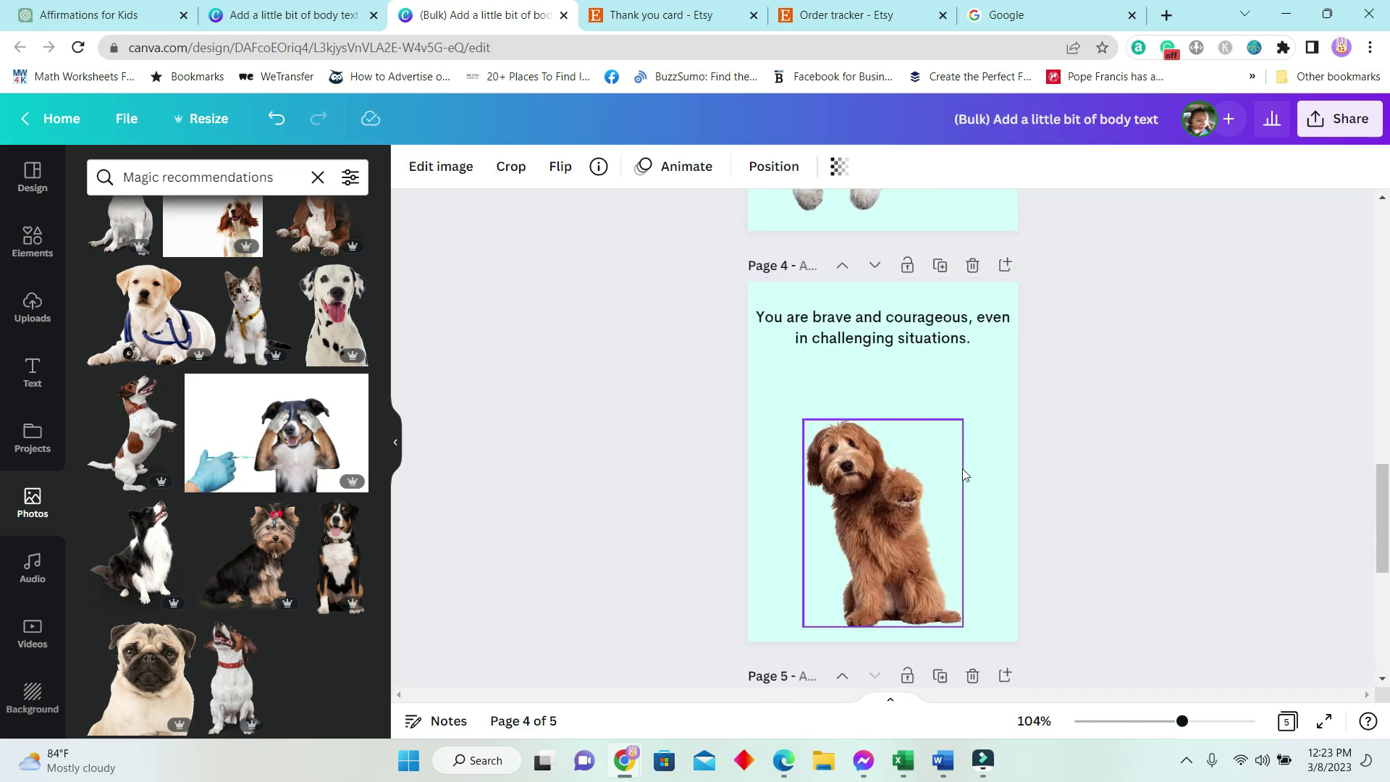
{"action": "scroll", "coordinate": [962, 474], "scroll_direction": "up", "scroll_amount": 3}
{"action": "scroll", "coordinate": [925, 474], "scroll_direction": "up", "scroll_amount": 1}
{"action": "scroll", "coordinate": [919, 463], "scroll_direction": "up", "scroll_amount": 1}
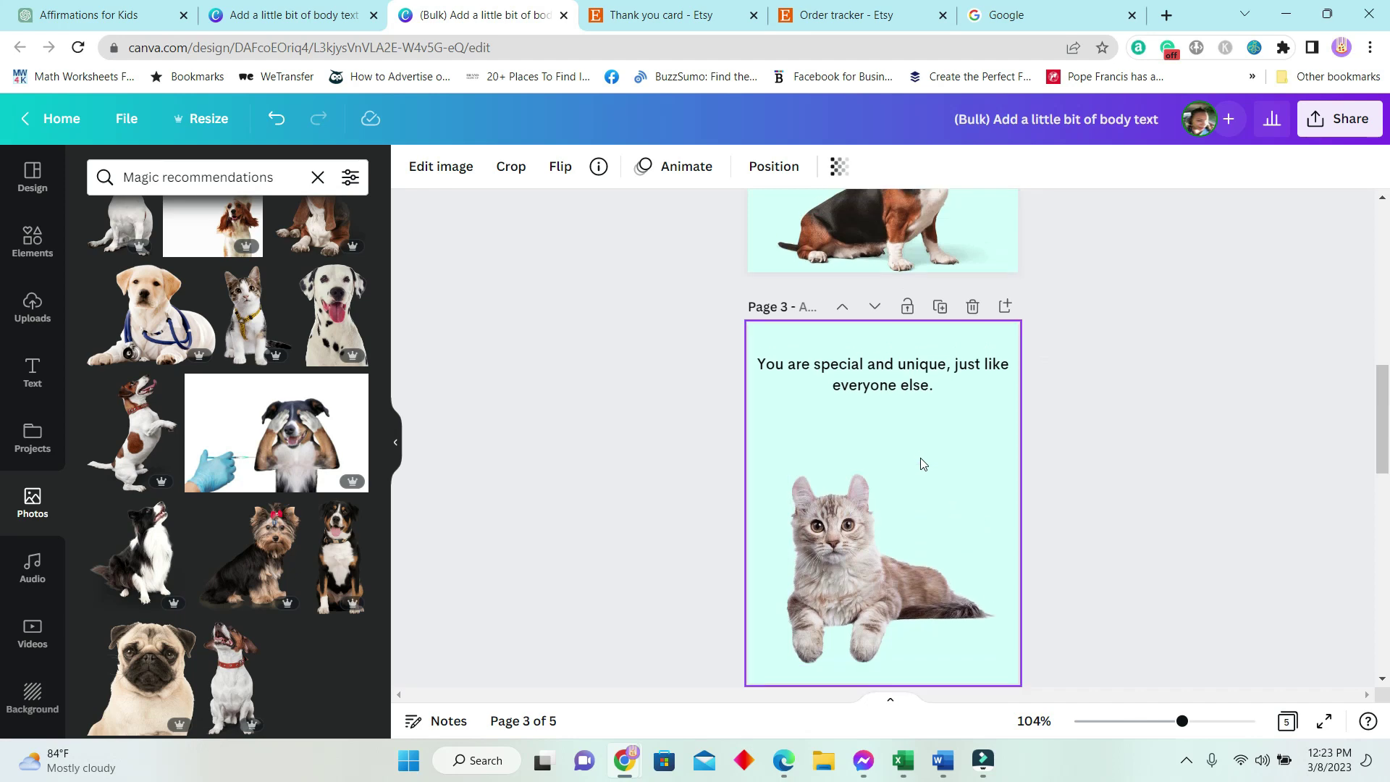
{"action": "scroll", "coordinate": [922, 463], "scroll_direction": "up", "scroll_amount": 1}
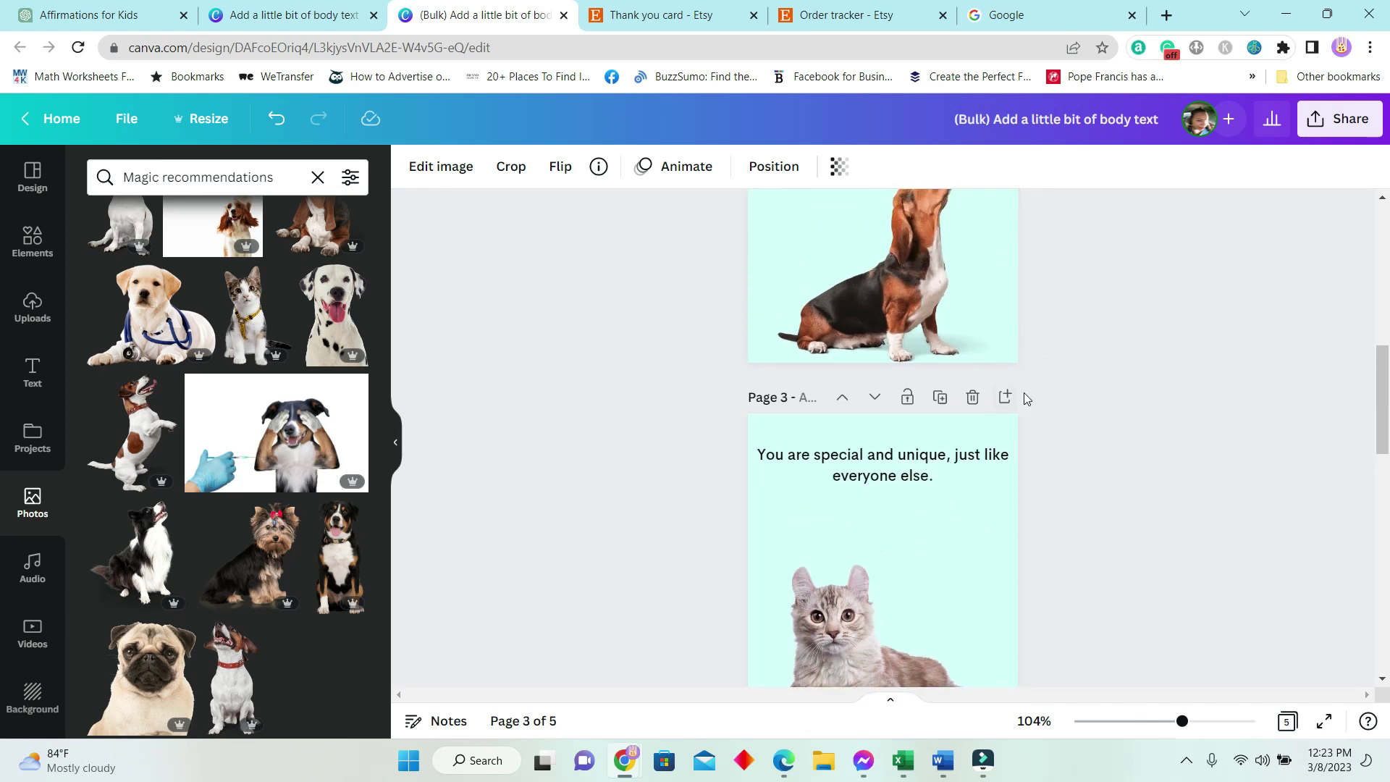
{"action": "scroll", "coordinate": [953, 445], "scroll_direction": "down", "scroll_amount": 2}
Enlarge page 3's affirmation text to font size 20
{"action": "left_click", "coordinate": [893, 287]}
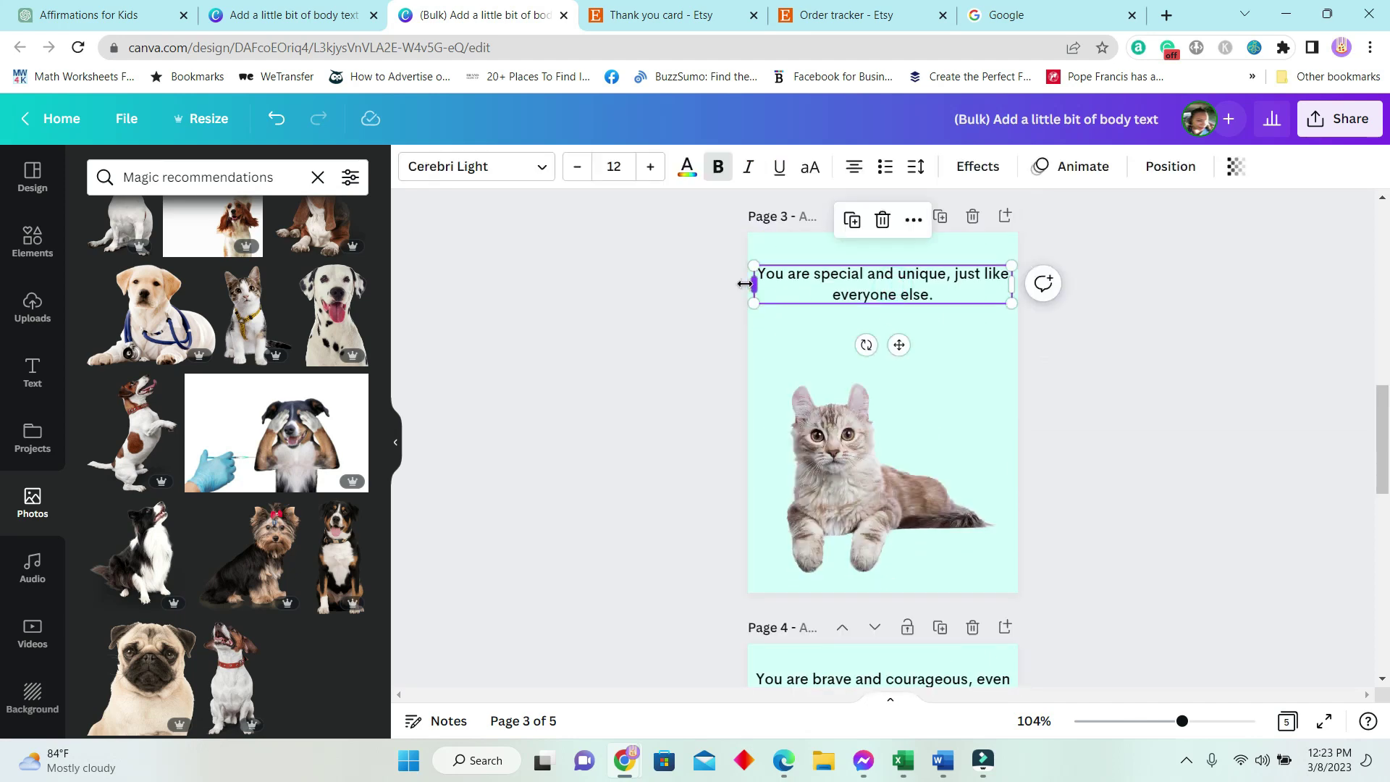
{"action": "left_click", "coordinate": [651, 166]}
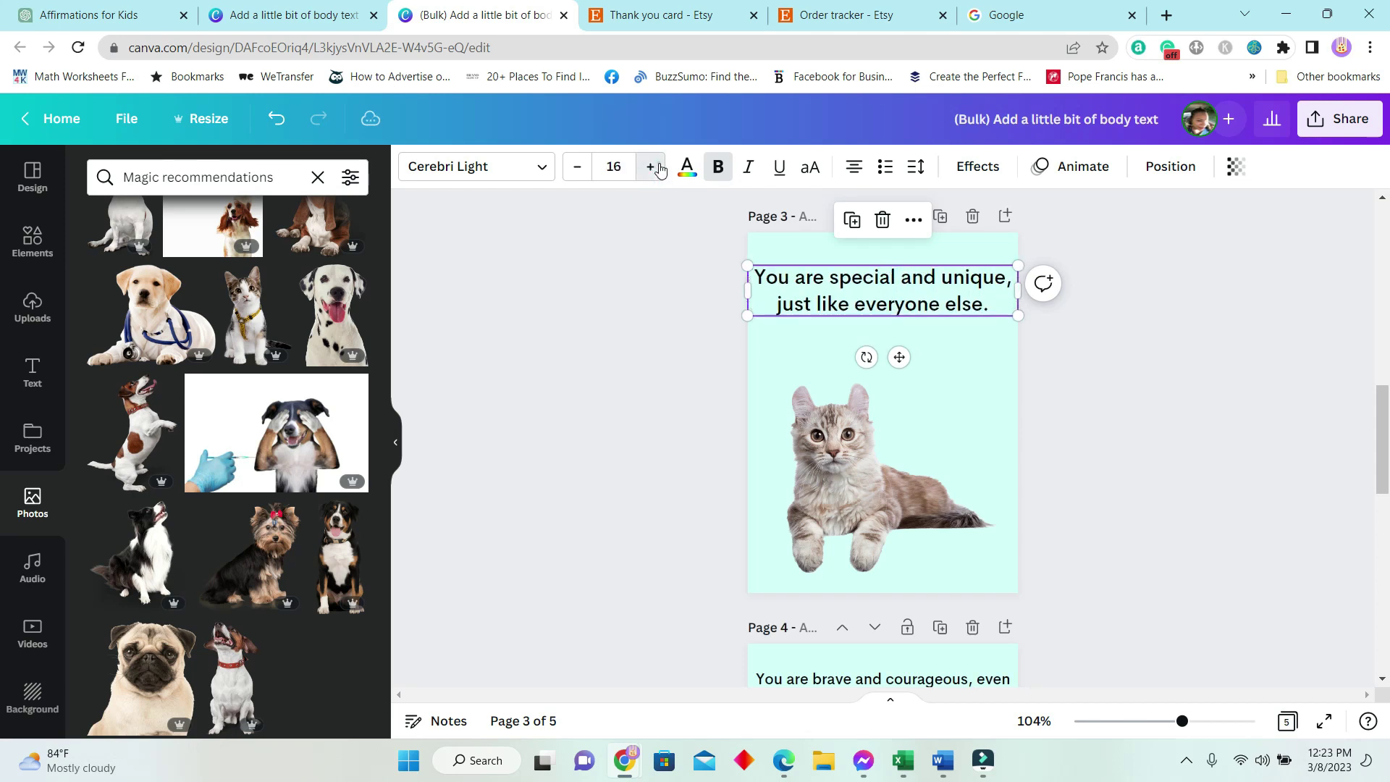
{"action": "left_click", "coordinate": [651, 166]}
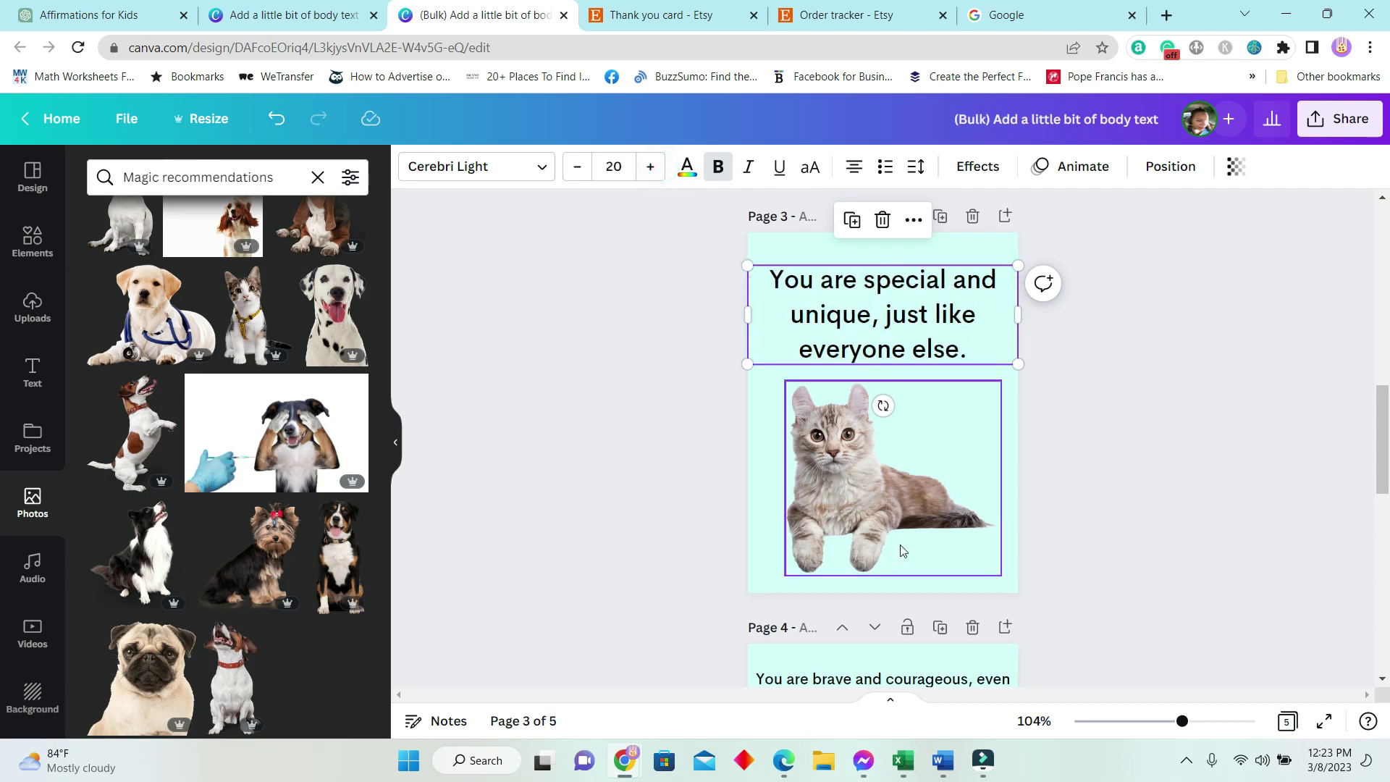
Move the cat photo to the top of page 3 with the affirmation below it
{"action": "left_click_drag", "start_coordinate": [857, 460], "coordinate": [962, 294]}
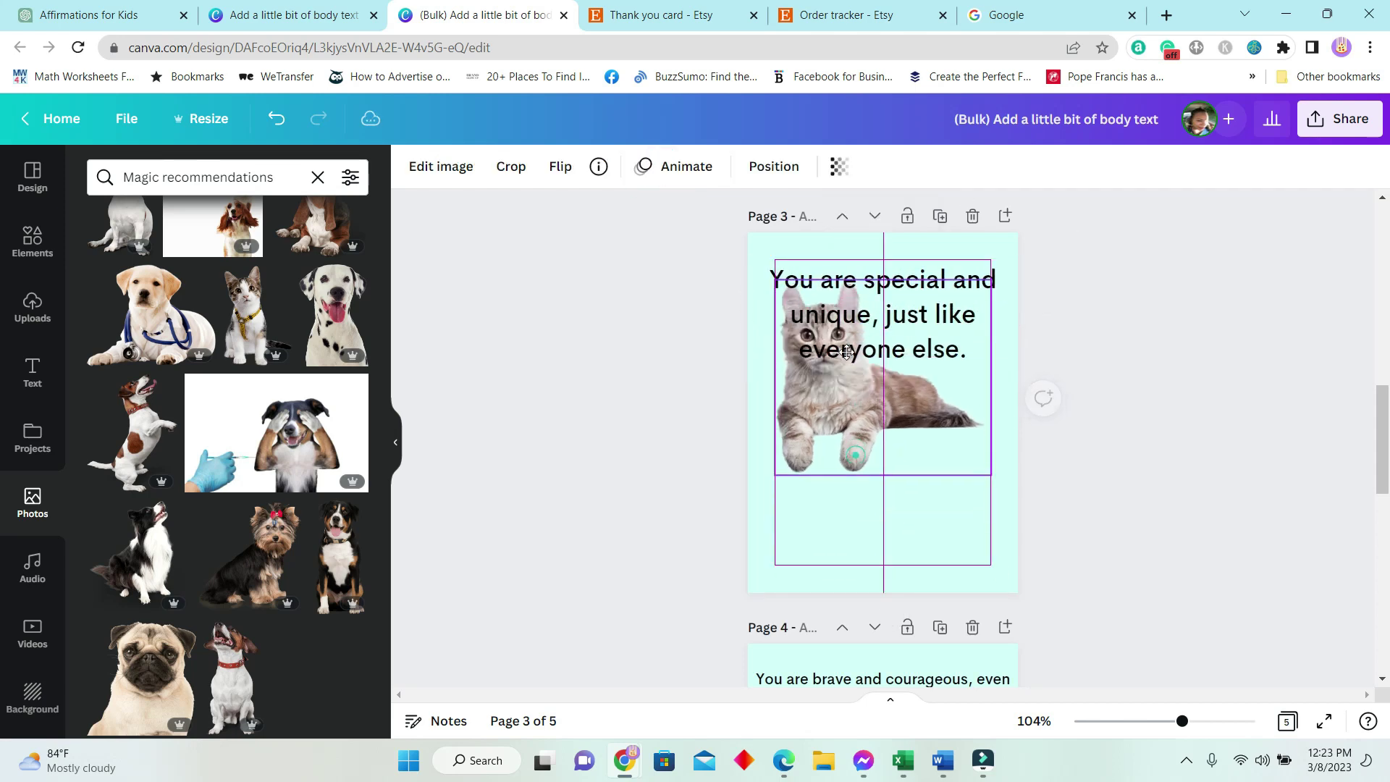
{"action": "key", "text": "ctrl+z"}
{"action": "left_click", "coordinate": [948, 279]}
{"action": "left_click_drag", "start_coordinate": [967, 311], "coordinate": [949, 514]}
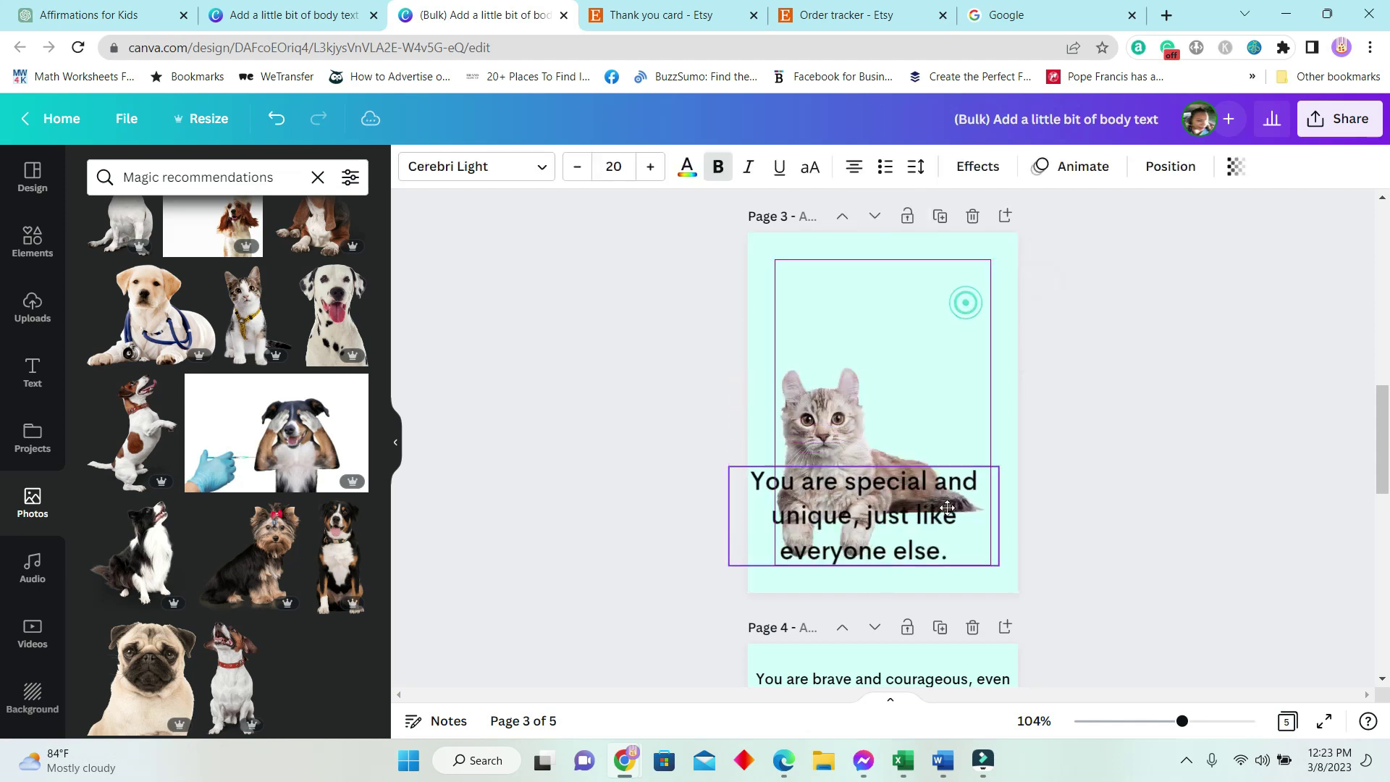
{"action": "left_click_drag", "start_coordinate": [827, 389], "coordinate": [822, 283]}
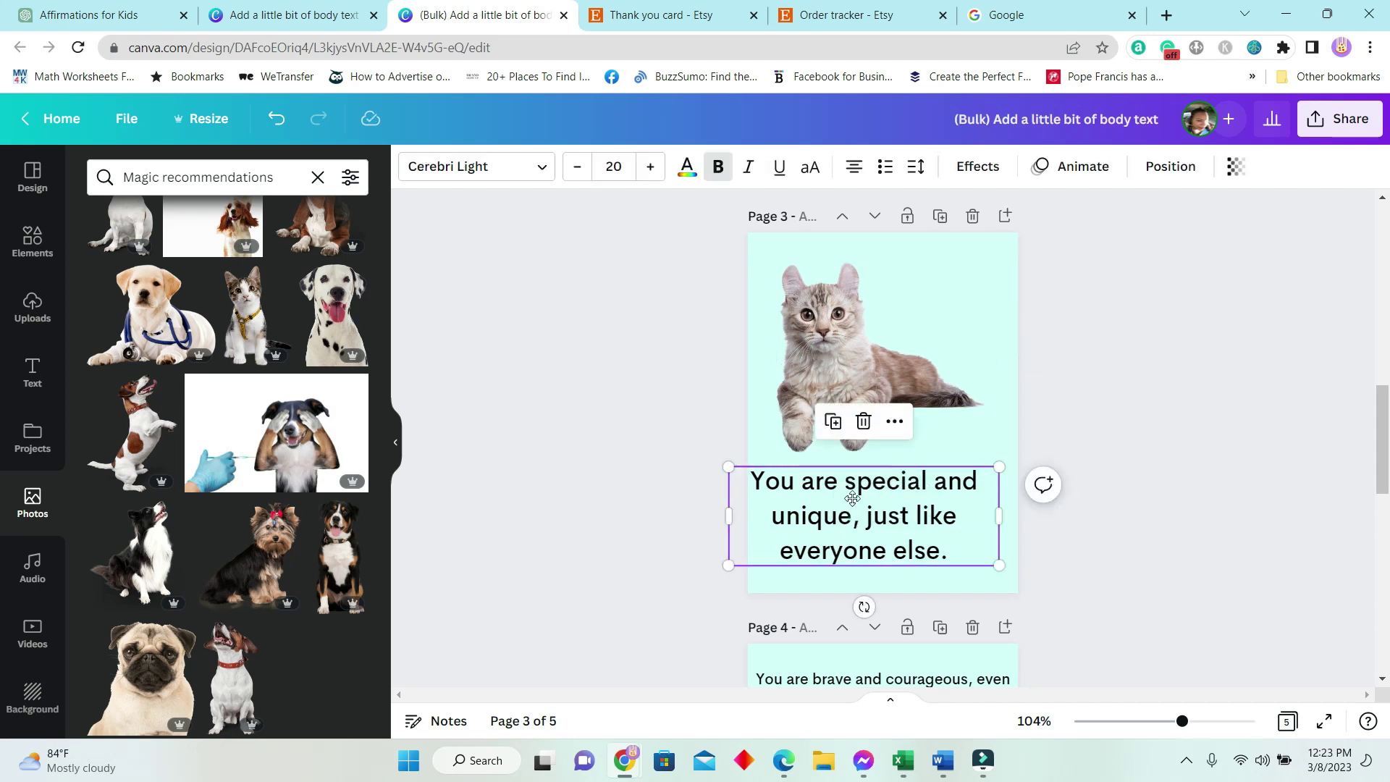
{"action": "left_click_drag", "start_coordinate": [881, 519], "coordinate": [861, 519]}
{"action": "scroll", "coordinate": [861, 517], "scroll_direction": "down", "scroll_amount": 2}
Set the affirmation text on pages 4 and 5 to font size 20
{"action": "left_click", "coordinate": [879, 509]}
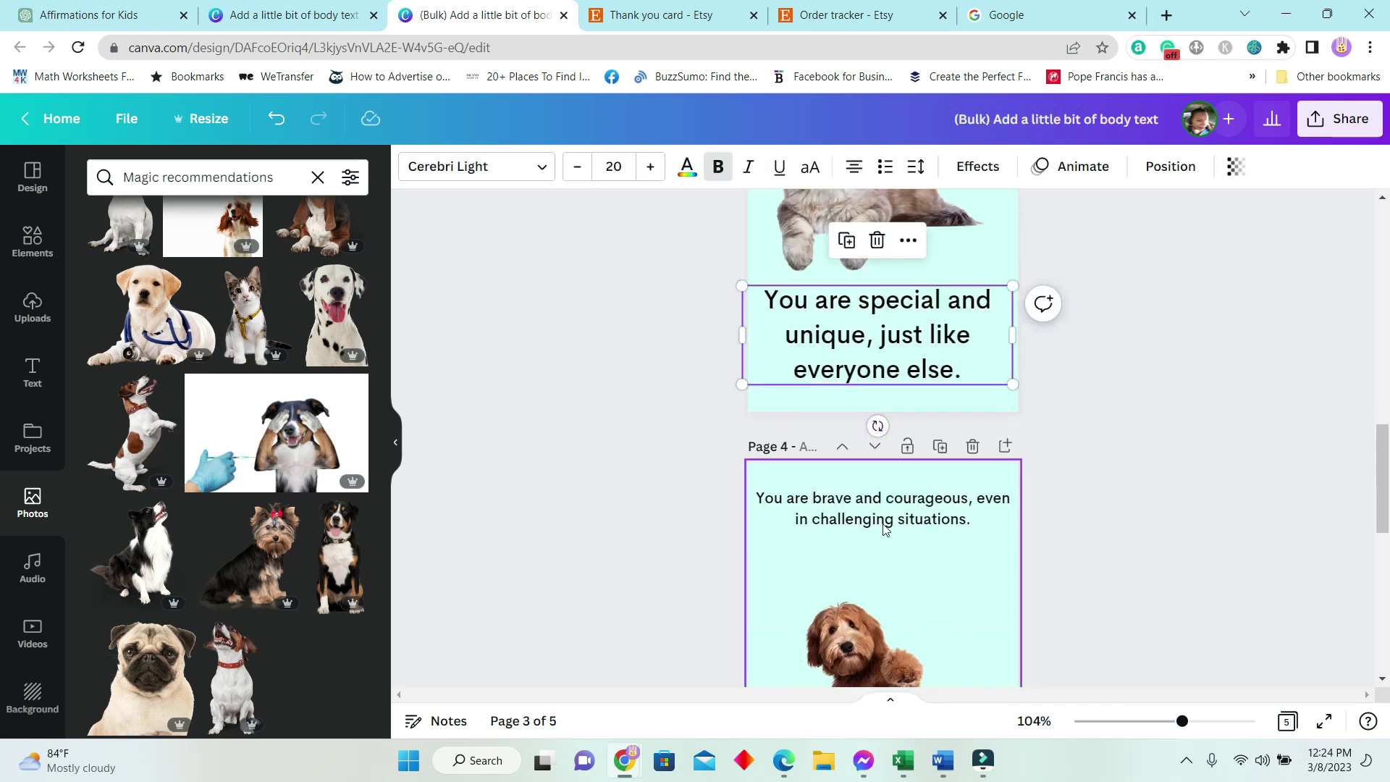
{"action": "left_click", "coordinate": [615, 165]}
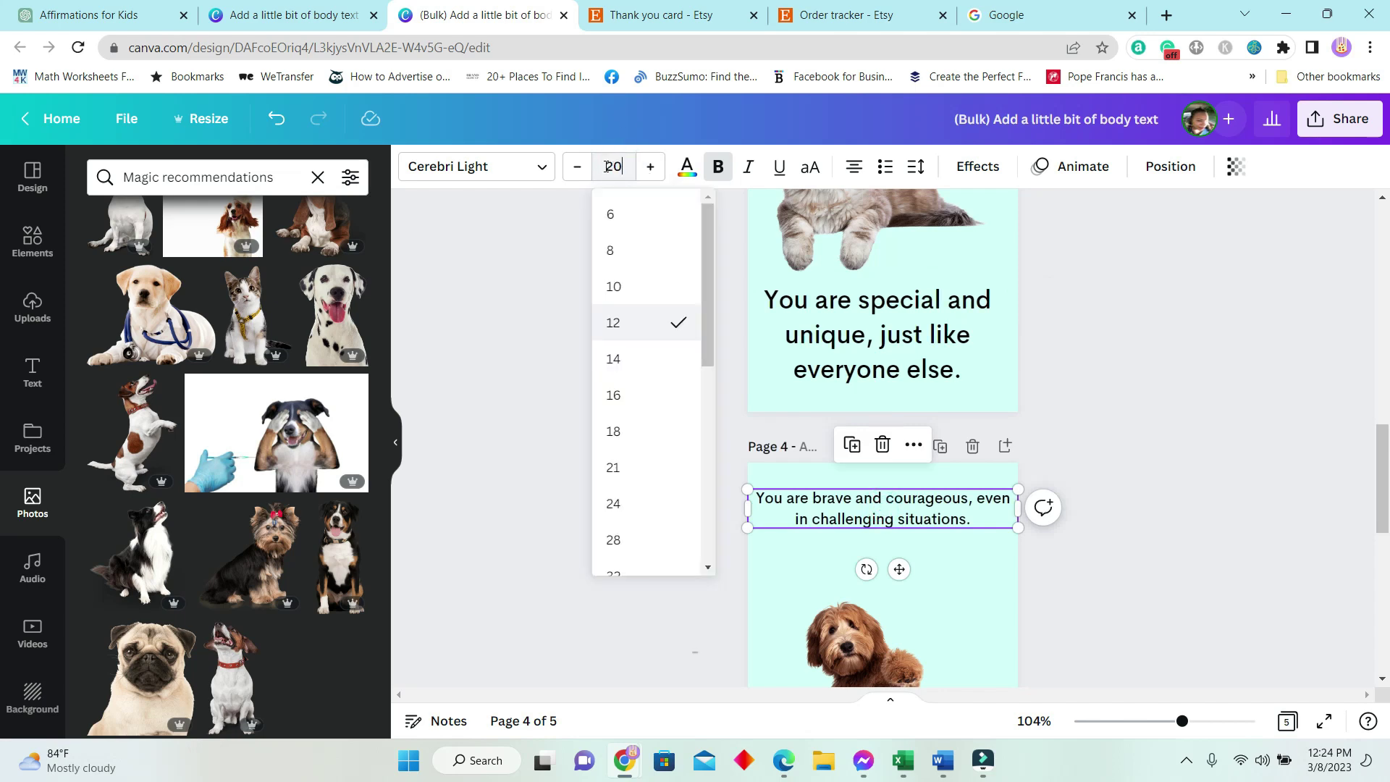
{"action": "key", "text": "Return"}
{"action": "scroll", "coordinate": [868, 435], "scroll_direction": "down", "scroll_amount": 3}
{"action": "left_click", "coordinate": [879, 565]}
{"action": "left_click", "coordinate": [613, 165]}
{"action": "type", "text": "20"}
{"action": "key", "text": "Return"}
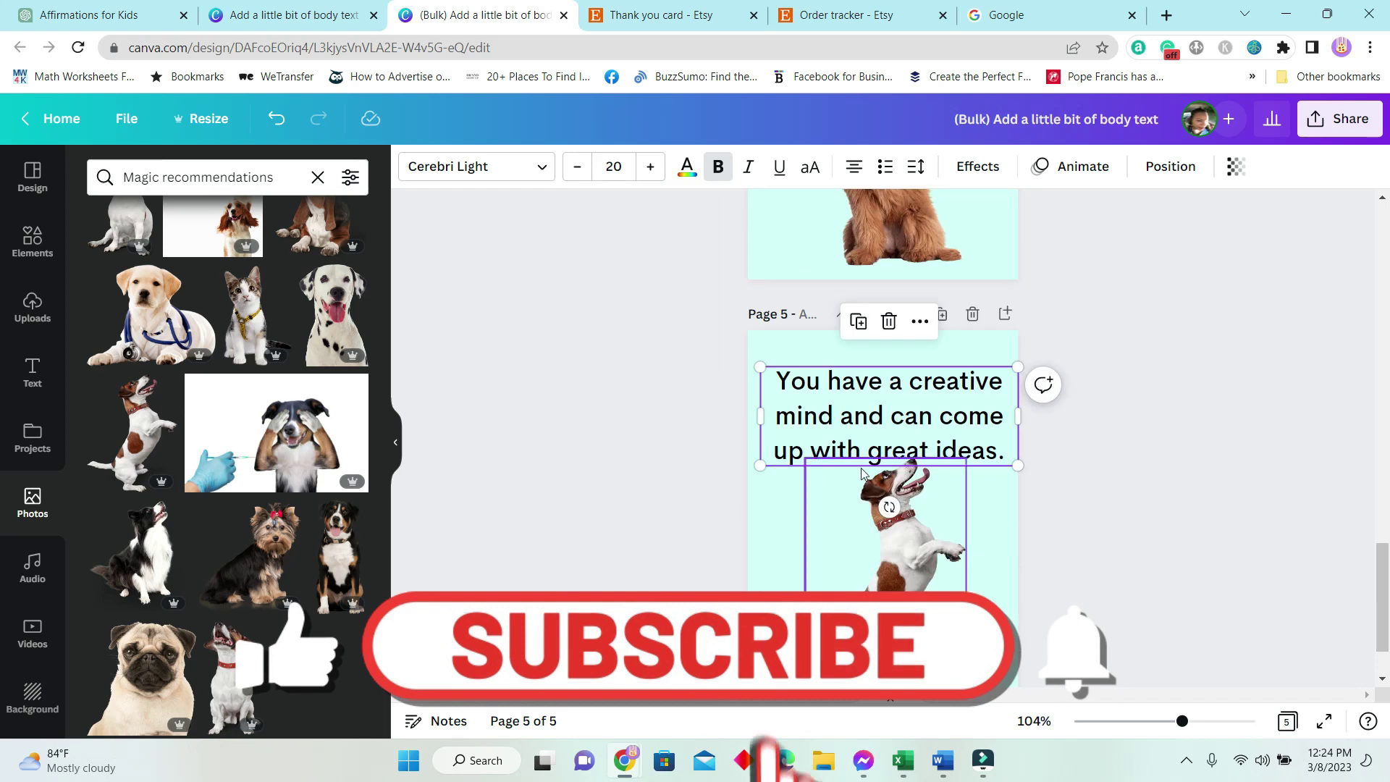
Set pages 2 and 1 text to size 20 and centre the pug on page 1
{"action": "left_click", "coordinate": [862, 473]}
{"action": "scroll", "coordinate": [869, 434], "scroll_direction": "up", "scroll_amount": 10}
{"action": "left_click", "coordinate": [888, 364]}
{"action": "left_click", "coordinate": [614, 165]}
{"action": "type", "text": "20"}
{"action": "key", "text": "Return"}
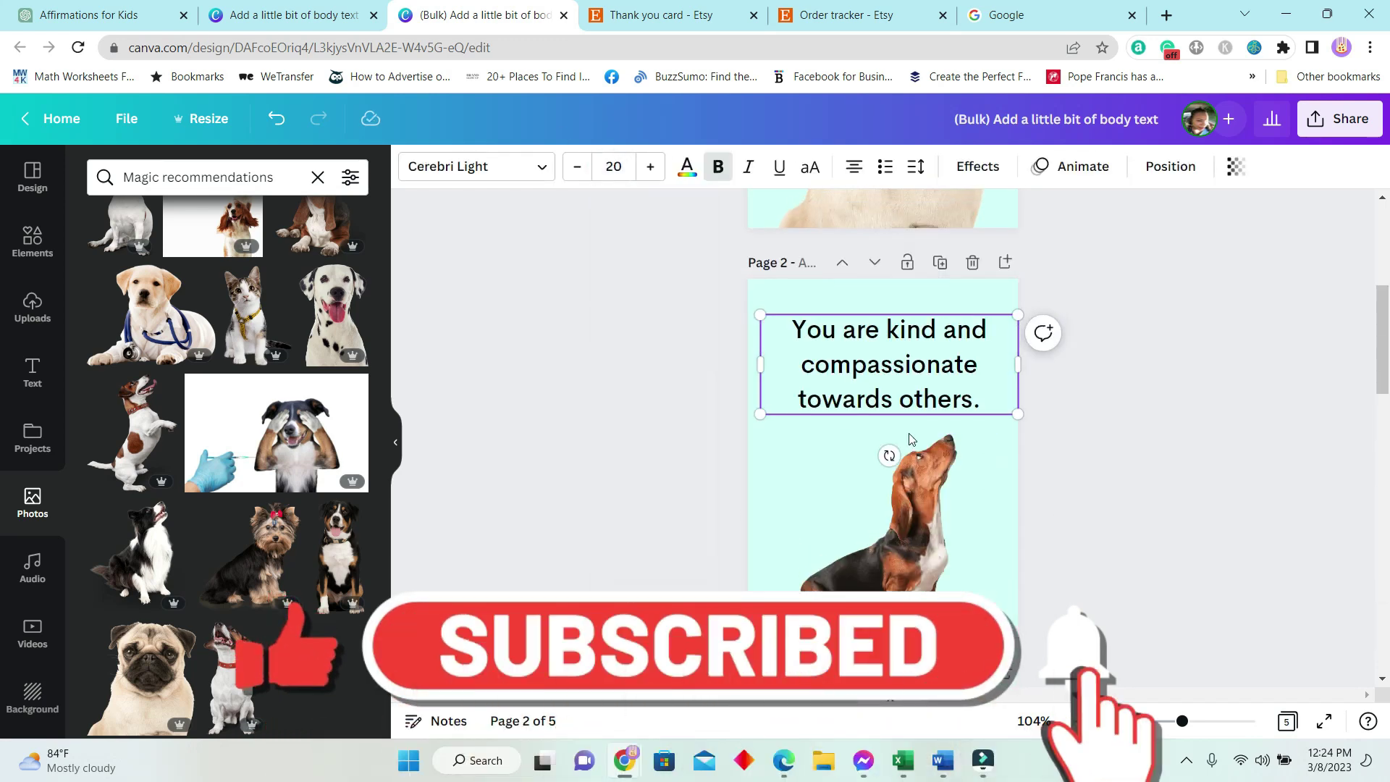
{"action": "scroll", "coordinate": [910, 438], "scroll_direction": "up", "scroll_amount": 3}
{"action": "left_click", "coordinate": [888, 326]}
{"action": "left_click", "coordinate": [614, 166]}
{"action": "type", "text": "20"}
{"action": "key", "text": "Return"}
{"action": "left_click_drag", "start_coordinate": [890, 500], "coordinate": [877, 532]}
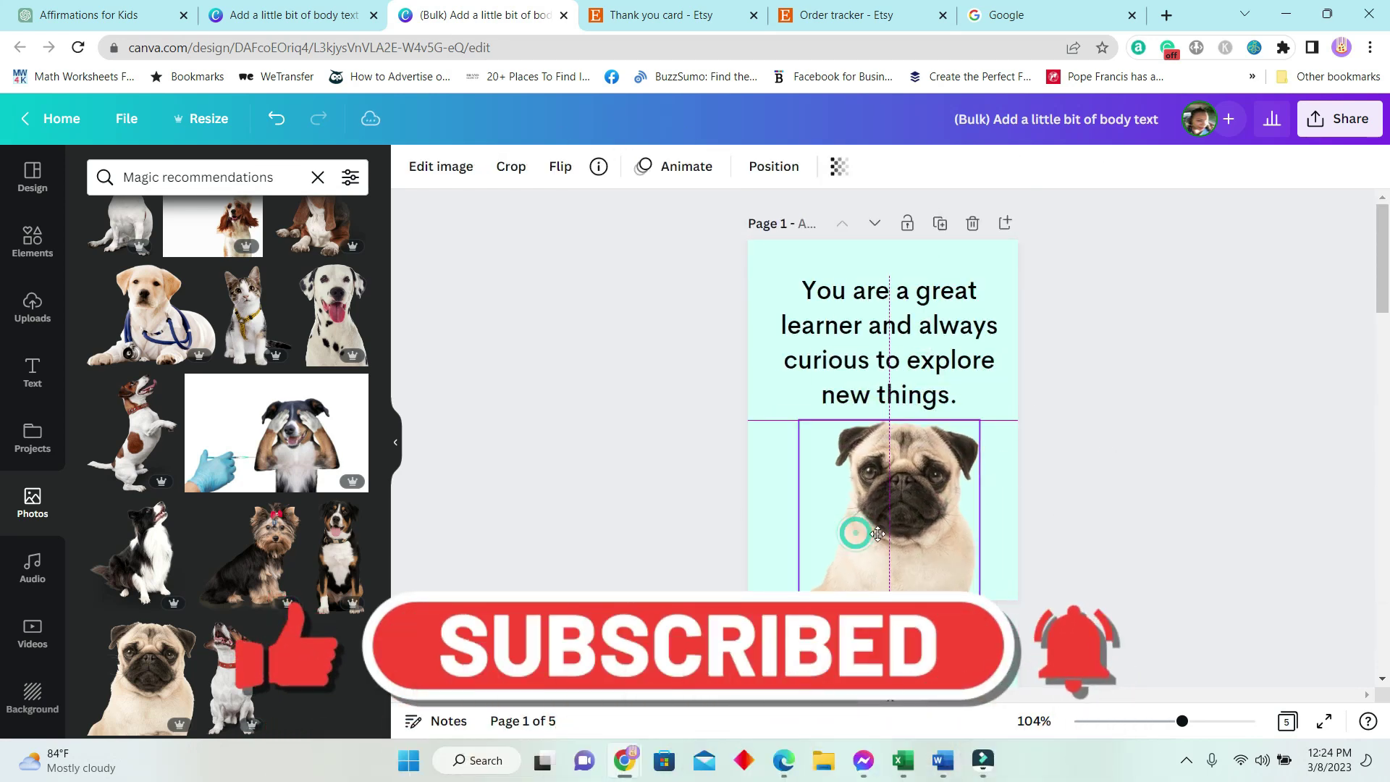
{"action": "left_click", "coordinate": [1070, 485]}
{"action": "scroll", "coordinate": [1069, 486], "scroll_direction": "down", "scroll_amount": 5}
{"action": "scroll", "coordinate": [1016, 459], "scroll_direction": "down", "scroll_amount": 5}
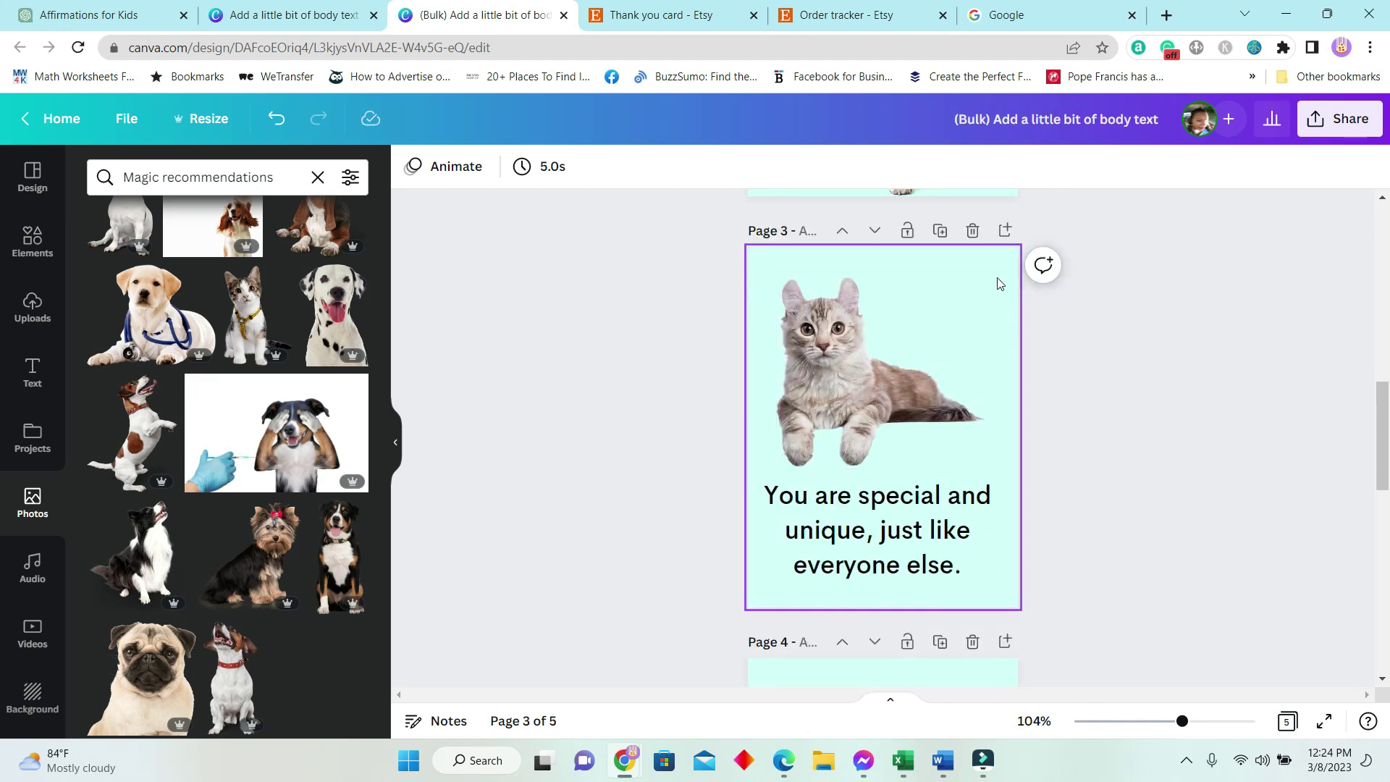
Give page 3 a pale pink background using a custom colour
{"action": "left_click", "coordinate": [411, 169]}
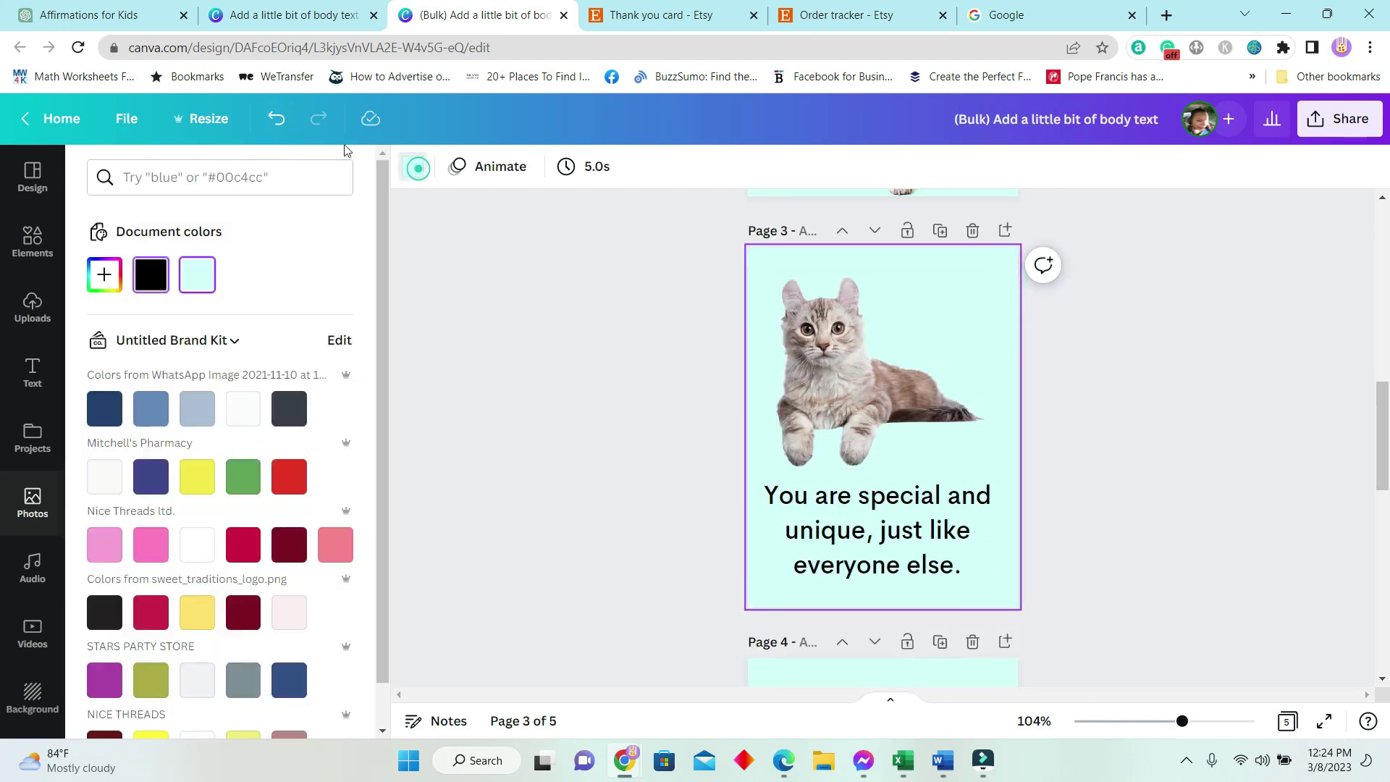
{"action": "scroll", "coordinate": [297, 635], "scroll_direction": "down", "scroll_amount": 5}
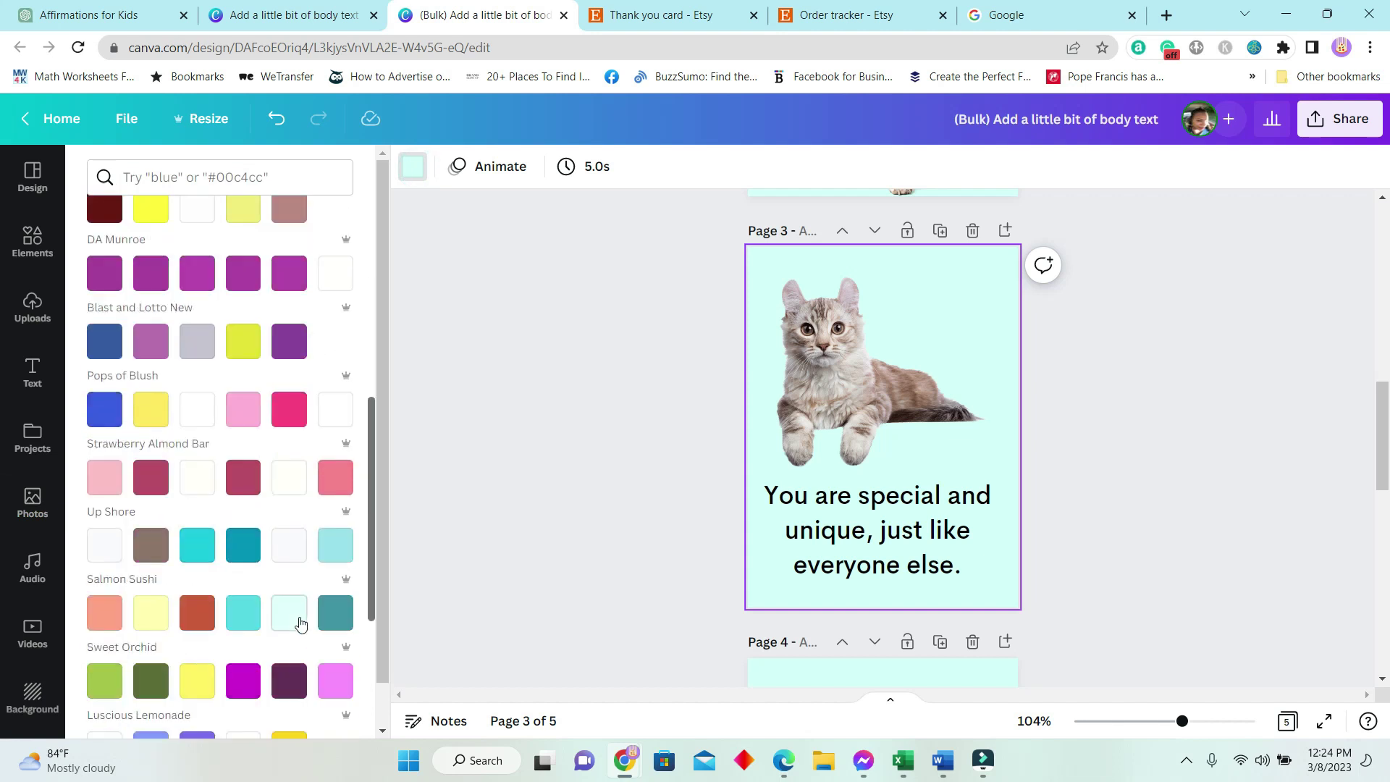
{"action": "left_click", "coordinate": [289, 613]}
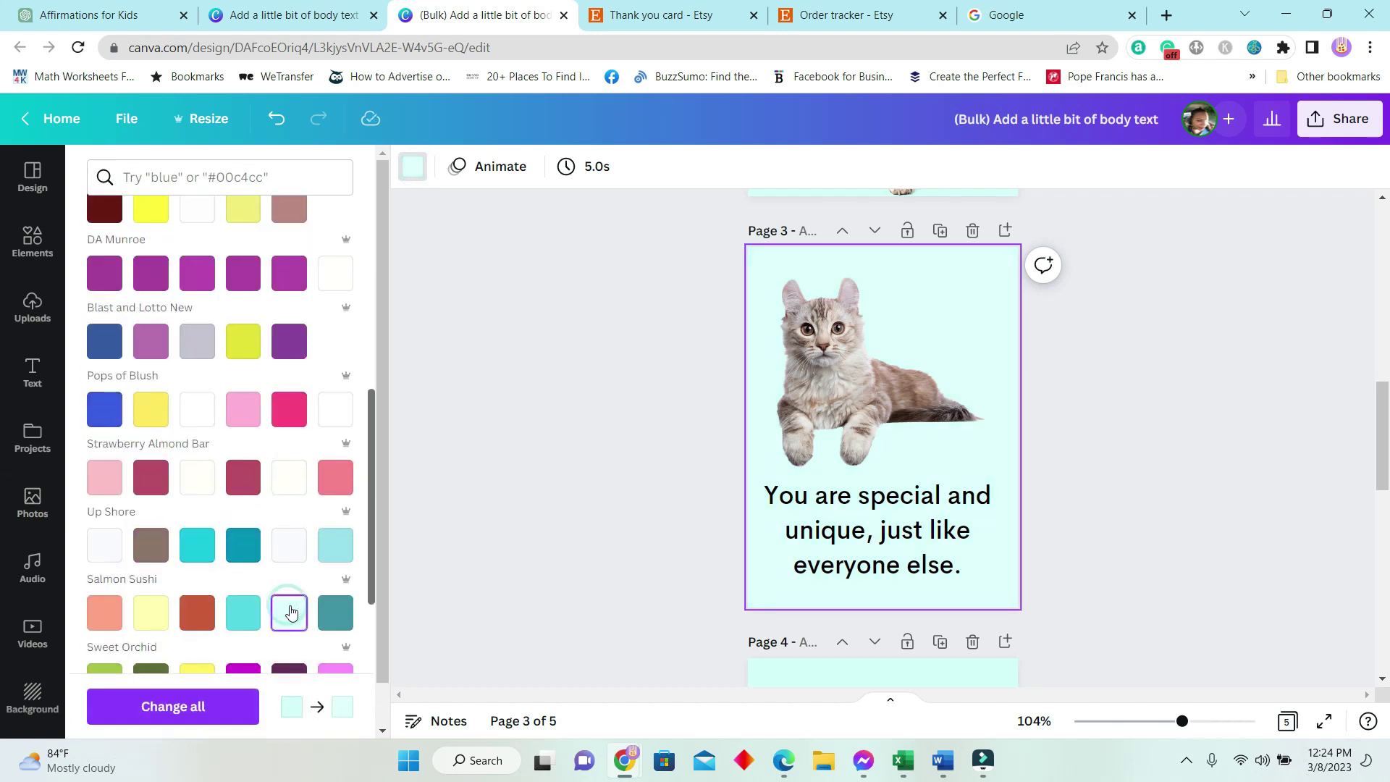
{"action": "scroll", "coordinate": [240, 641], "scroll_direction": "down", "scroll_amount": 3}
{"action": "left_click", "coordinate": [104, 343]}
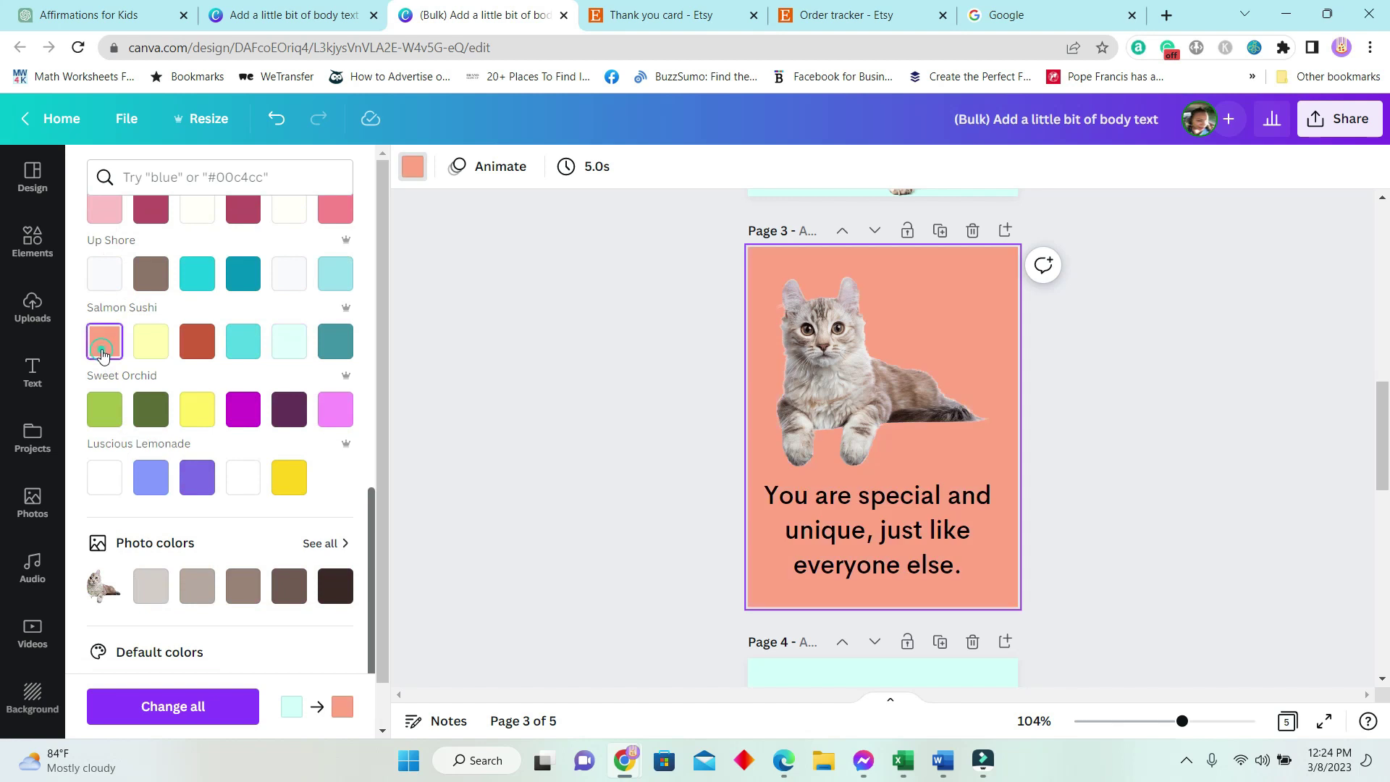
{"action": "left_click", "coordinate": [411, 170]}
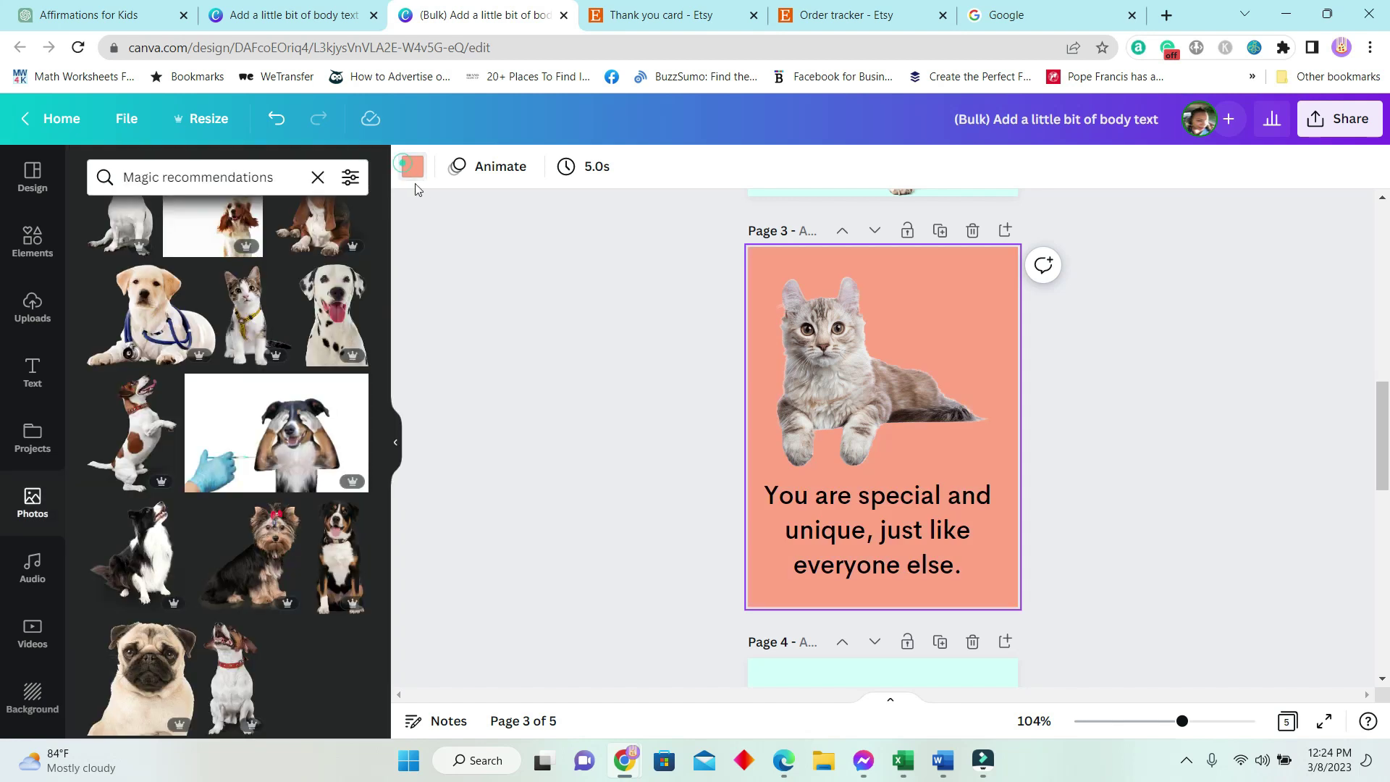
{"action": "left_click", "coordinate": [414, 169]}
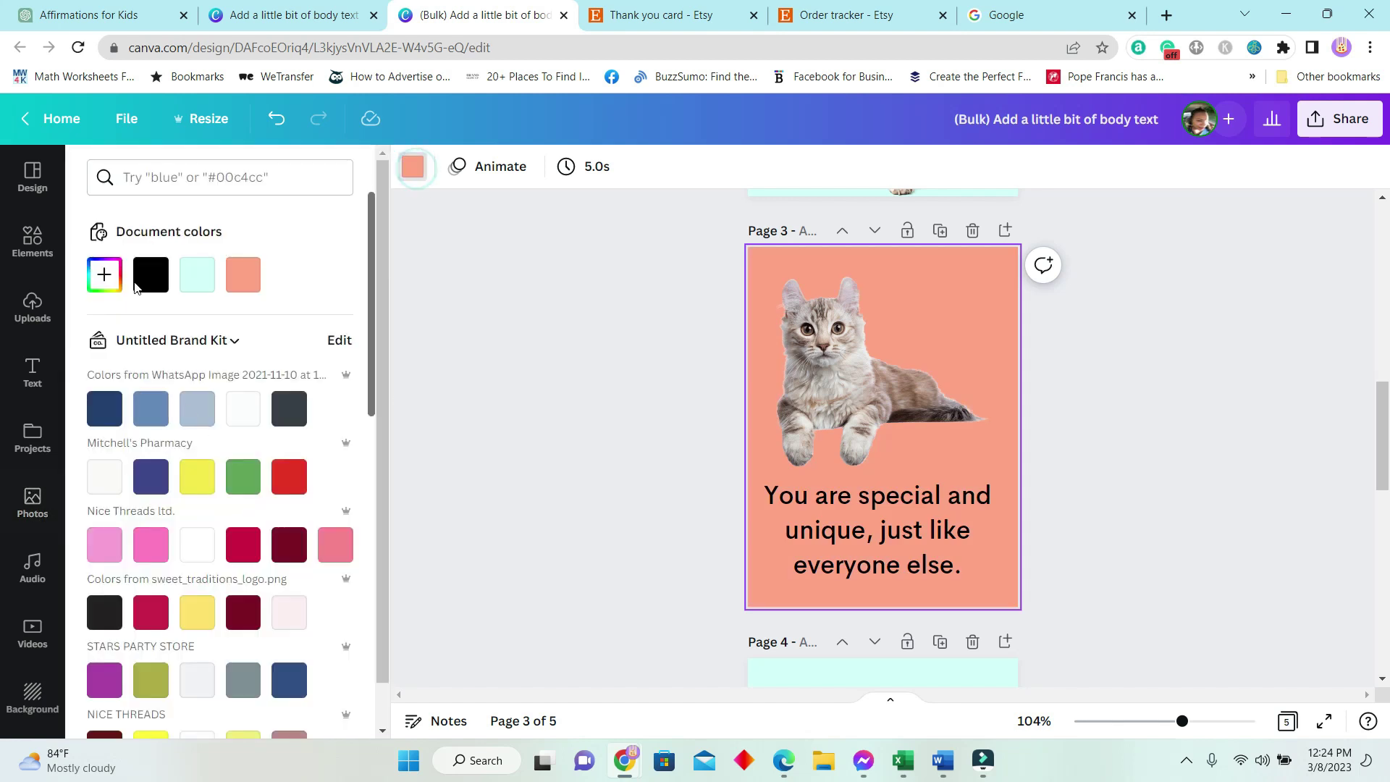
{"action": "left_click", "coordinate": [106, 274]}
{"action": "left_click_drag", "start_coordinate": [216, 320], "coordinate": [153, 312]}
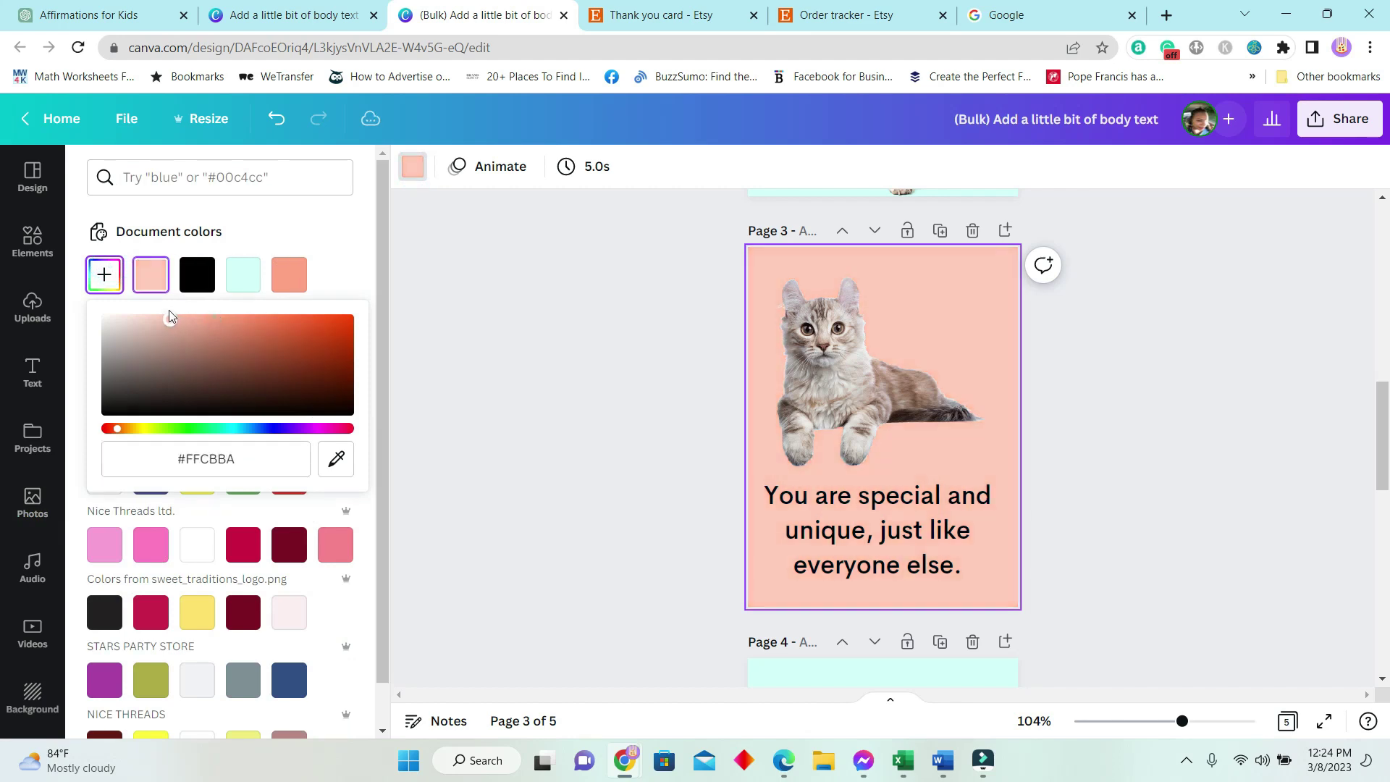
{"action": "left_click_drag", "start_coordinate": [146, 309], "coordinate": [121, 308]}
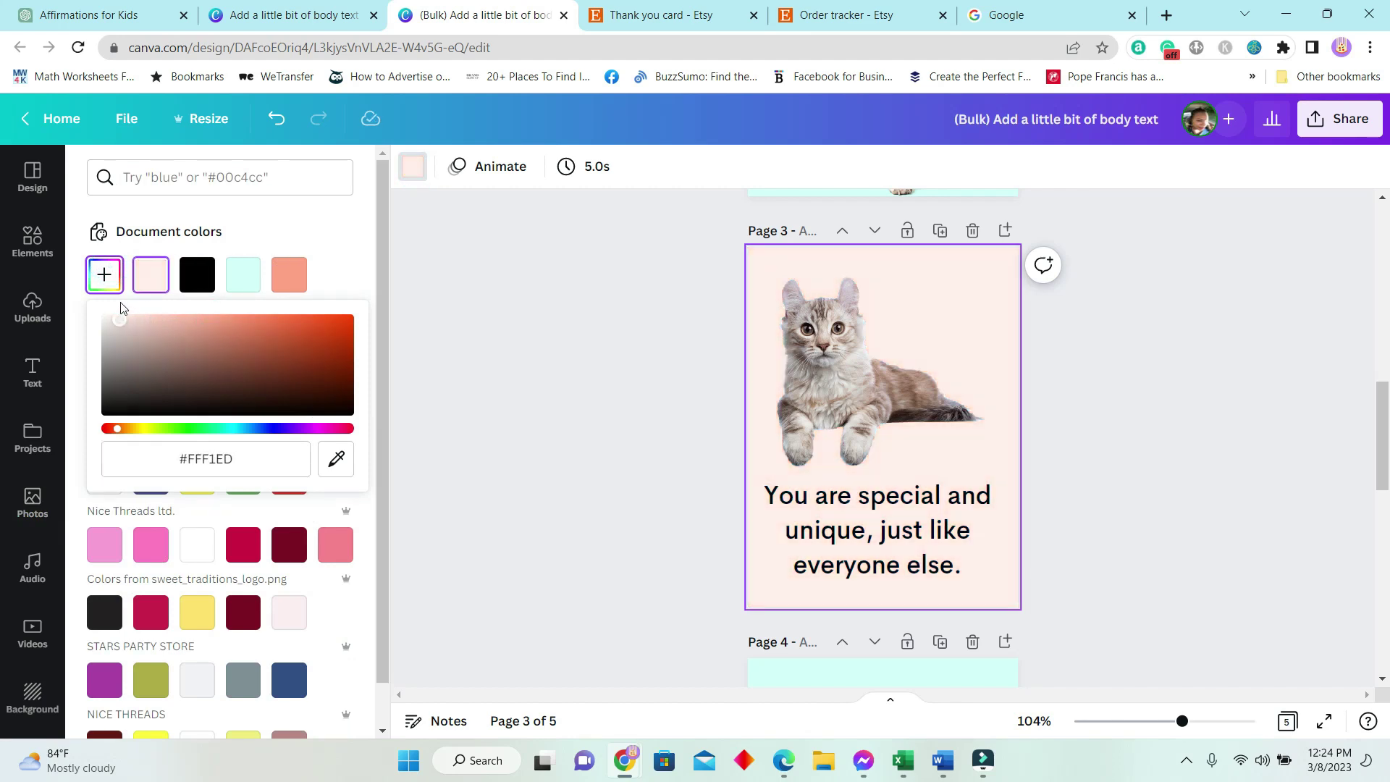
{"action": "left_click", "coordinate": [1110, 516]}
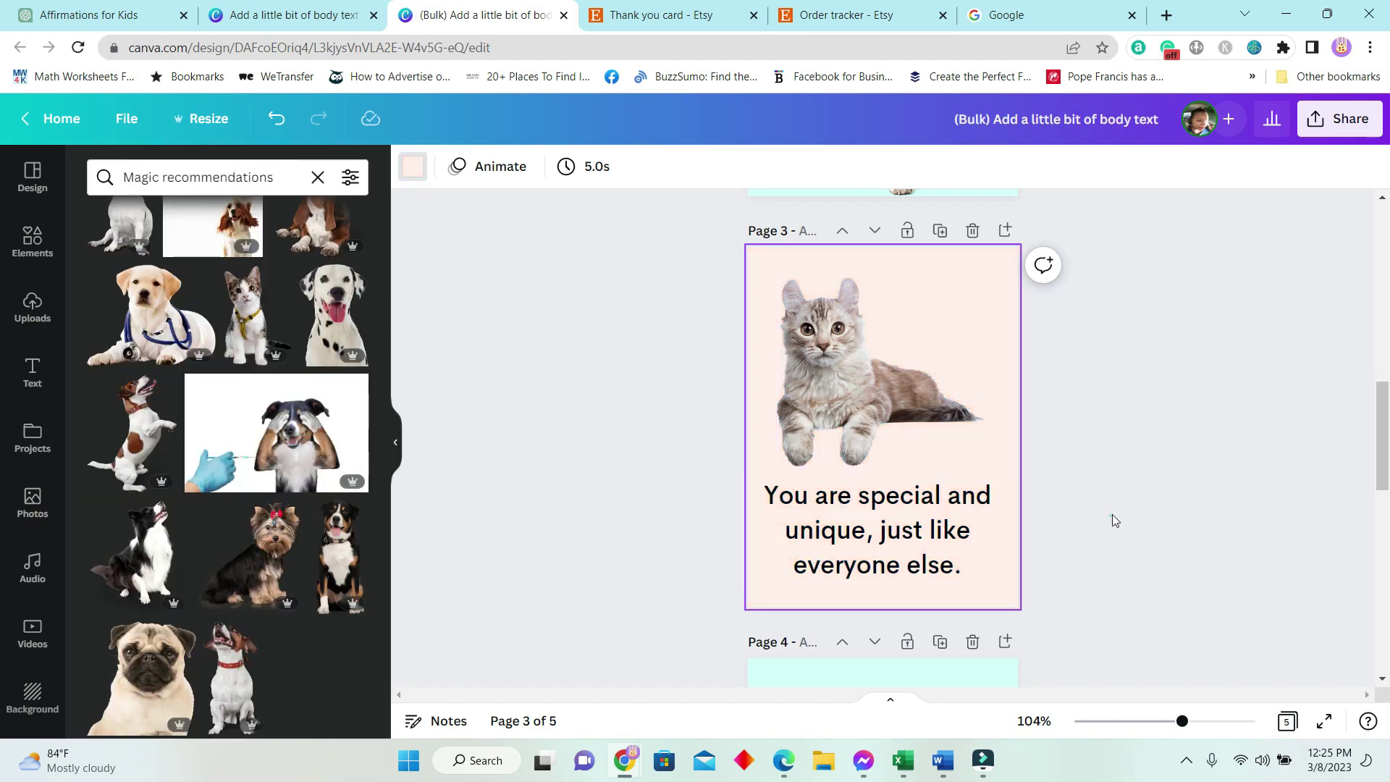
{"action": "scroll", "coordinate": [996, 549], "scroll_direction": "down", "scroll_amount": 5}
Give page 4 a mint background
{"action": "left_click", "coordinate": [978, 399]}
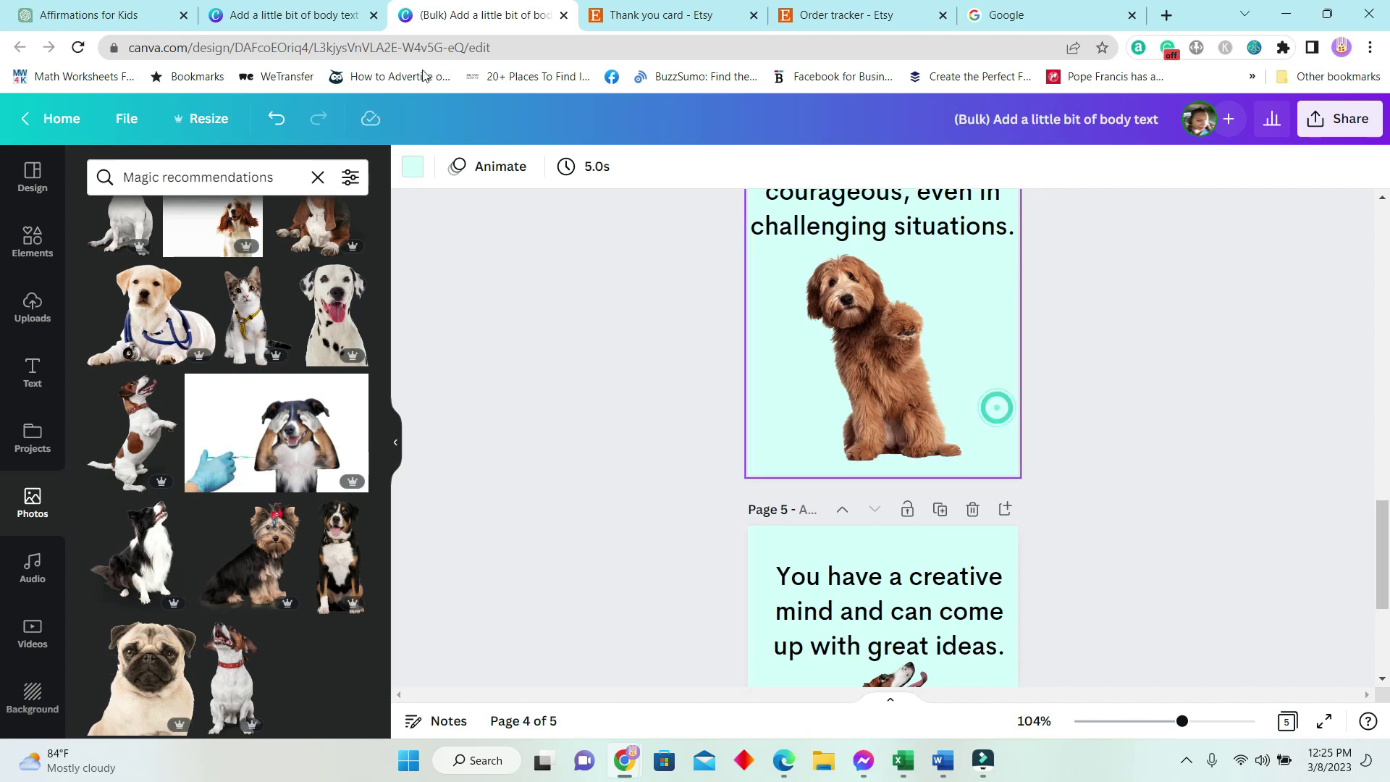
{"action": "left_click", "coordinate": [412, 171]}
{"action": "left_click", "coordinate": [241, 571]}
{"action": "scroll", "coordinate": [218, 608], "scroll_direction": "down", "scroll_amount": 5}
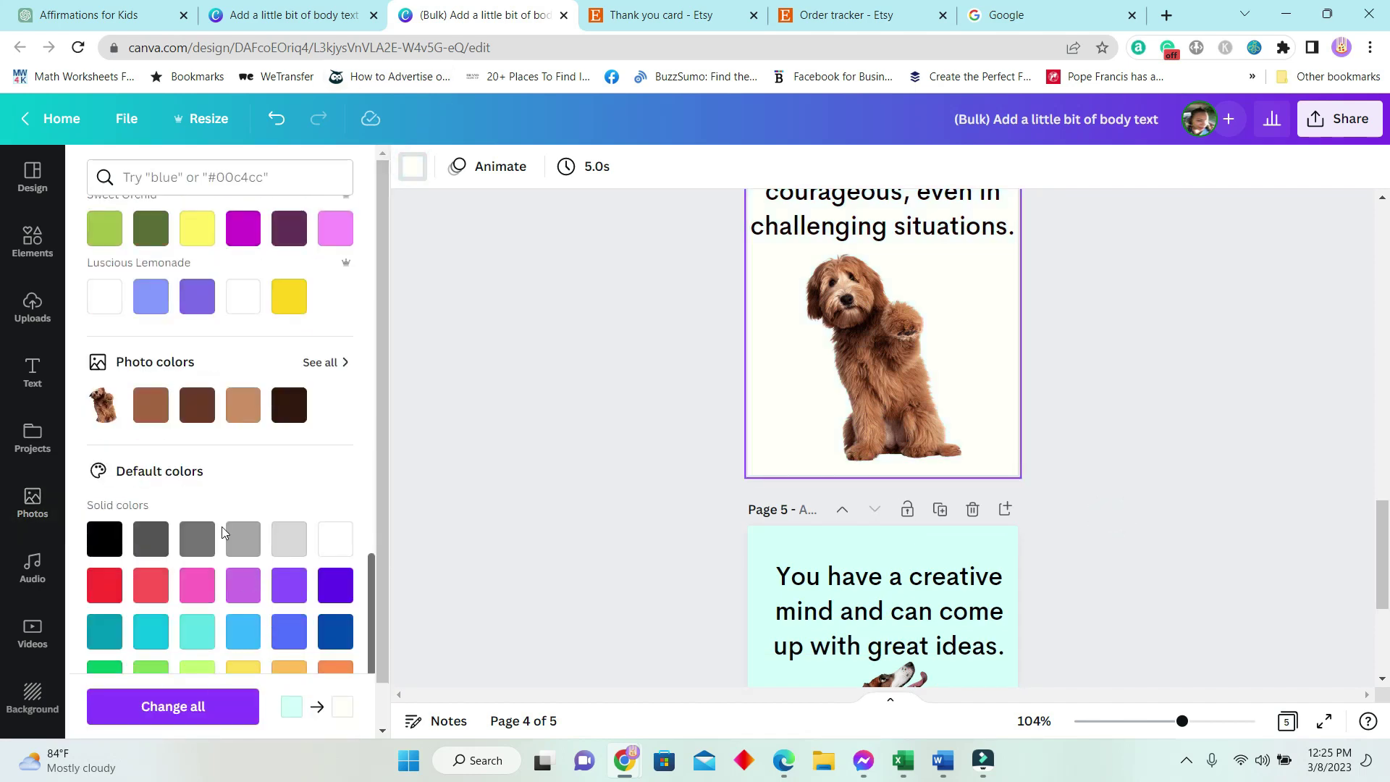
{"action": "scroll", "coordinate": [205, 642], "scroll_direction": "down", "scroll_amount": 5}
{"action": "scroll", "coordinate": [204, 643], "scroll_direction": "up", "scroll_amount": 10}
{"action": "left_click", "coordinate": [104, 227]}
{"action": "left_click", "coordinate": [224, 386]}
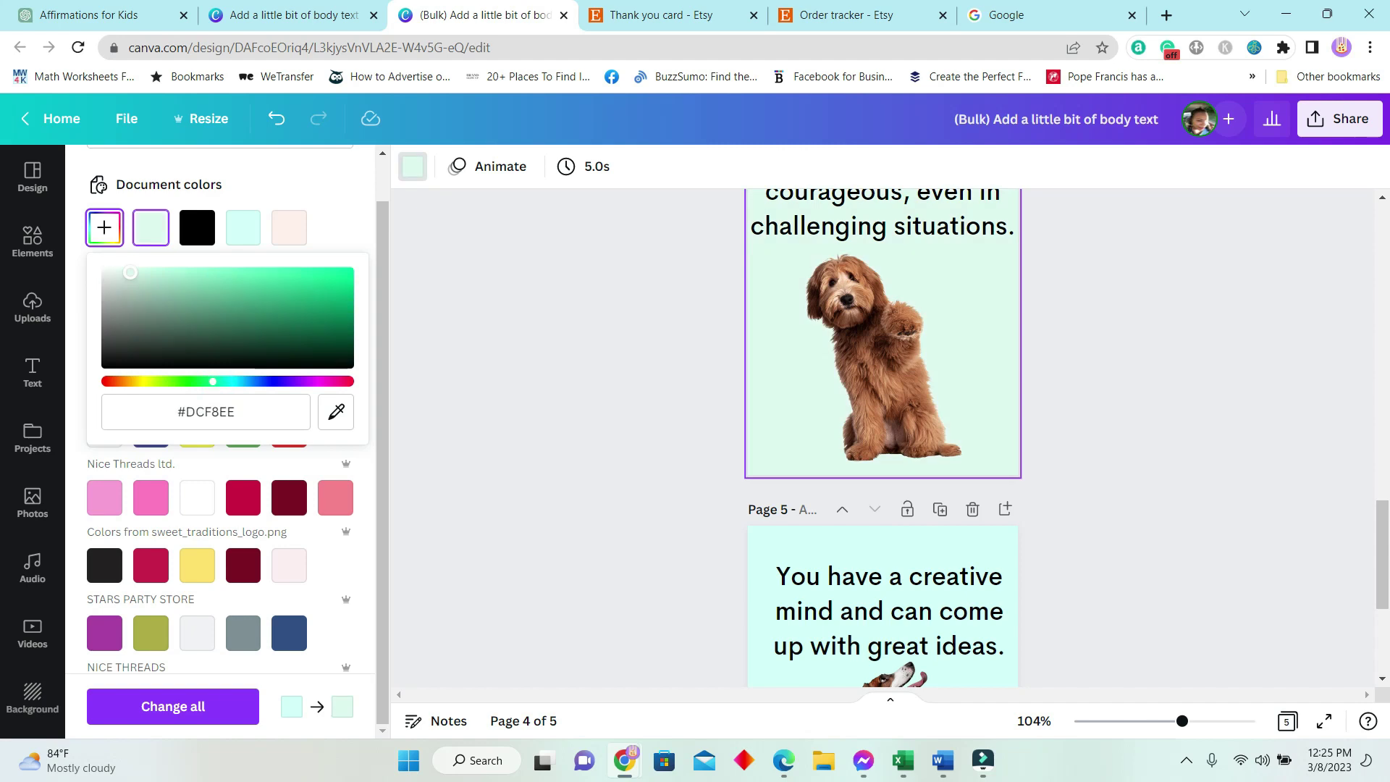
Set page 5's background to light blue and page 1's to pale yellow
{"action": "left_click", "coordinate": [937, 549]}
{"action": "left_click", "coordinate": [104, 227]}
{"action": "left_click", "coordinate": [146, 273]}
{"action": "scroll", "coordinate": [988, 543], "scroll_direction": "up", "scroll_amount": 10}
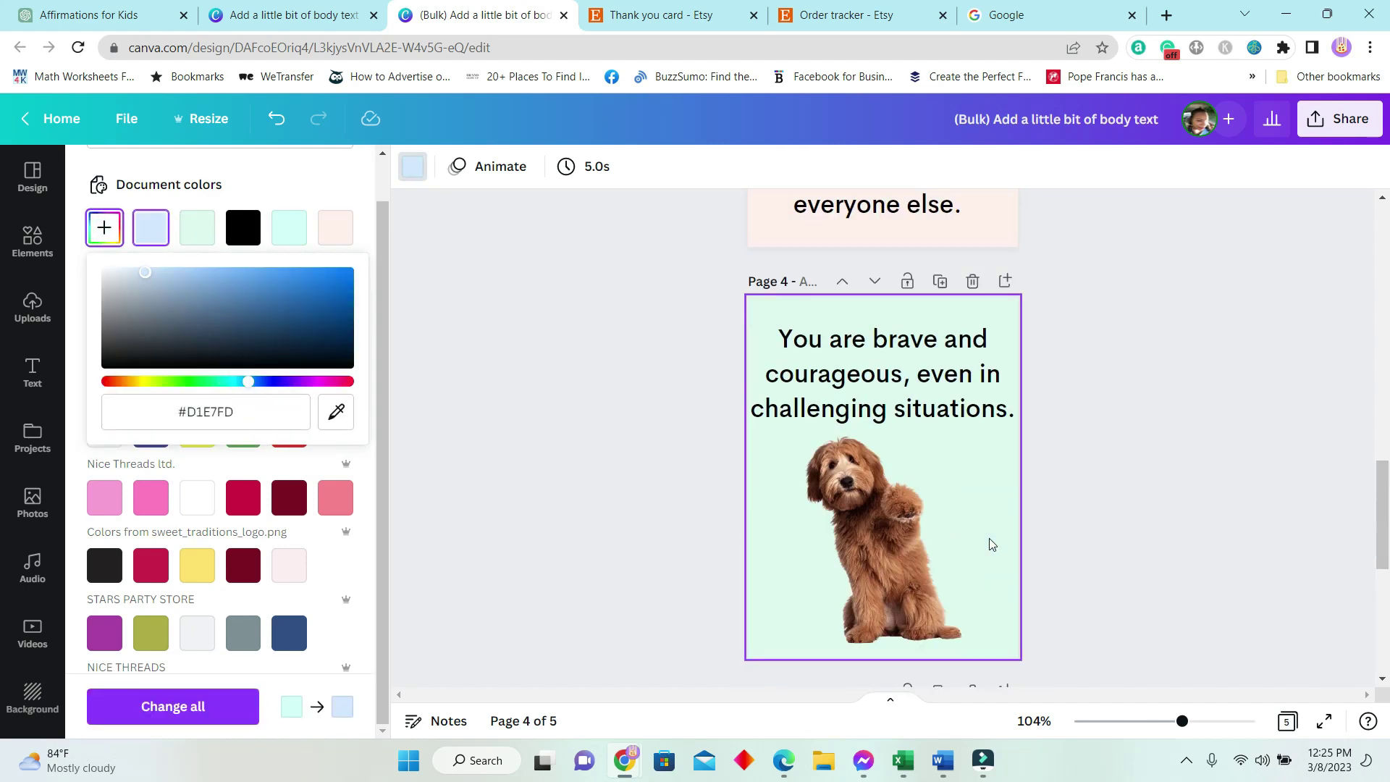
{"action": "left_click", "coordinate": [762, 484]}
{"action": "left_click", "coordinate": [923, 482]}
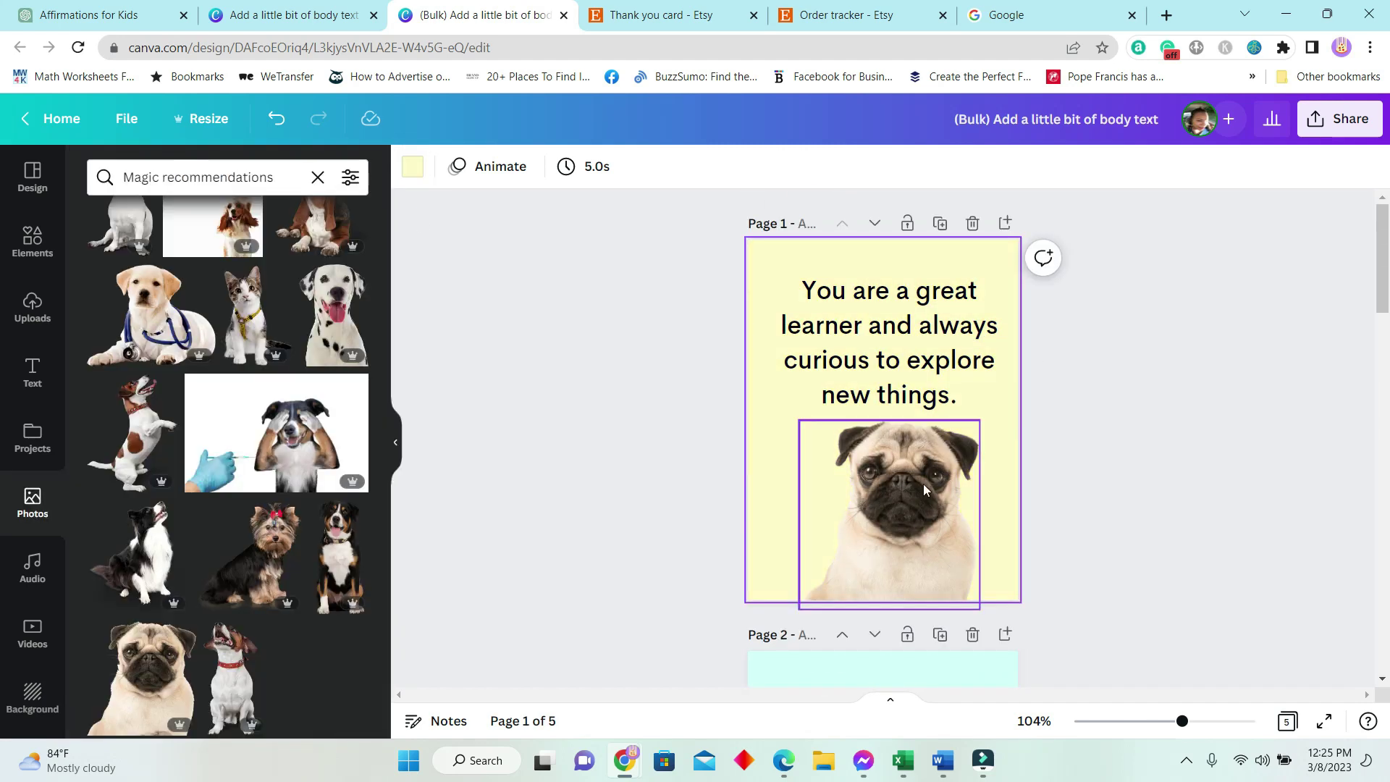
{"action": "left_click", "coordinate": [1124, 454]}
{"action": "scroll", "coordinate": [1125, 454], "scroll_direction": "down", "scroll_amount": 2}
{"action": "scroll", "coordinate": [1125, 454], "scroll_direction": "down", "scroll_amount": 5}
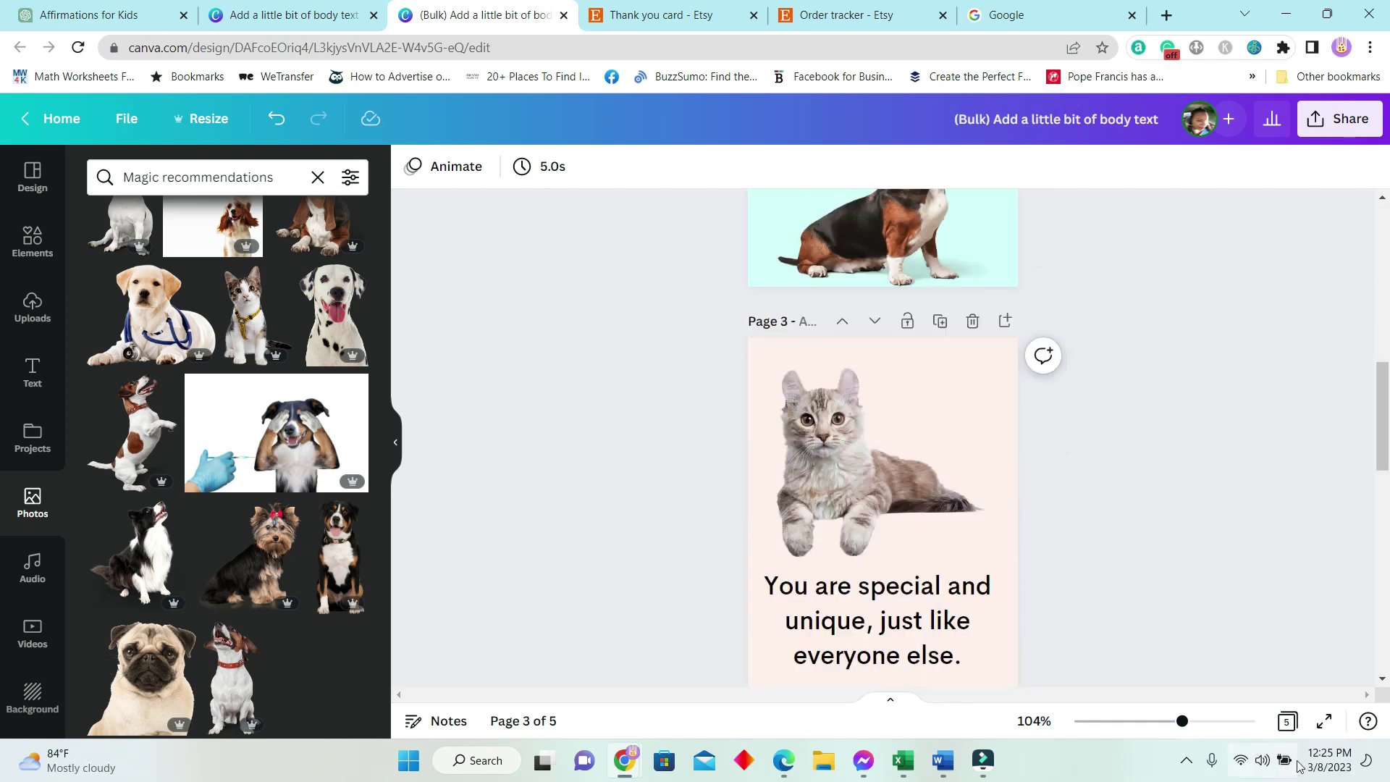
Review all five cards in Grid view, then preview them full screen
{"action": "left_click", "coordinate": [1287, 721]}
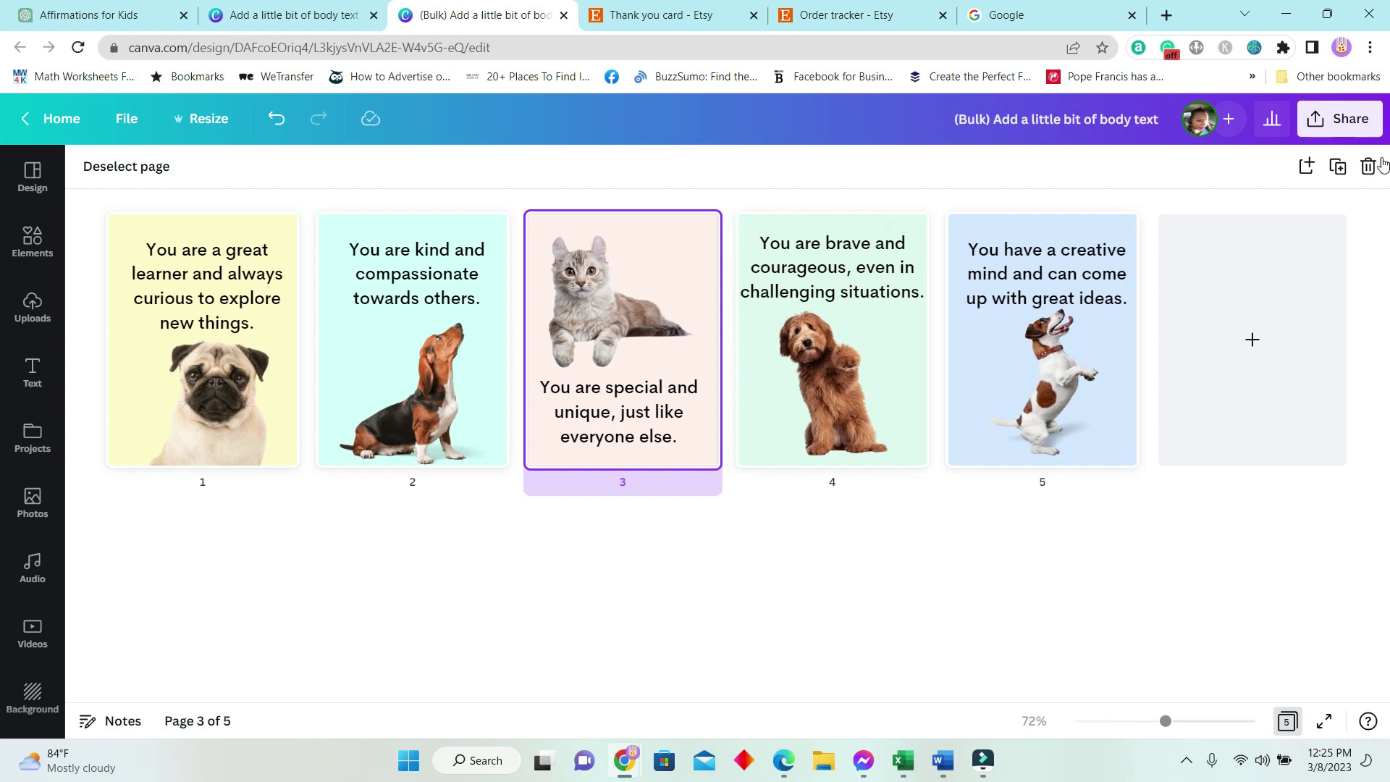
{"action": "left_click", "coordinate": [1323, 723]}
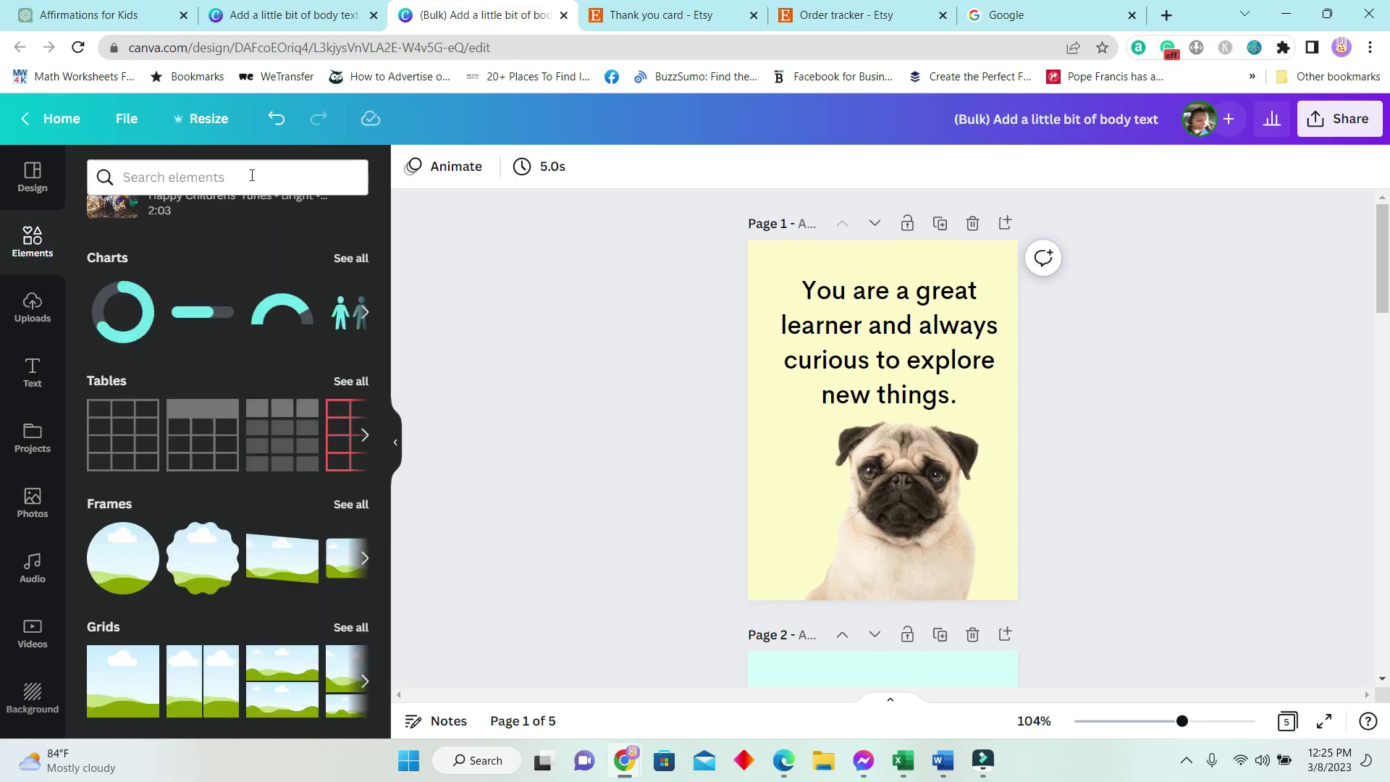
Search elements for 'paint stroke' and place a pale stroke over page 1's text
{"action": "left_click", "coordinate": [251, 174]}
{"action": "type", "text": "paint strole"}
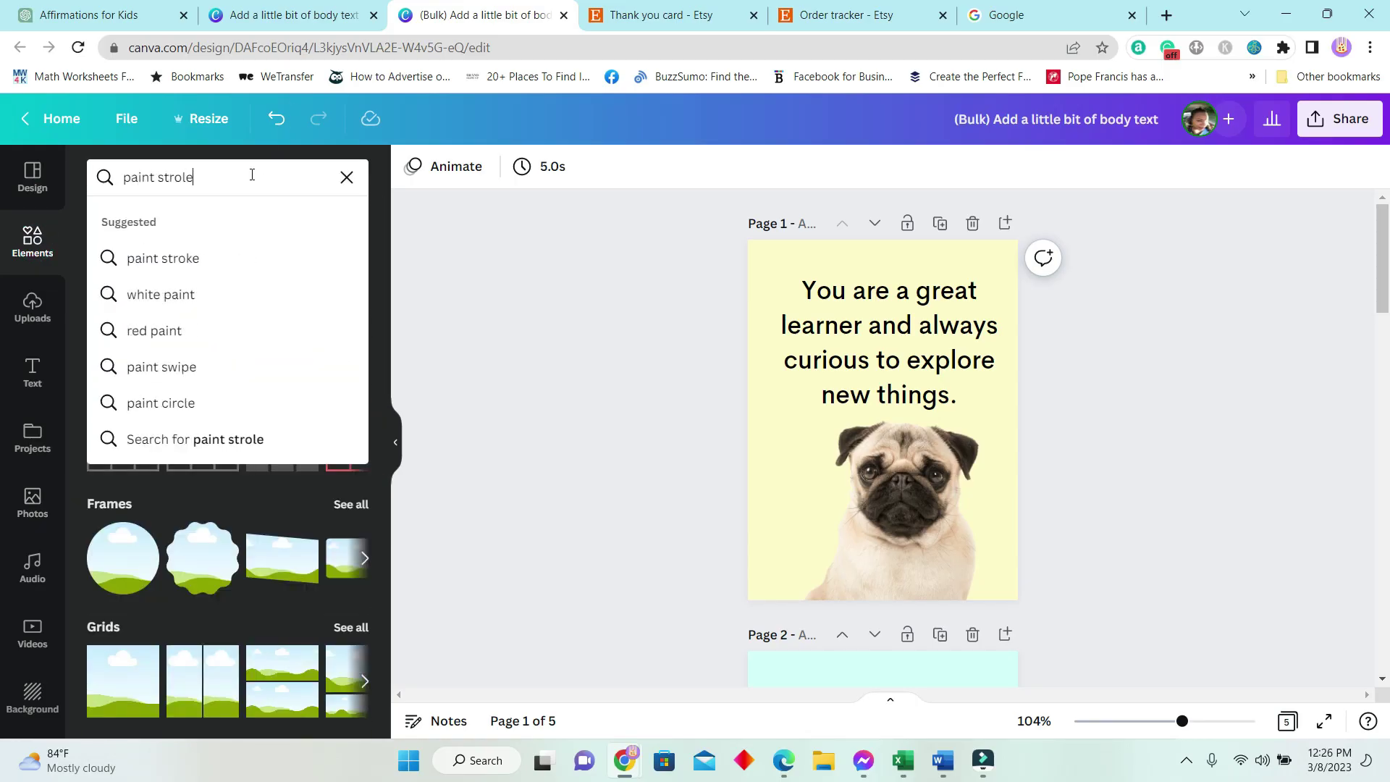
{"action": "left_click", "coordinate": [163, 257]}
{"action": "left_click", "coordinate": [123, 369]}
{"action": "left_click_drag", "start_coordinate": [640, 347], "coordinate": [888, 391]}
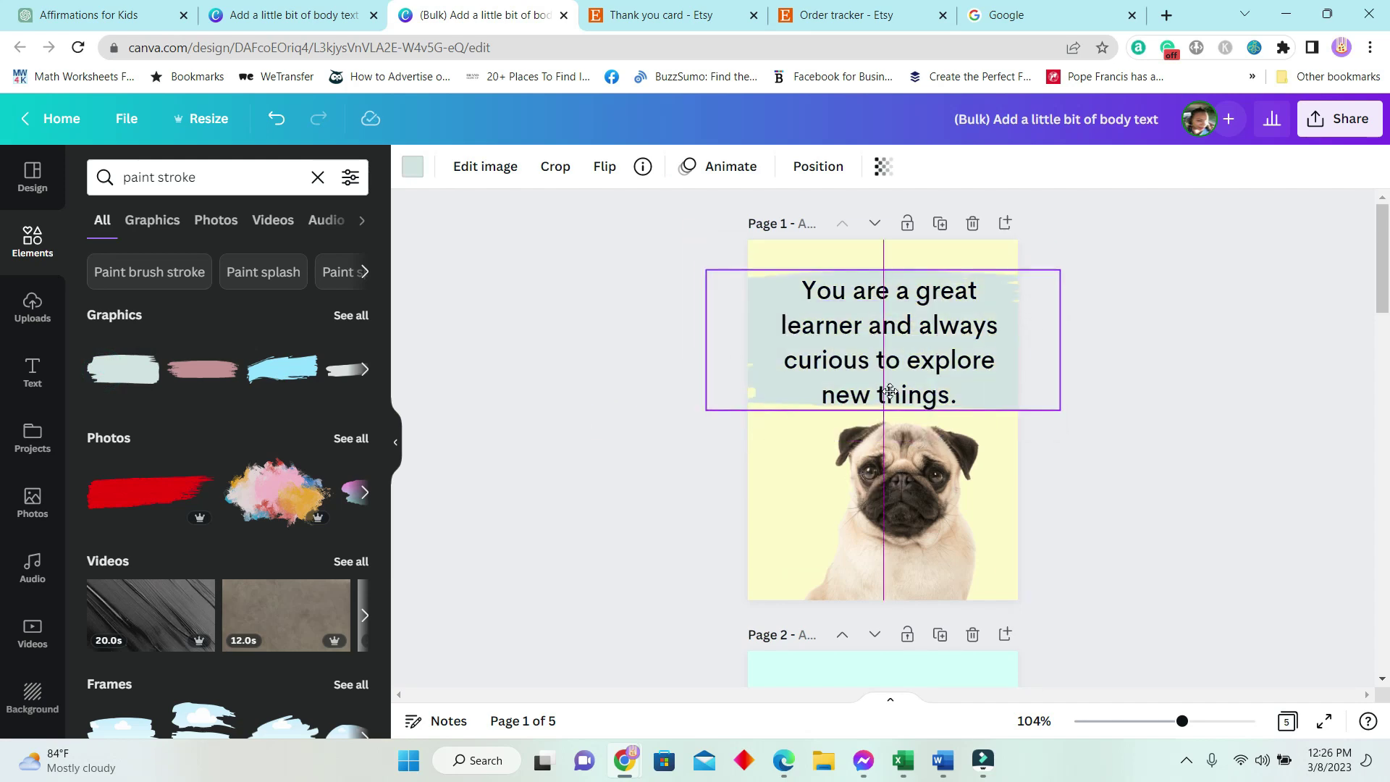
{"action": "scroll", "coordinate": [558, 401], "scroll_direction": "down", "scroll_amount": 5}
Place an orange stroke on page 2, a pink cloud on page 3, and a yellow stroke on page 4
{"action": "left_click", "coordinate": [351, 314]}
{"action": "mouse_move", "coordinate": [323, 449]}
{"action": "left_mouse_down"}
{"action": "mouse_move", "coordinate": [831, 458]}
{"action": "mouse_move", "coordinate": [869, 407]}
{"action": "left_mouse_up"}
{"action": "left_click_drag", "start_coordinate": [1014, 450], "coordinate": [1025, 460]}
{"action": "scroll", "coordinate": [869, 435], "scroll_direction": "down", "scroll_amount": 3}
{"action": "left_click_drag", "start_coordinate": [130, 446], "coordinate": [869, 541]}
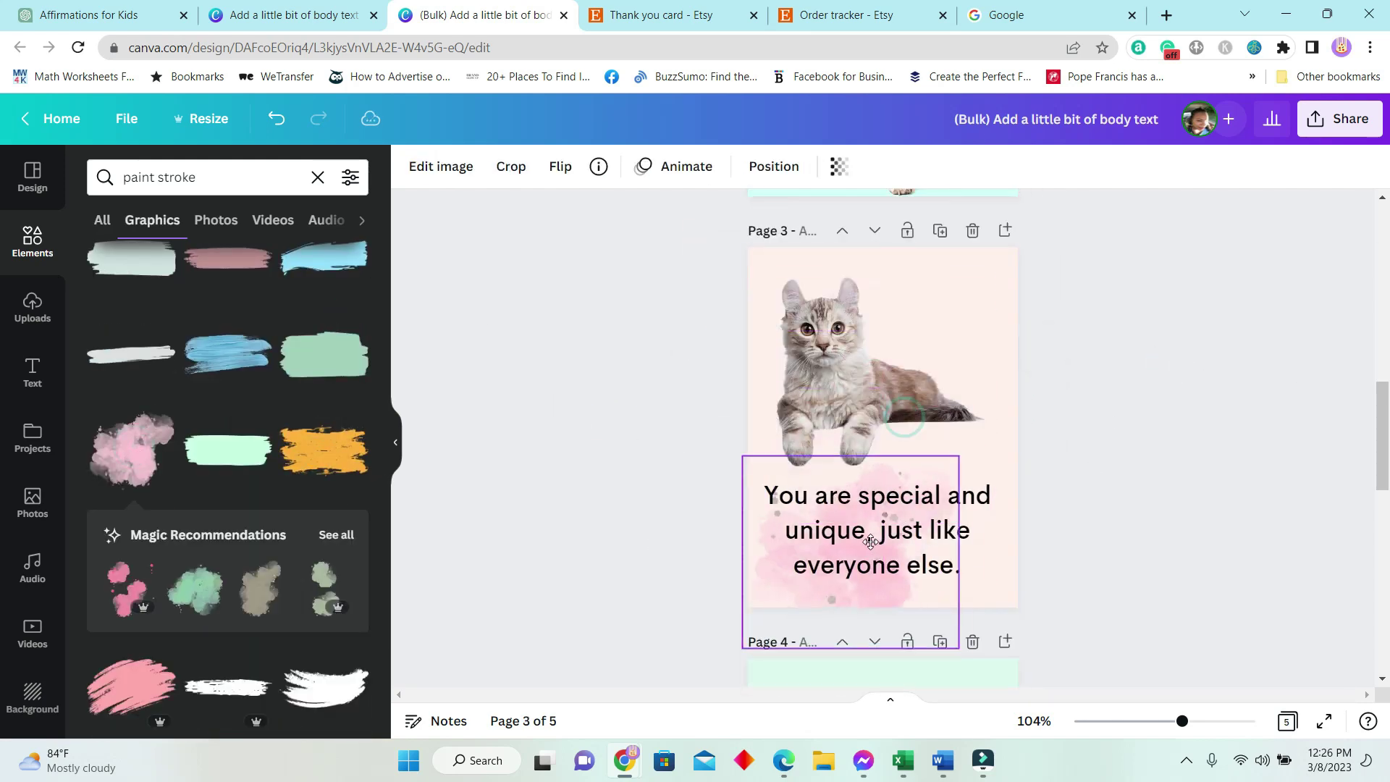
{"action": "left_click_drag", "start_coordinate": [959, 552], "coordinate": [1052, 543]}
{"action": "left_click_drag", "start_coordinate": [753, 544], "coordinate": [695, 543]}
{"action": "scroll", "coordinate": [1098, 543], "scroll_direction": "down", "scroll_amount": 3}
{"action": "scroll", "coordinate": [294, 540], "scroll_direction": "down", "scroll_amount": 1}
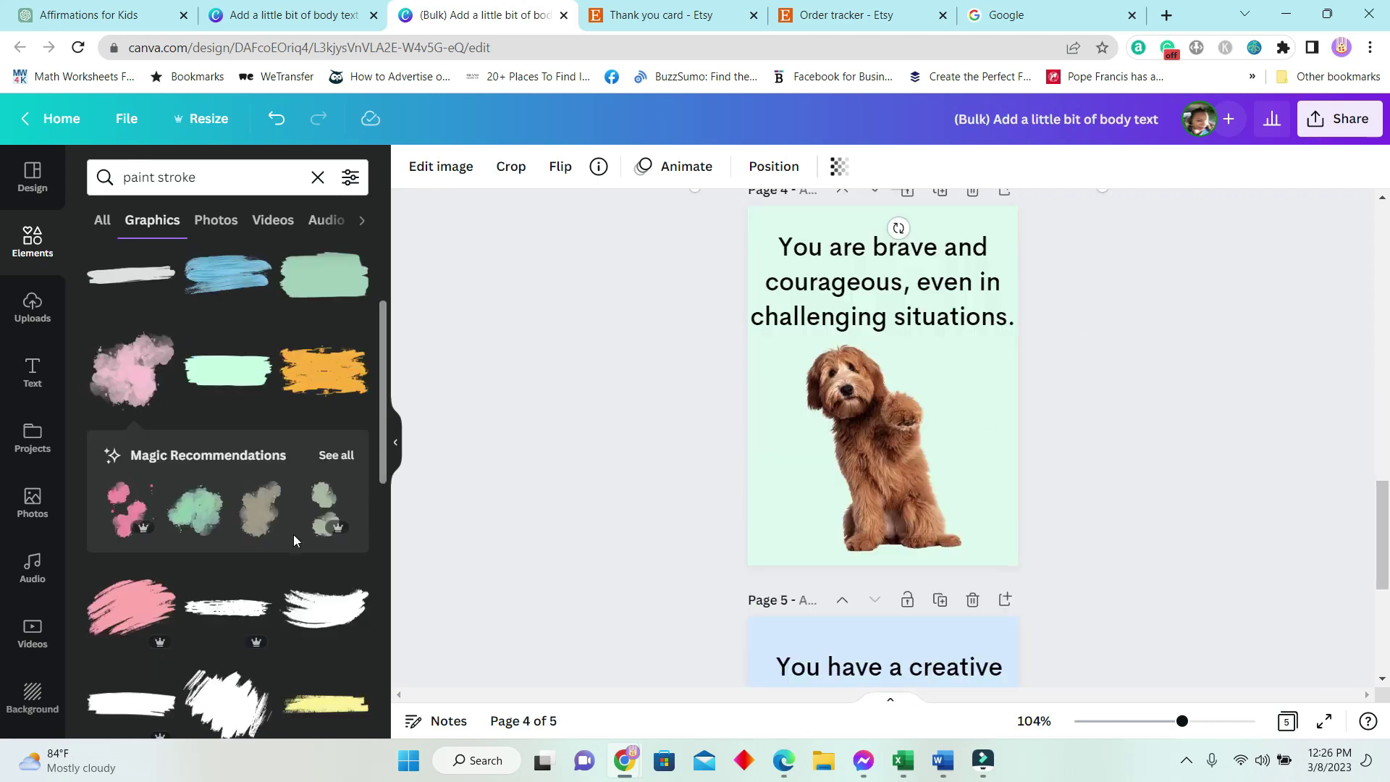
{"action": "left_click_drag", "start_coordinate": [353, 682], "coordinate": [836, 459]}
{"action": "mouse_move", "coordinate": [937, 488]}
{"action": "left_mouse_down"}
{"action": "mouse_move", "coordinate": [1054, 434]}
{"action": "mouse_move", "coordinate": [1260, 443]}
{"action": "left_mouse_up"}
{"action": "scroll", "coordinate": [1087, 435], "scroll_direction": "down", "scroll_amount": 5}
Add a light cyan stroke behind page 5's text and check the dog's layer order
{"action": "left_click_drag", "start_coordinate": [225, 552], "coordinate": [881, 434]}
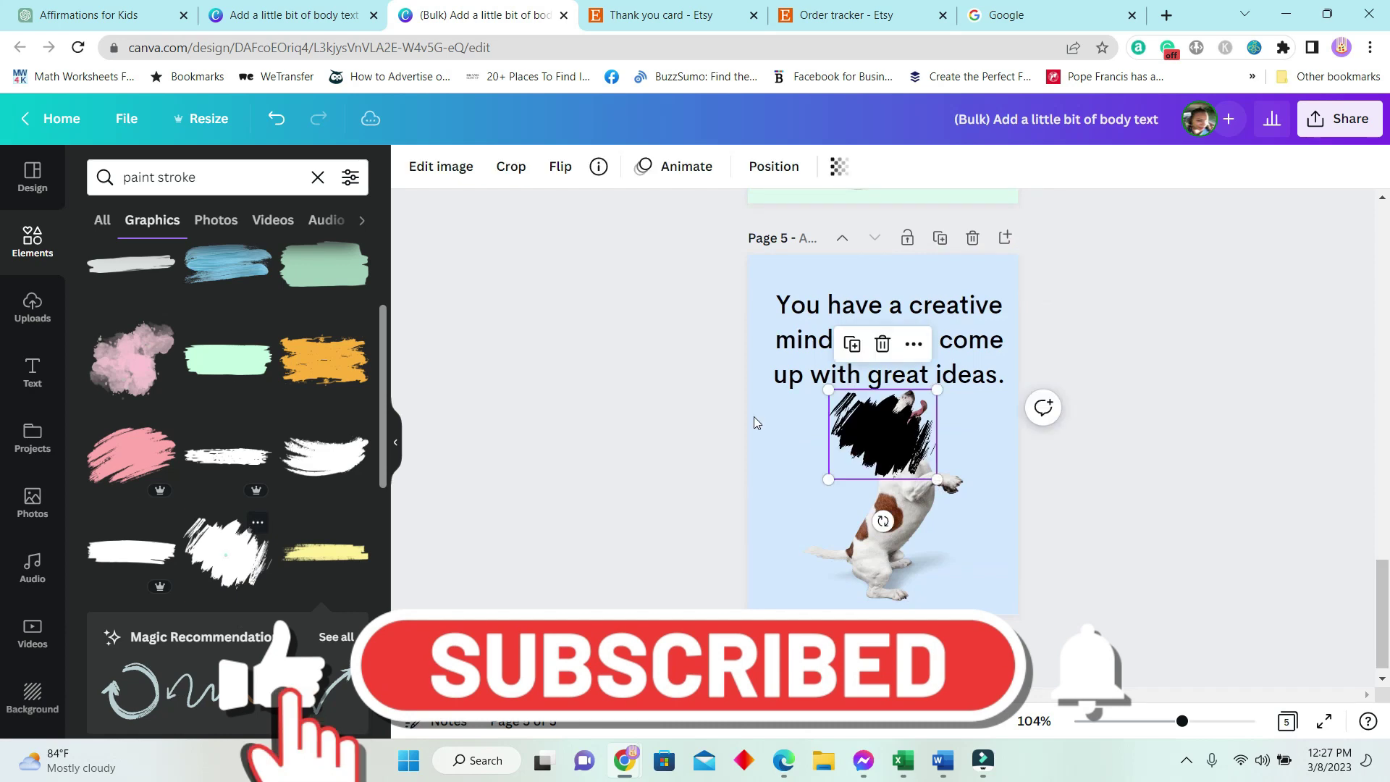
{"action": "left_click", "coordinate": [412, 167]}
{"action": "left_click", "coordinate": [289, 274]}
{"action": "left_click_drag", "start_coordinate": [828, 389], "coordinate": [599, 195]}
{"action": "left_click_drag", "start_coordinate": [833, 307], "coordinate": [952, 268]}
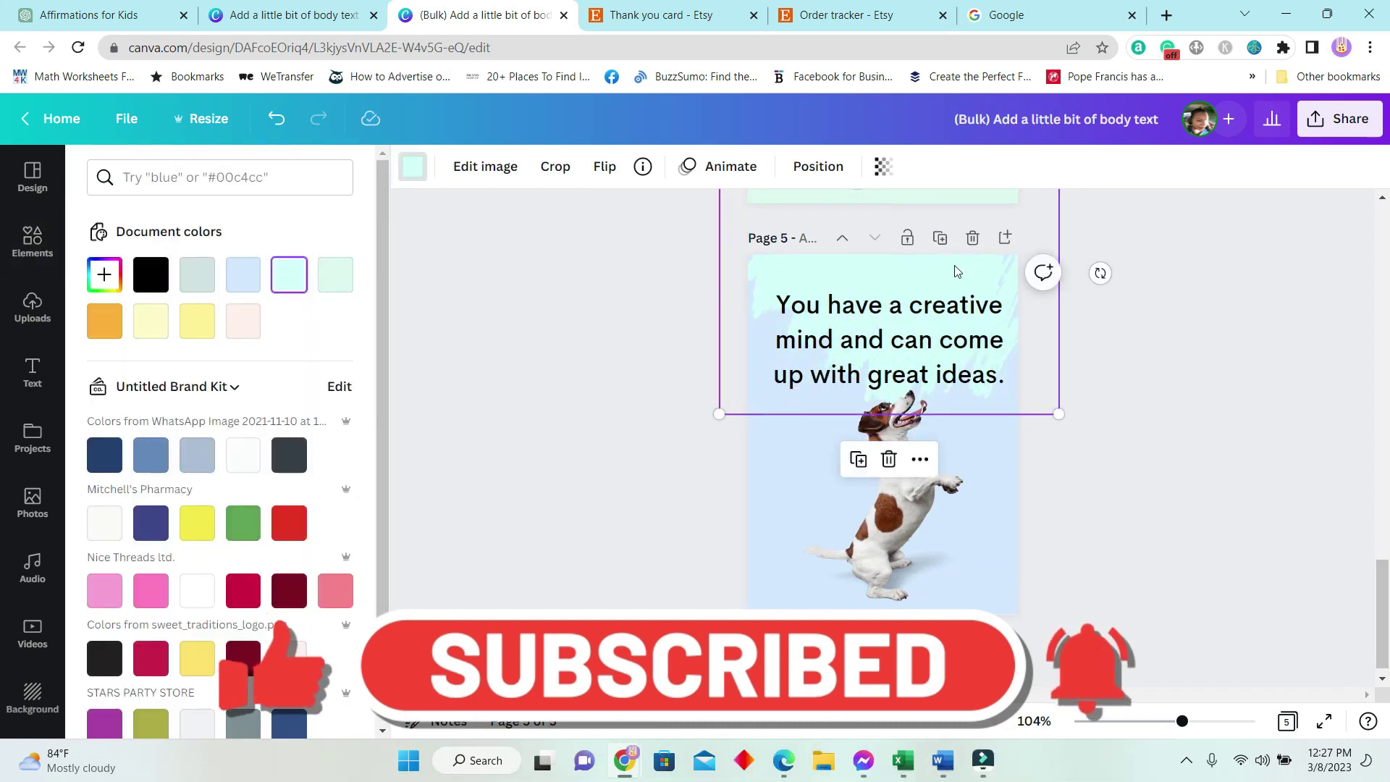
{"action": "left_click", "coordinate": [880, 511]}
{"action": "left_click", "coordinate": [773, 166]}
{"action": "left_click", "coordinate": [558, 211]}
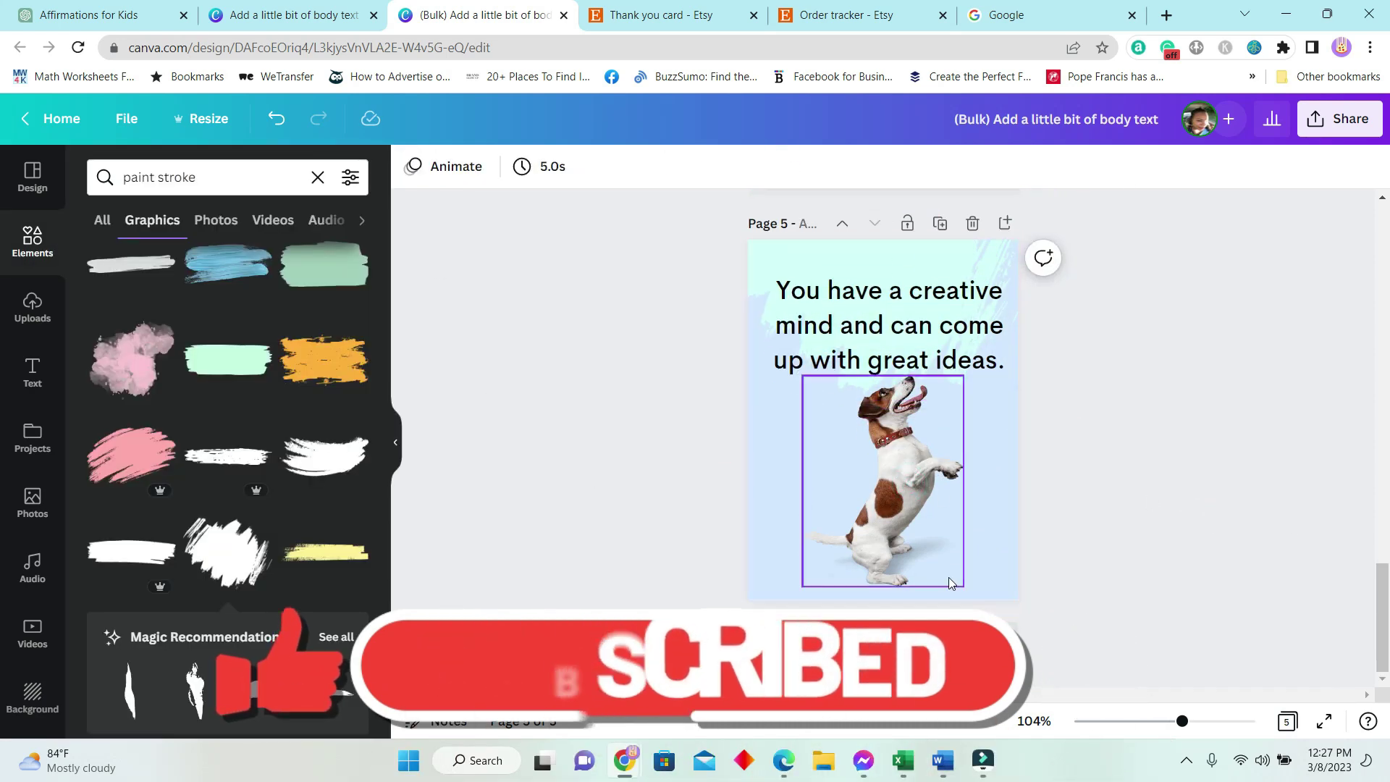
{"action": "scroll", "coordinate": [858, 478], "scroll_direction": "up", "scroll_amount": 5}
Put an enlarged pink stroke behind page 4's text and adjust its layer order
{"action": "left_click", "coordinate": [130, 455]}
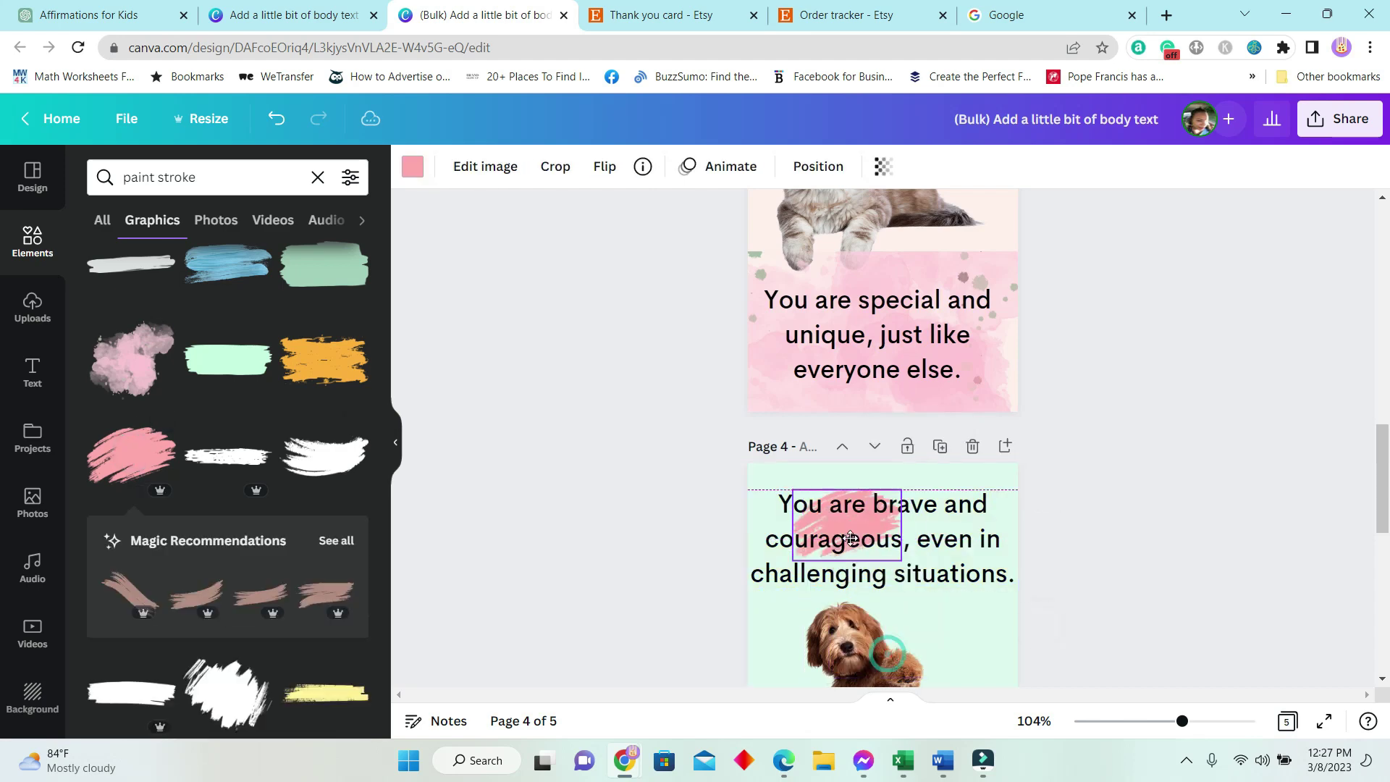
{"action": "left_click_drag", "start_coordinate": [931, 575], "coordinate": [1010, 617]}
{"action": "scroll", "coordinate": [940, 532], "scroll_direction": "down", "scroll_amount": 2}
{"action": "left_click", "coordinate": [941, 532]}
{"action": "left_click", "coordinate": [818, 166]}
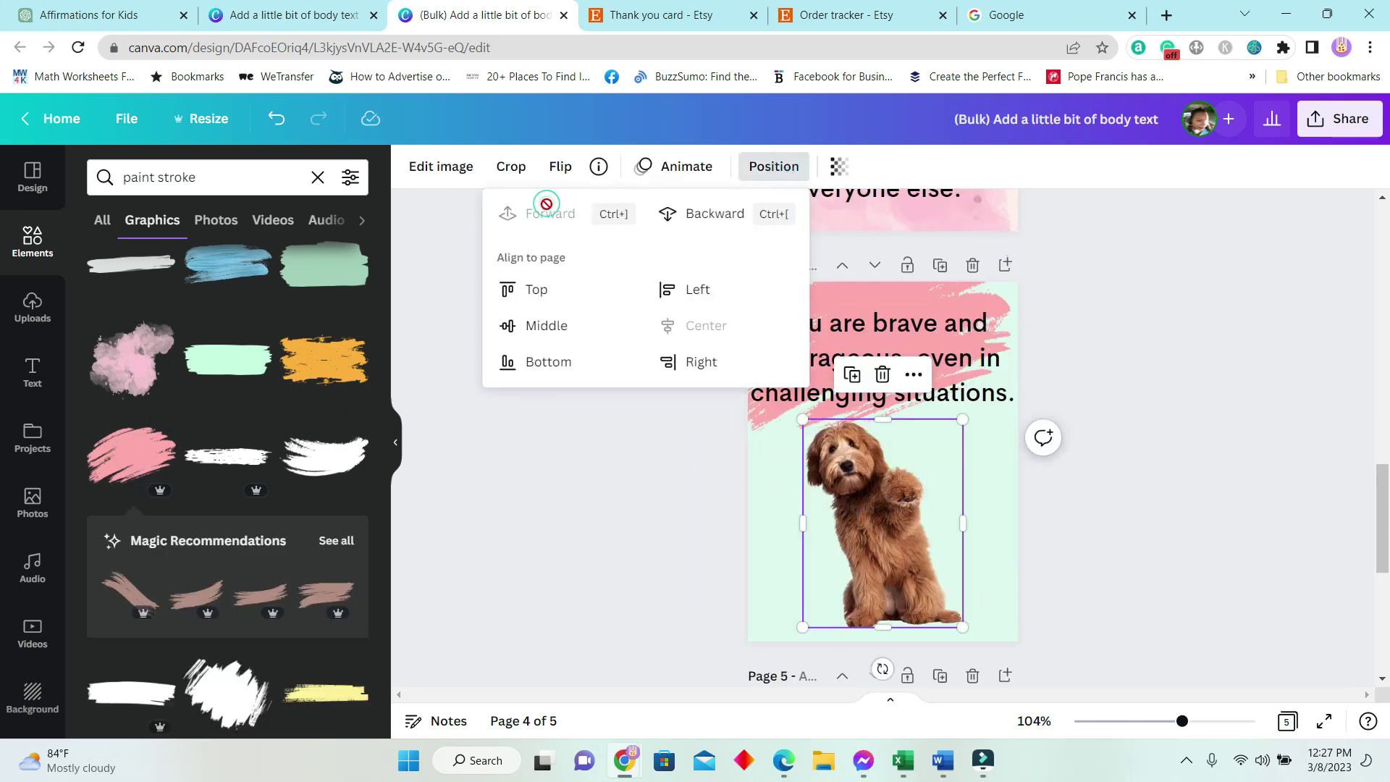
{"action": "left_click", "coordinate": [1114, 467]}
{"action": "scroll", "coordinate": [1114, 468], "scroll_direction": "up", "scroll_amount": 1}
{"action": "left_click_drag", "start_coordinate": [912, 392], "coordinate": [931, 406]}
{"action": "scroll", "coordinate": [931, 407], "scroll_direction": "down", "scroll_amount": 2}
{"action": "left_click", "coordinate": [651, 358]}
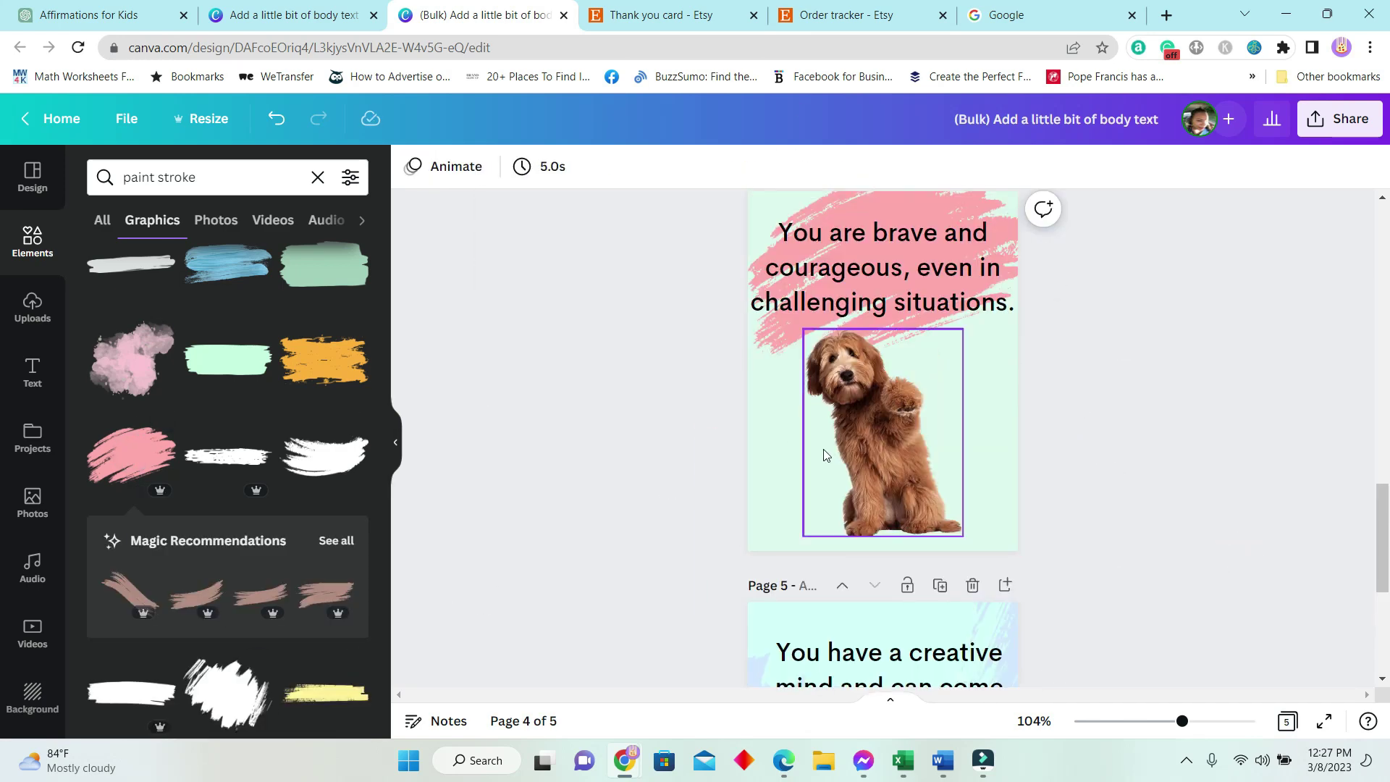
{"action": "scroll", "coordinate": [823, 454], "scroll_direction": "up", "scroll_amount": 10}
{"action": "scroll", "coordinate": [967, 562], "scroll_direction": "up", "scroll_amount": 5}
Add a soft orange scribble behind page 1's text and pug, then view all cards in Grid view
{"action": "left_click", "coordinate": [227, 693]}
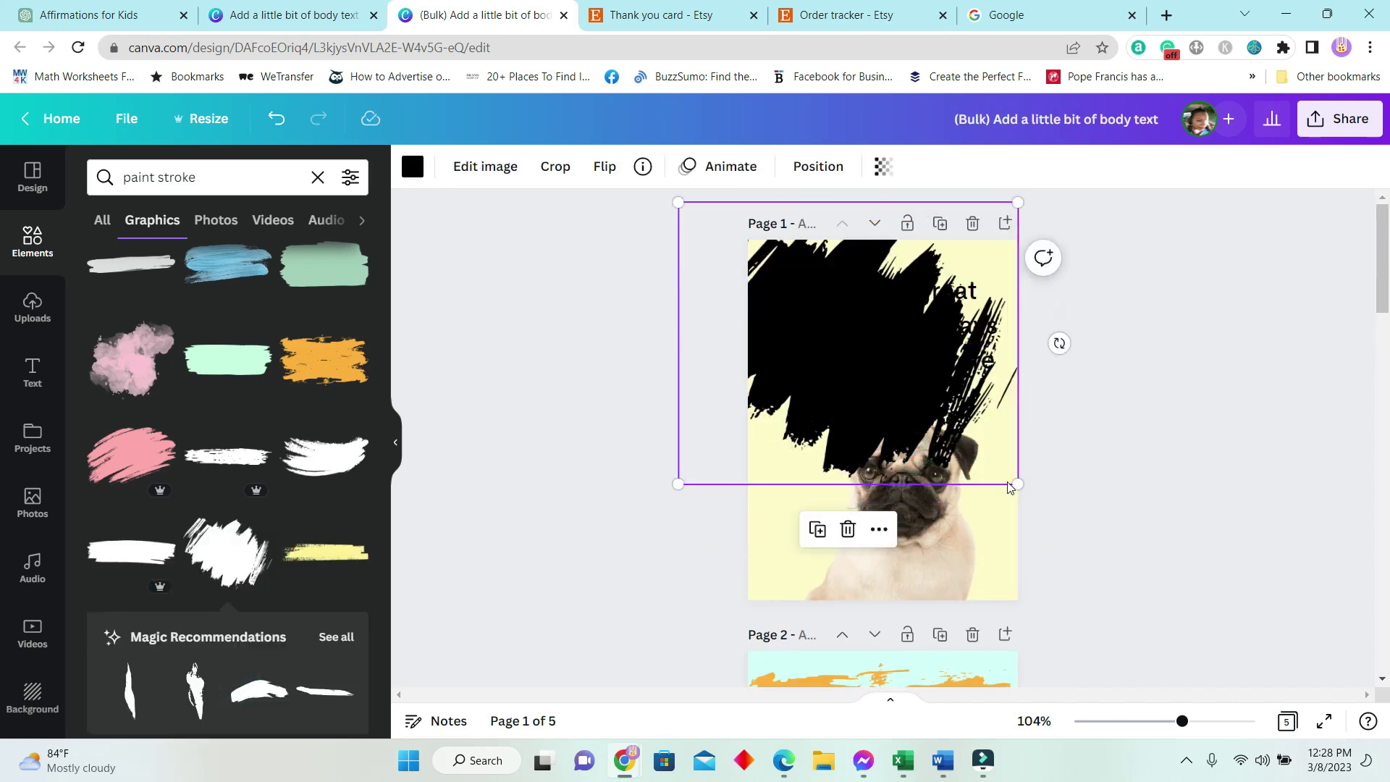
{"action": "left_click_drag", "start_coordinate": [1008, 487], "coordinate": [1114, 563]}
{"action": "left_click", "coordinate": [412, 166]}
{"action": "left_click", "coordinate": [334, 275]}
{"action": "left_click", "coordinate": [105, 274]}
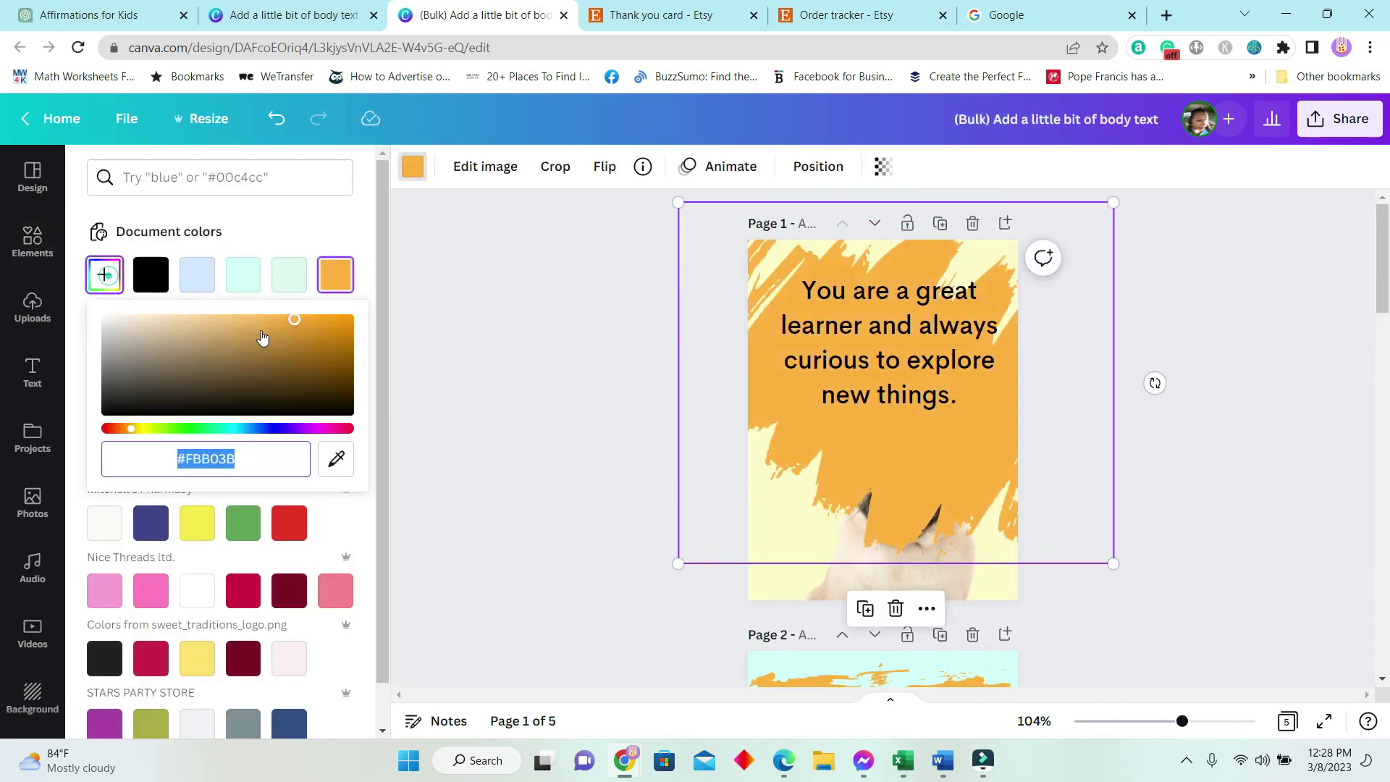
{"action": "left_click", "coordinate": [262, 338]}
{"action": "left_click", "coordinate": [817, 167]}
{"action": "left_click", "coordinate": [754, 211]}
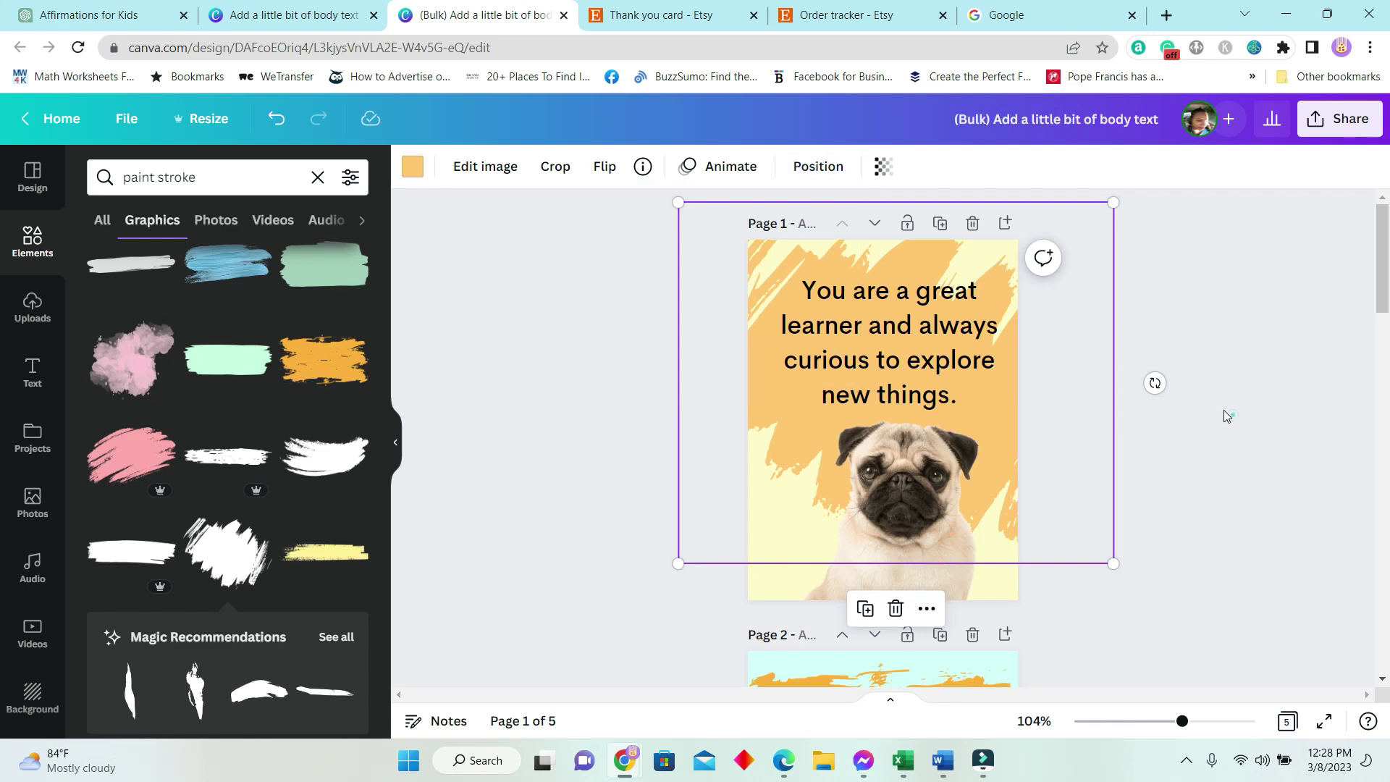
{"action": "scroll", "coordinate": [1113, 538], "scroll_direction": "down", "scroll_amount": 3}
{"action": "scroll", "coordinate": [1138, 536], "scroll_direction": "up", "scroll_amount": 1}
{"action": "scroll", "coordinate": [1139, 410], "scroll_direction": "up", "scroll_amount": 2}
{"action": "scroll", "coordinate": [1154, 385], "scroll_direction": "down", "scroll_amount": 3}
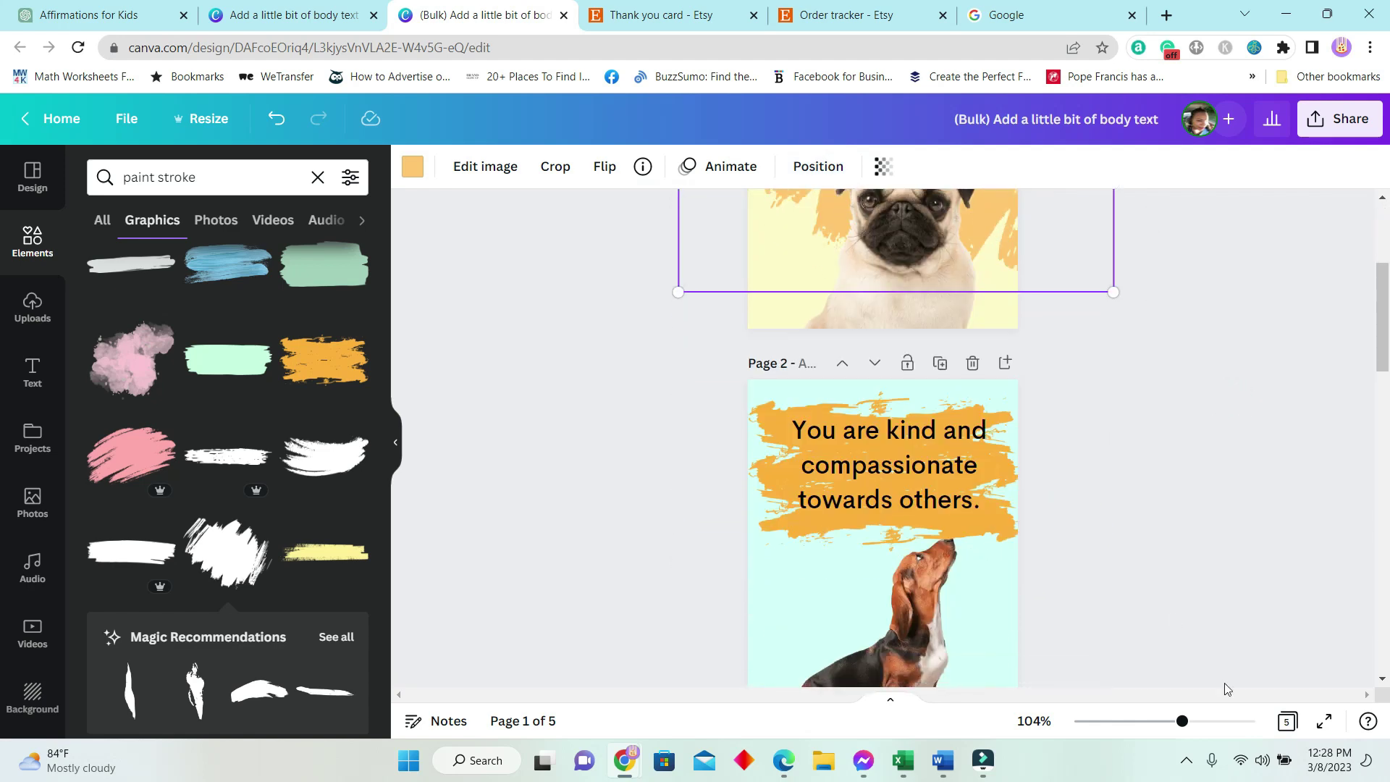
{"action": "left_click", "coordinate": [1286, 723]}
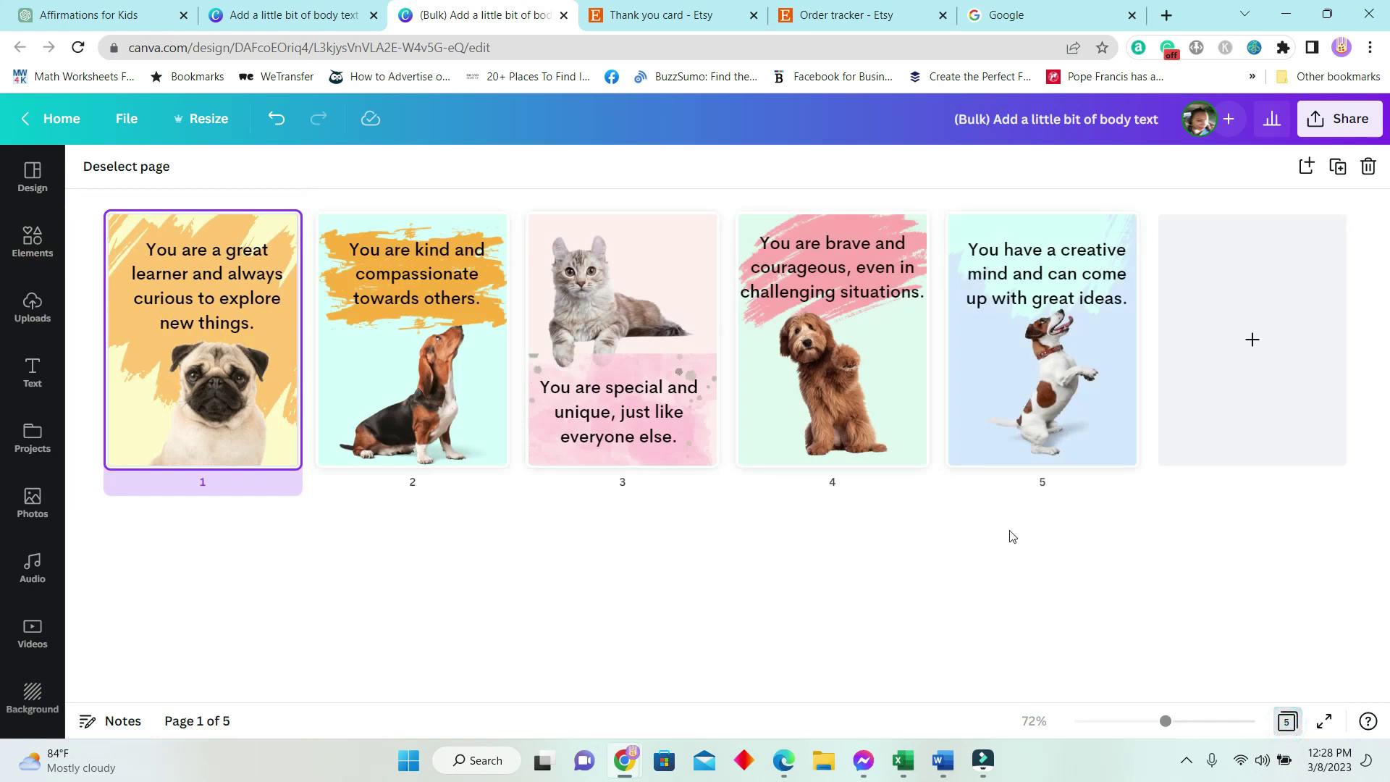